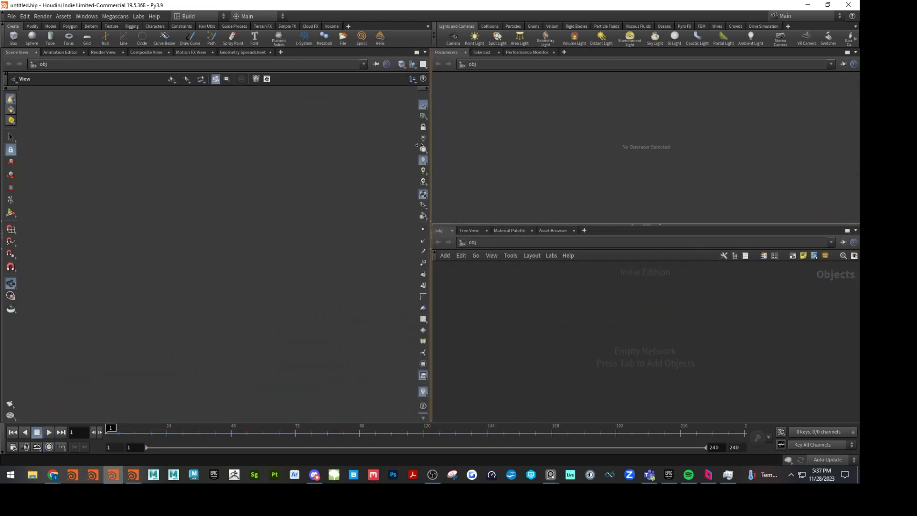
Step: Give the parameter and network panes more room, then create a Geometry object and enter its network
{"action": "left_click_drag", "start_coordinate": [418, 146], "coordinate": [416, 146]}
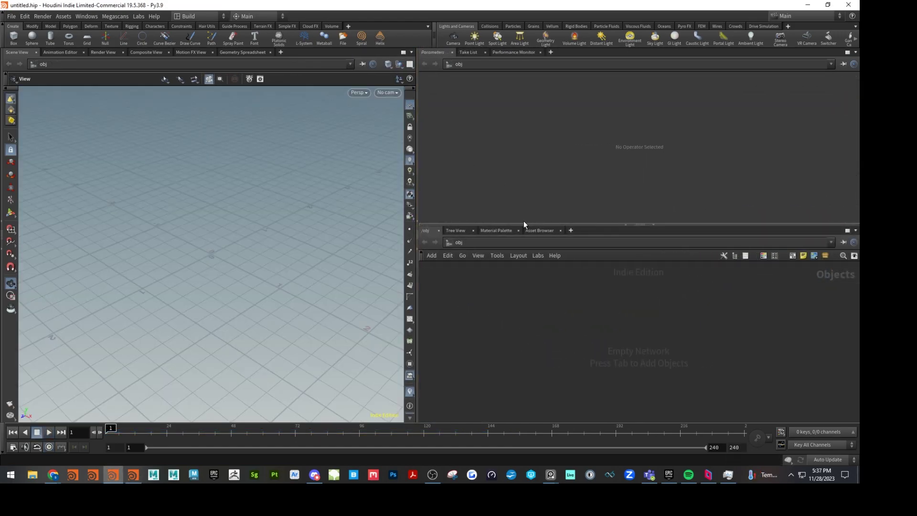
{"action": "left_click_drag", "start_coordinate": [524, 223], "coordinate": [521, 202]}
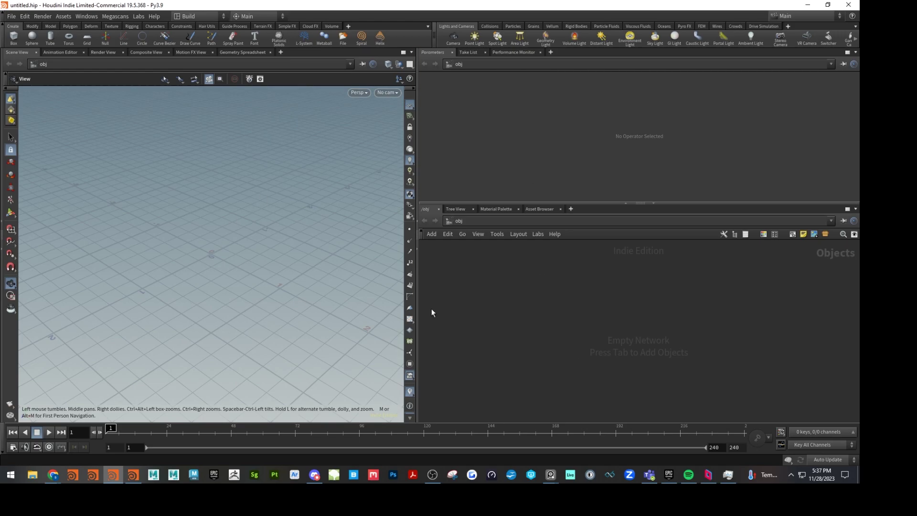
{"action": "key", "text": "Tab"}
{"action": "mouse_move", "coordinate": [616, 291]}
{"action": "left_click", "coordinate": [670, 216]}
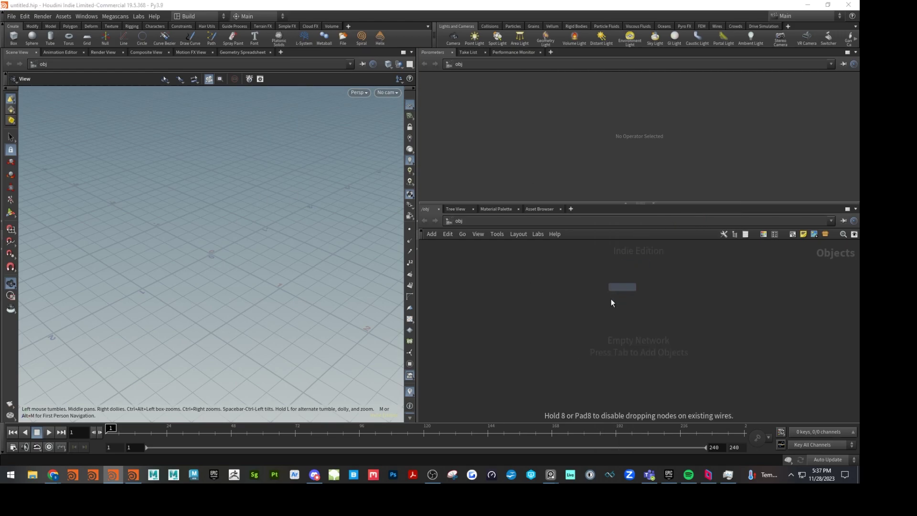
{"action": "left_click", "coordinate": [606, 303]}
{"action": "double_click", "coordinate": [605, 305]}
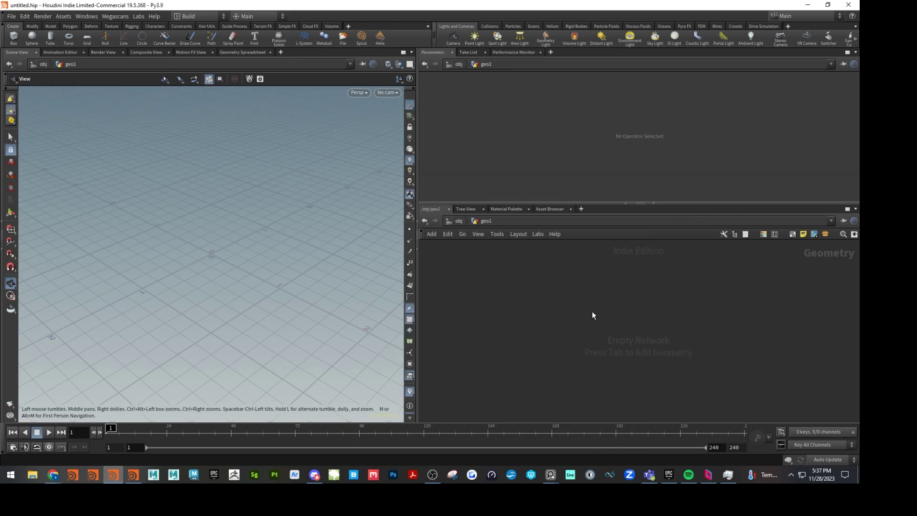
Step: Add a Platonic Solids node near the upper edge of the geometry network
{"action": "key", "text": "Tab"}
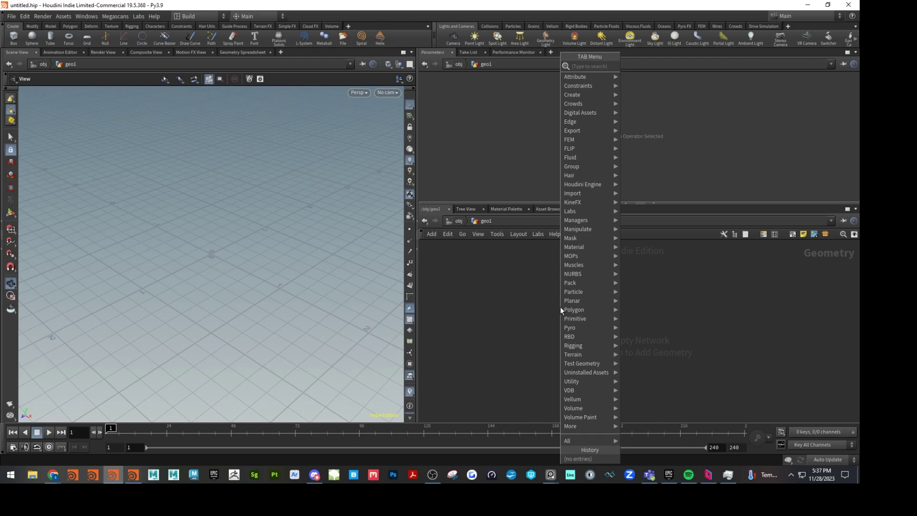
{"action": "type", "text": "pla"}
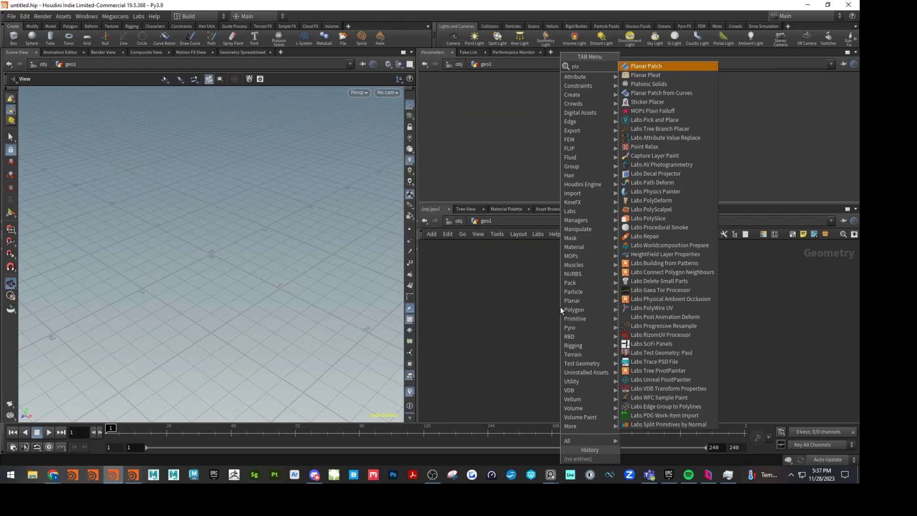
{"action": "left_click", "coordinate": [635, 85]}
{"action": "left_click", "coordinate": [499, 294]}
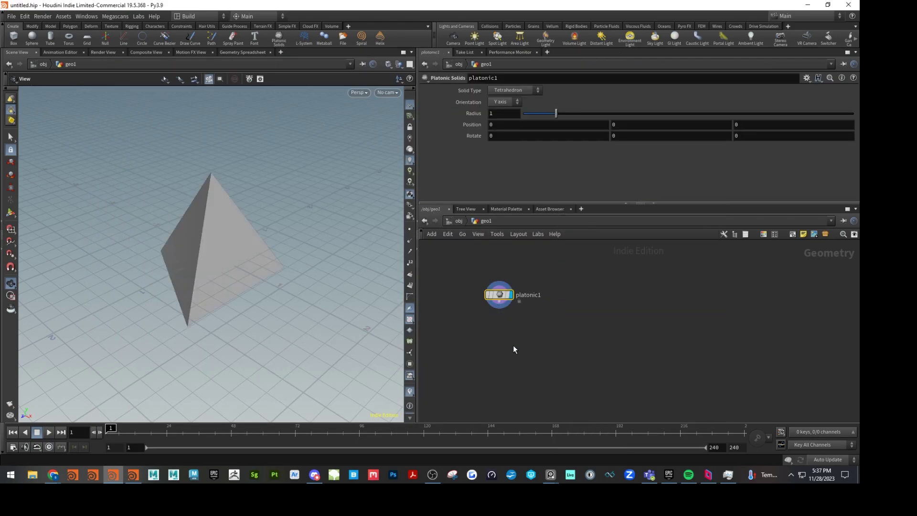
{"action": "left_click_drag", "start_coordinate": [297, 285], "coordinate": [267, 253]}
{"action": "left_click_drag", "start_coordinate": [506, 299], "coordinate": [465, 276]}
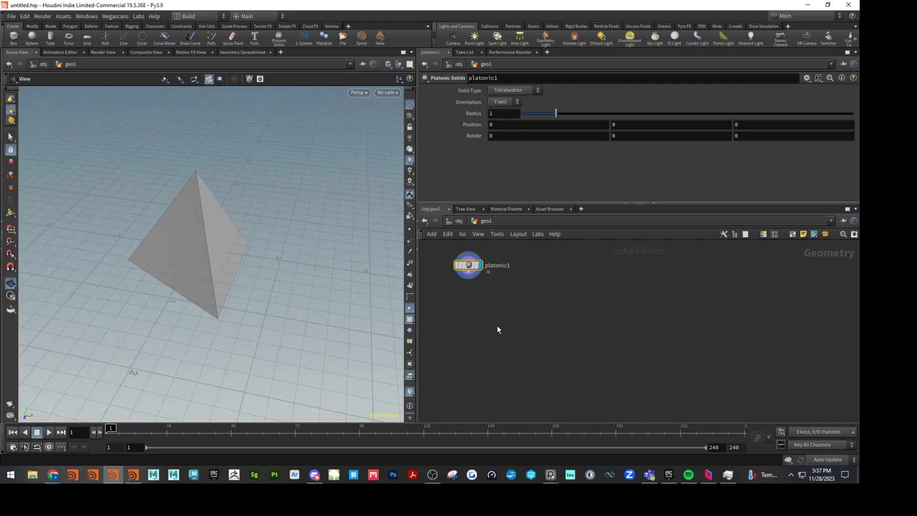
Step: Add a Transform node directly below the Platonic Solids node, wired to its output
{"action": "key", "text": "Tab"}
{"action": "mouse_move", "coordinate": [506, 344]}
{"action": "left_click", "coordinate": [577, 85]}
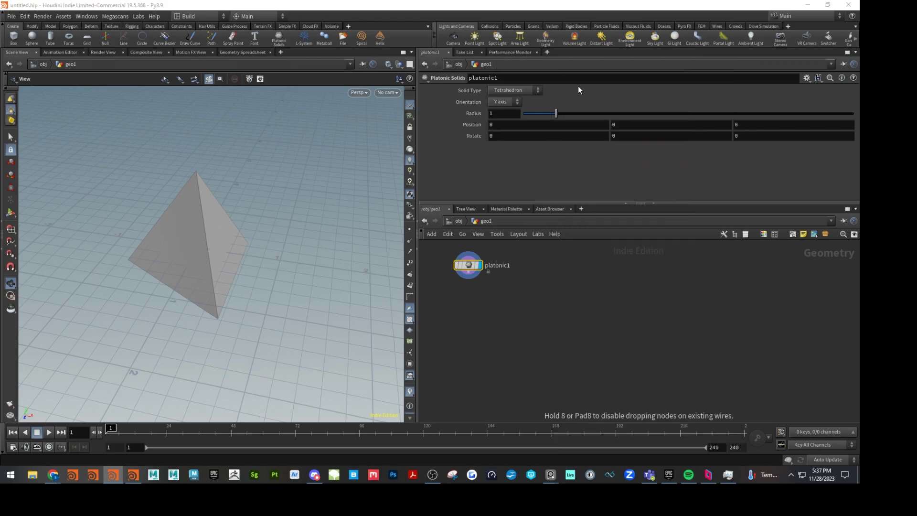
{"action": "left_click", "coordinate": [473, 309]}
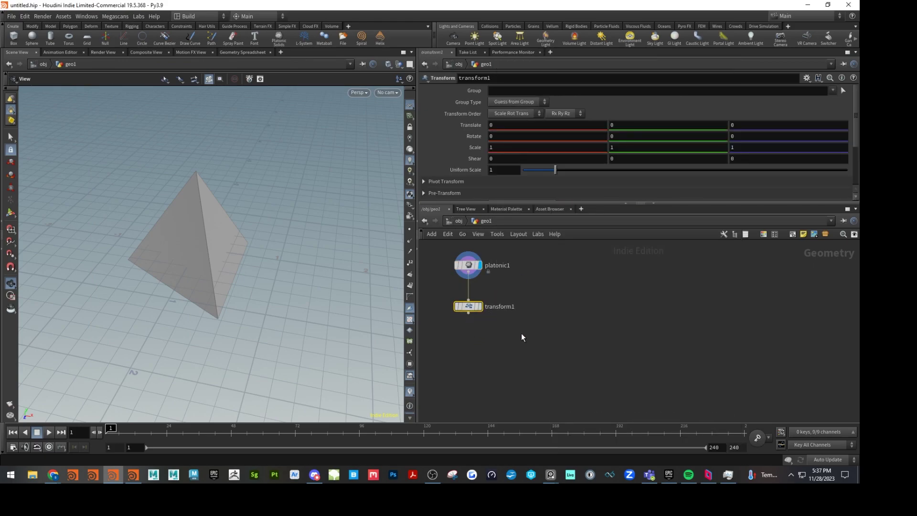
Step: Duplicate the connected Platonic Solids and Transform pair five times in a row beside the original
{"action": "left_click_drag", "start_coordinate": [521, 334], "coordinate": [446, 251]}
{"action": "key", "text": "ctrl+c"}
{"action": "key", "text": "ctrl+v"}
{"action": "key", "text": "ctrl+v"}
{"action": "key", "text": "ctrl+v"}
{"action": "key", "text": "ctrl+v"}
{"action": "key", "text": "ctrl+v"}
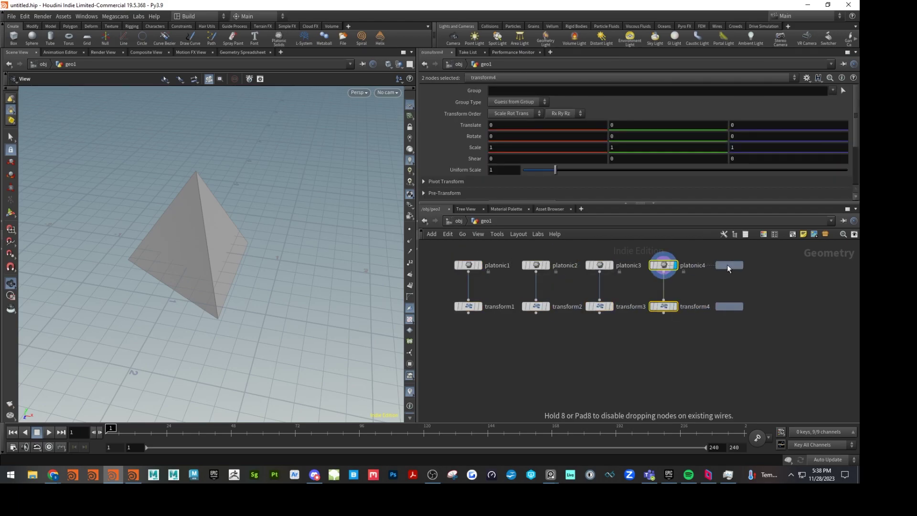
Step: Give the copied solids different solid types, with Icosahedron for platonic4 and Dodecahedron for platonic5, and delete the surplus sixth pair
{"action": "left_click", "coordinate": [535, 265]}
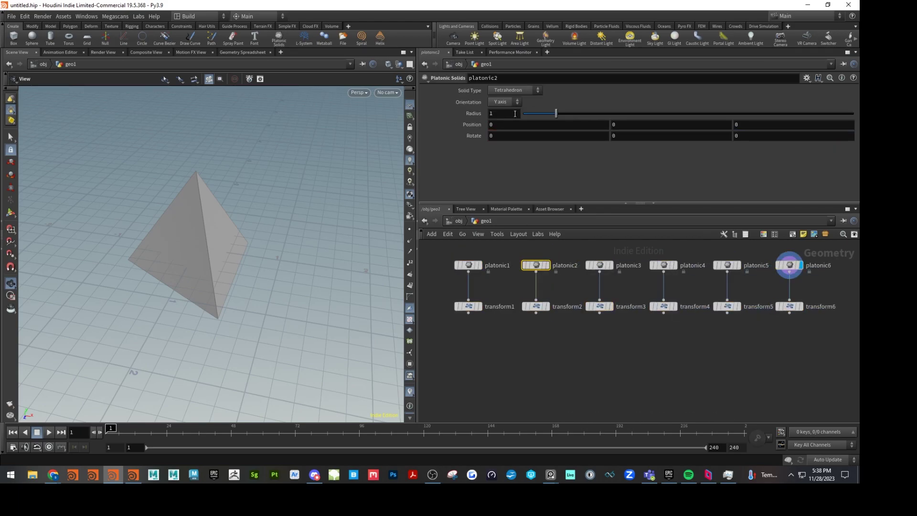
{"action": "left_click", "coordinate": [599, 265]}
{"action": "left_click", "coordinate": [663, 265]}
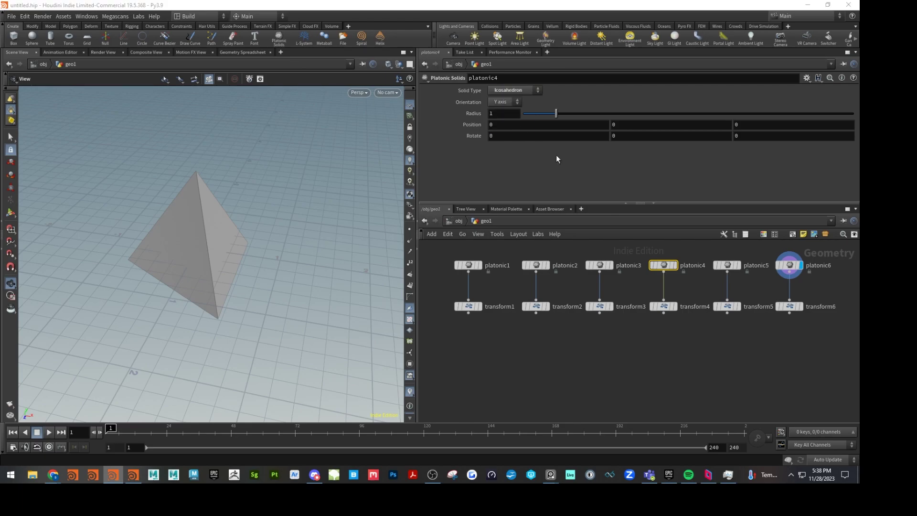
{"action": "left_click_drag", "start_coordinate": [812, 328], "coordinate": [794, 253]}
{"action": "key", "text": "Delete"}
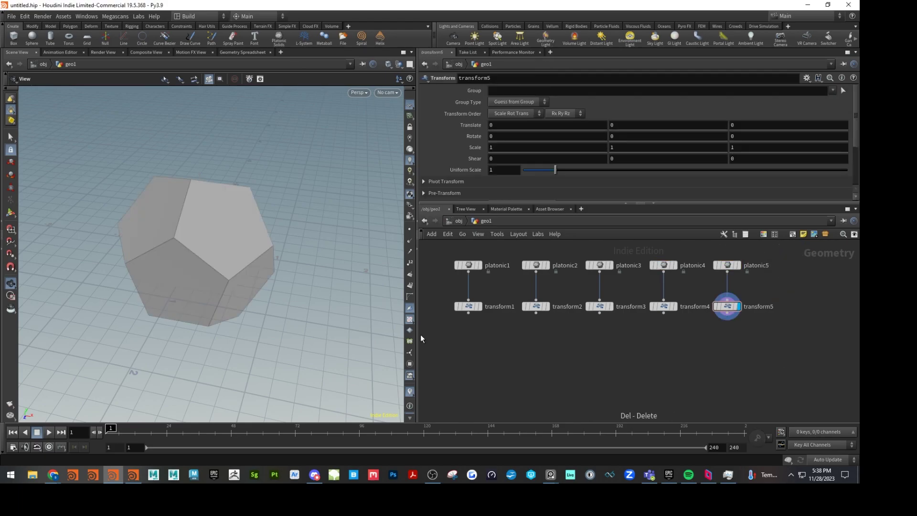
Step: Display transform1 through transform5 one after another to check each solid's shape in the viewport
{"action": "left_click", "coordinate": [480, 306]}
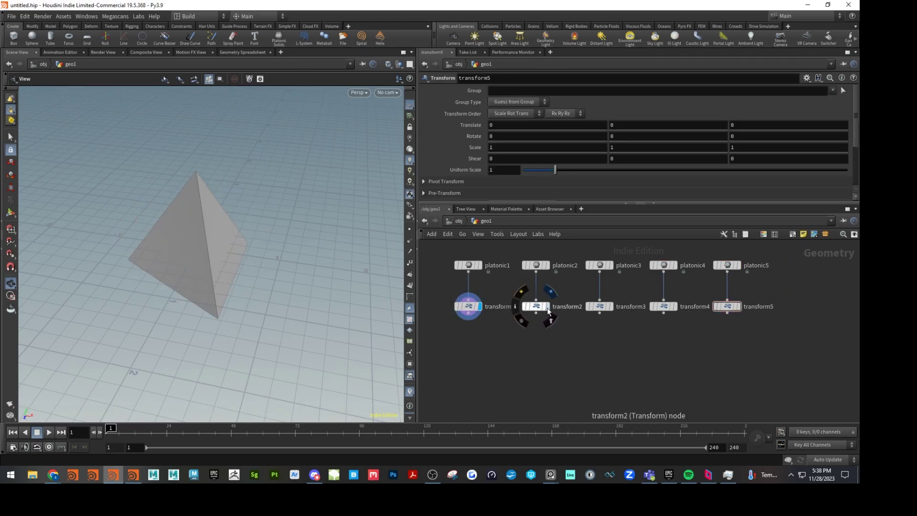
{"action": "left_click", "coordinate": [547, 306]}
{"action": "left_click", "coordinate": [611, 306]}
{"action": "left_click", "coordinate": [674, 306]}
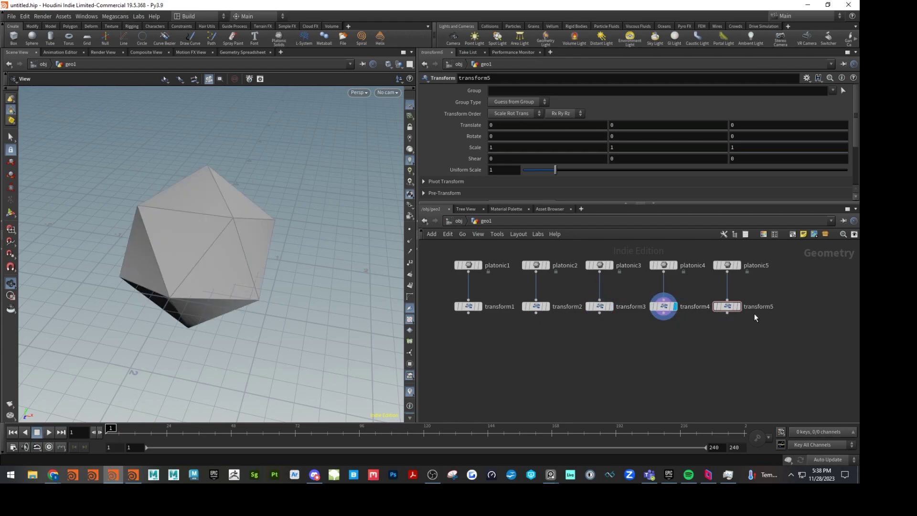
{"action": "left_click", "coordinate": [738, 306]}
{"action": "left_click_drag", "start_coordinate": [256, 314], "coordinate": [243, 311]}
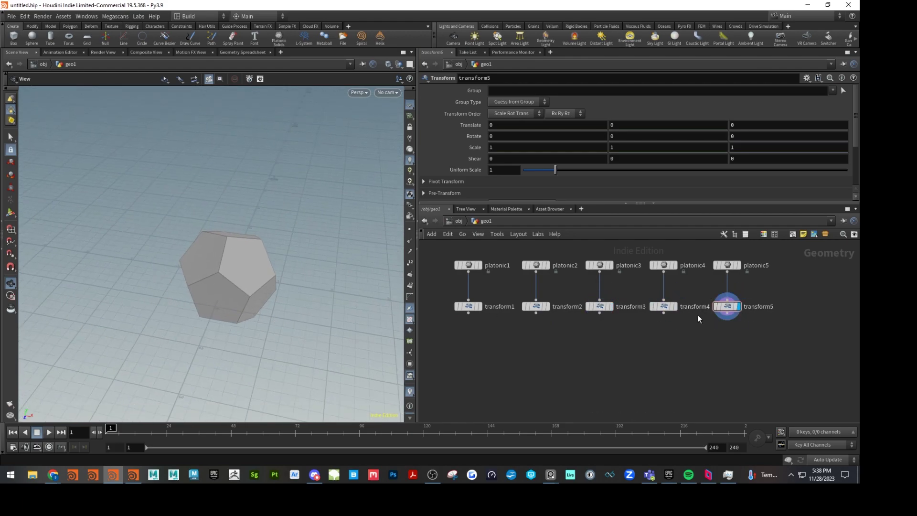
Step: Add a Merge node below the five Transform nodes and connect all five outputs to it
{"action": "scroll", "coordinate": [607, 365], "scroll_direction": "down", "scroll_amount": 1}
{"action": "left_click_drag", "start_coordinate": [766, 368], "coordinate": [433, 279]}
{"action": "key", "text": "Tab"}
{"action": "type", "text": "n"}
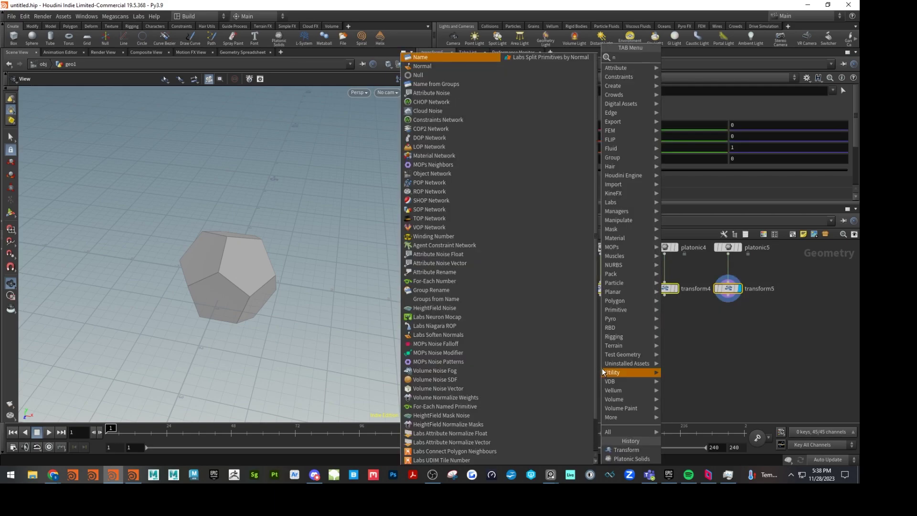
{"action": "key", "text": "BackSpace"}
{"action": "type", "text": "mer"}
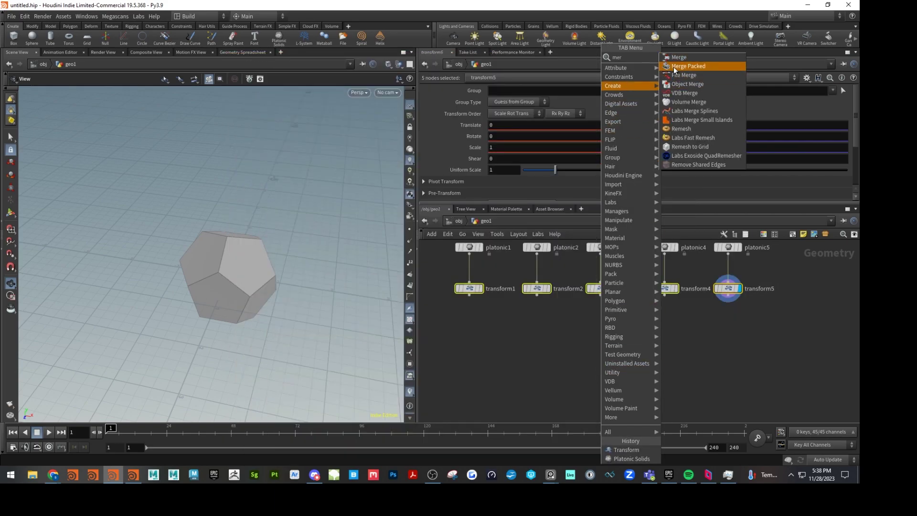
{"action": "key", "text": "Return"}
{"action": "left_click", "coordinate": [590, 353]}
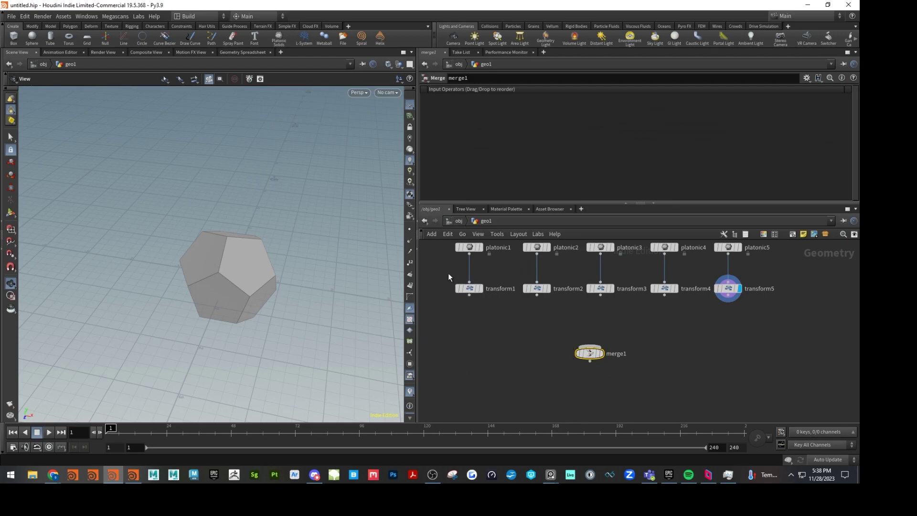
{"action": "left_click_drag", "start_coordinate": [448, 273], "coordinate": [745, 308]}
{"action": "left_click_drag", "start_coordinate": [664, 295], "coordinate": [602, 338]}
Step: Add a Connectivity node below the Merge node, connected to its output
{"action": "scroll", "coordinate": [624, 357], "scroll_direction": "down", "scroll_amount": 2}
{"action": "key", "text": "Tab"}
{"action": "type", "text": "con"}
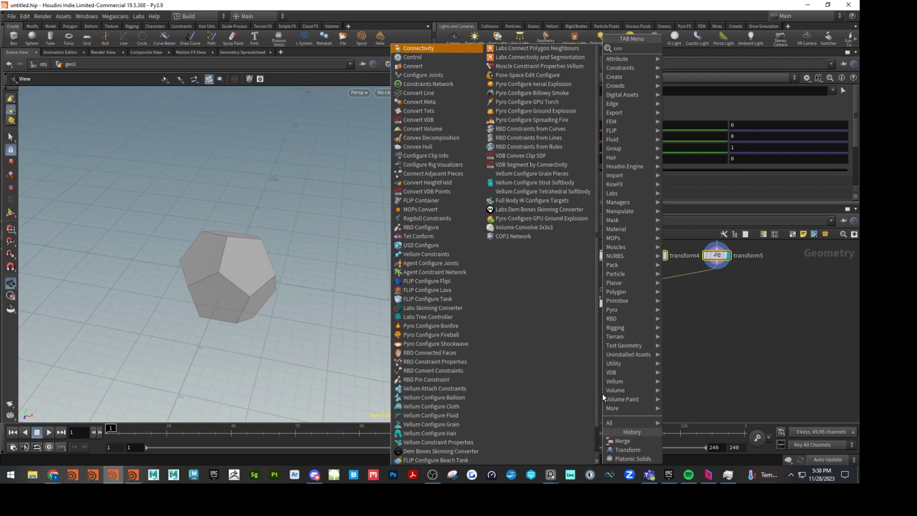
{"action": "left_click", "coordinate": [440, 49]}
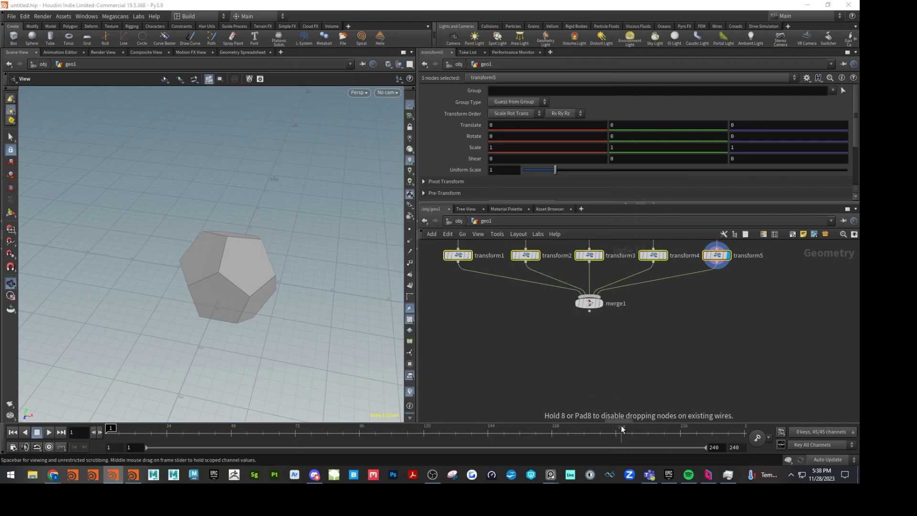
{"action": "left_click", "coordinate": [589, 368]}
{"action": "mouse_move", "coordinate": [587, 327]}
{"action": "left_mouse_down"}
{"action": "mouse_move", "coordinate": [589, 362]}
{"action": "mouse_move", "coordinate": [589, 343]}
{"action": "left_mouse_up"}
Step: Set the Connectivity node's connectivity type to Primitive, keeping class as the attribute
{"action": "left_click", "coordinate": [133, 474]}
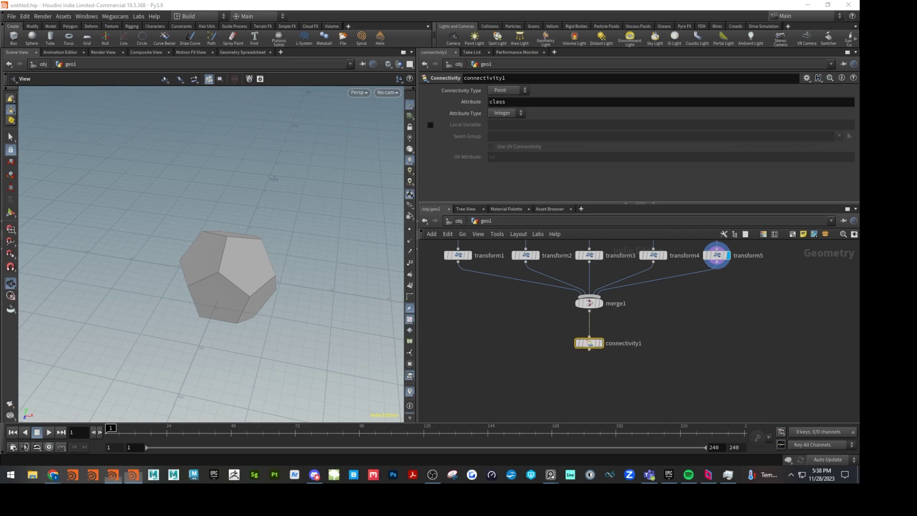
{"action": "left_click", "coordinate": [523, 90]}
{"action": "left_click", "coordinate": [506, 102]}
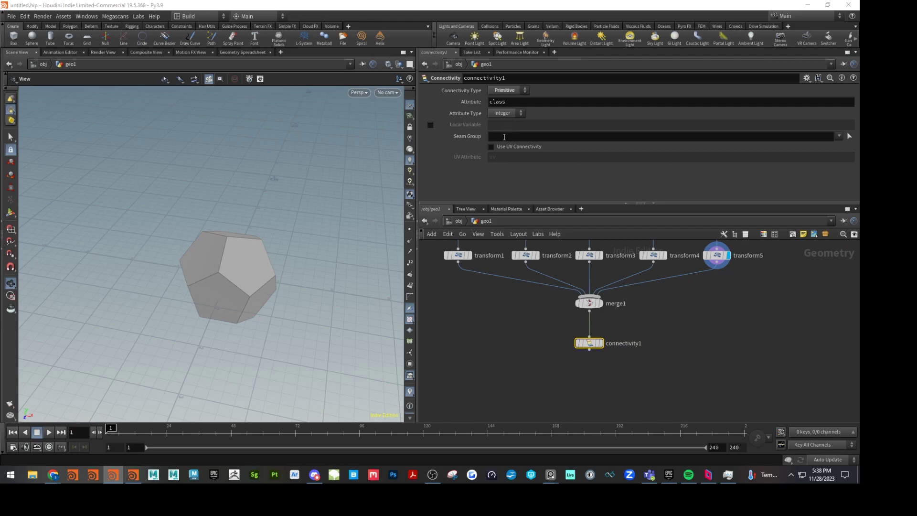
{"action": "key", "text": "alt+Tab"}
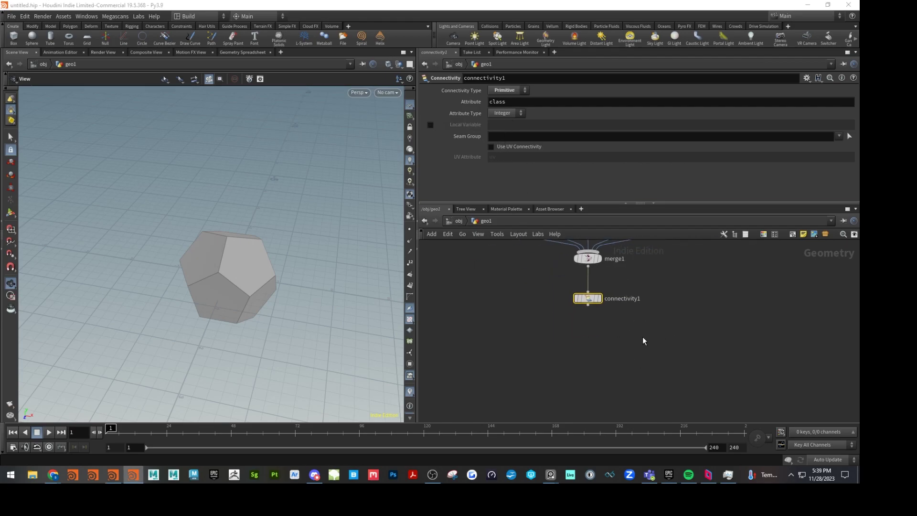
{"action": "key", "text": "alt+Tab"}
Step: Add a Copy to Points node and connect the Connectivity output to its first input
{"action": "key", "text": "Tab"}
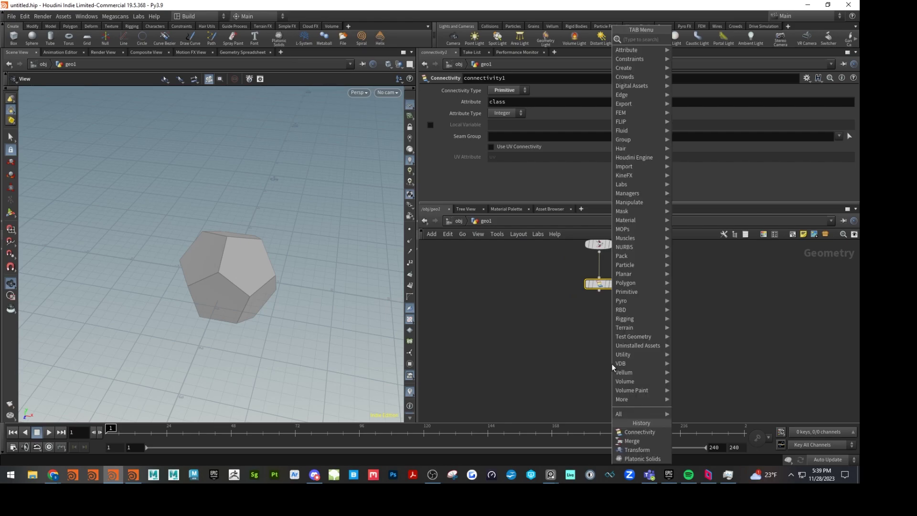
{"action": "type", "text": "copy"}
{"action": "key", "text": "Down"}
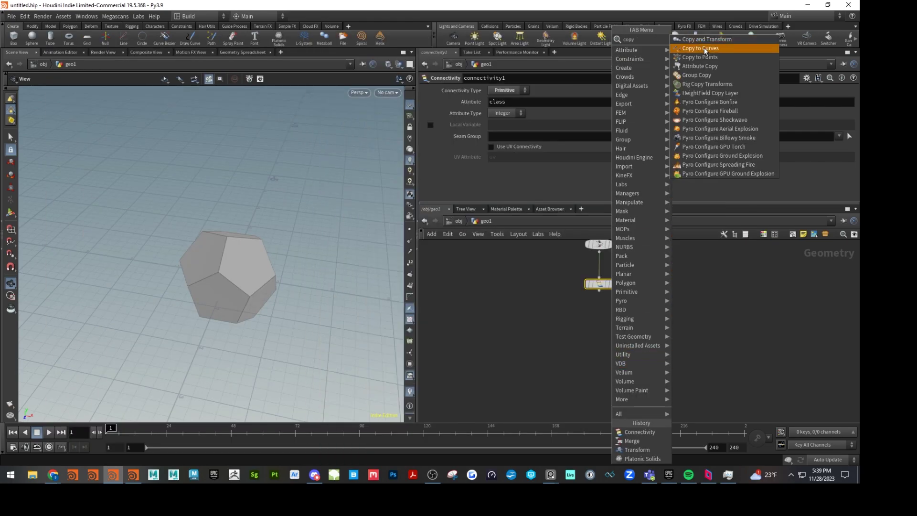
{"action": "key", "text": "Down"}
{"action": "key", "text": "Return"}
{"action": "left_click", "coordinate": [603, 342]}
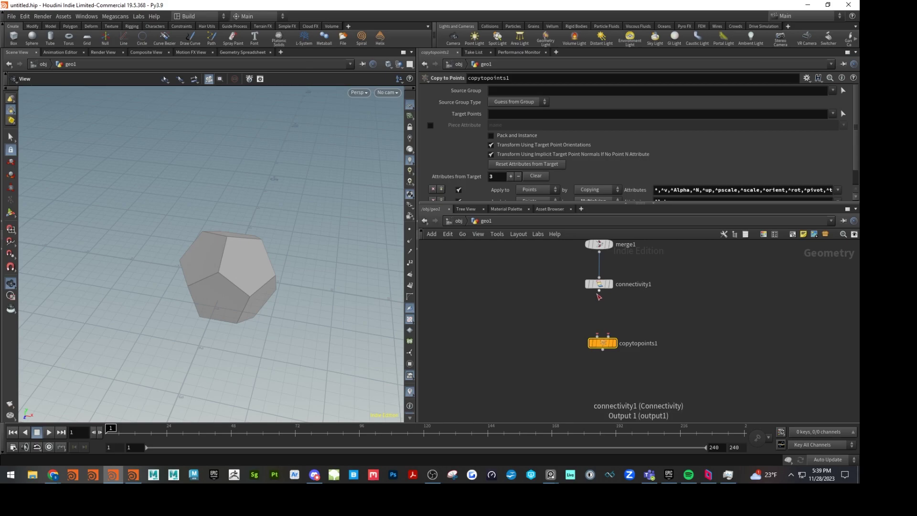
{"action": "left_click_drag", "start_coordinate": [599, 290], "coordinate": [602, 351]}
Step: Enclose the five solids, their Transform nodes and the Merge node in a network box, and align the Copy to Points node below
{"action": "key", "text": "h"}
{"action": "middle_click_drag", "start_coordinate": [635, 326], "coordinate": [660, 336]}
{"action": "left_click_drag", "start_coordinate": [438, 253], "coordinate": [766, 325]}
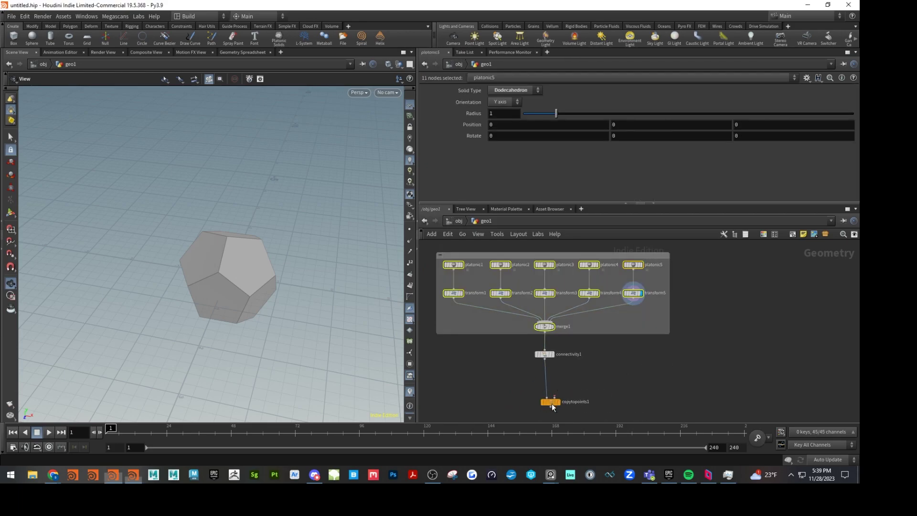
{"action": "left_click_drag", "start_coordinate": [552, 403], "coordinate": [550, 395]}
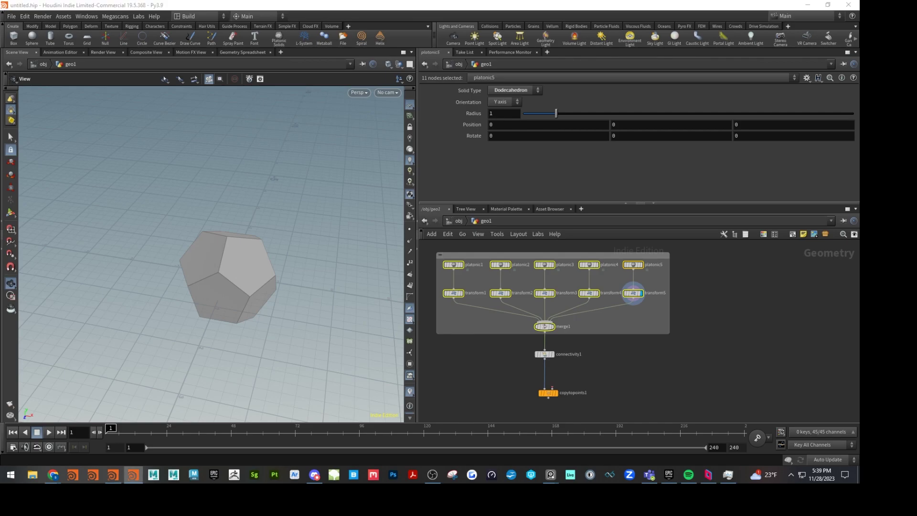
Step: Add a Sphere node to the network, beside the network box
{"action": "key", "text": "Tab"}
{"action": "type", "text": "sph"}
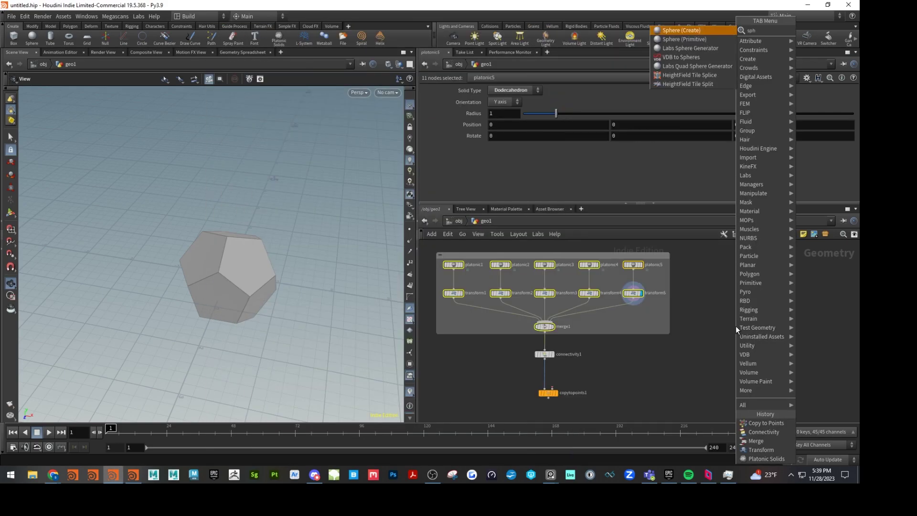
{"action": "left_click", "coordinate": [671, 31]}
{"action": "left_click", "coordinate": [753, 260]}
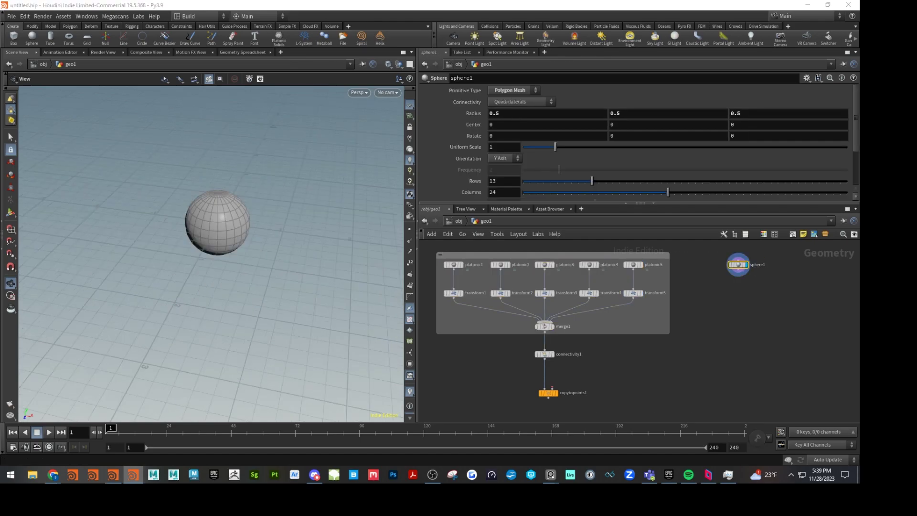
Step: Set the sphere's uniform scale to 2.50 and its Y center to 3.6
{"action": "left_click", "coordinate": [500, 146]}
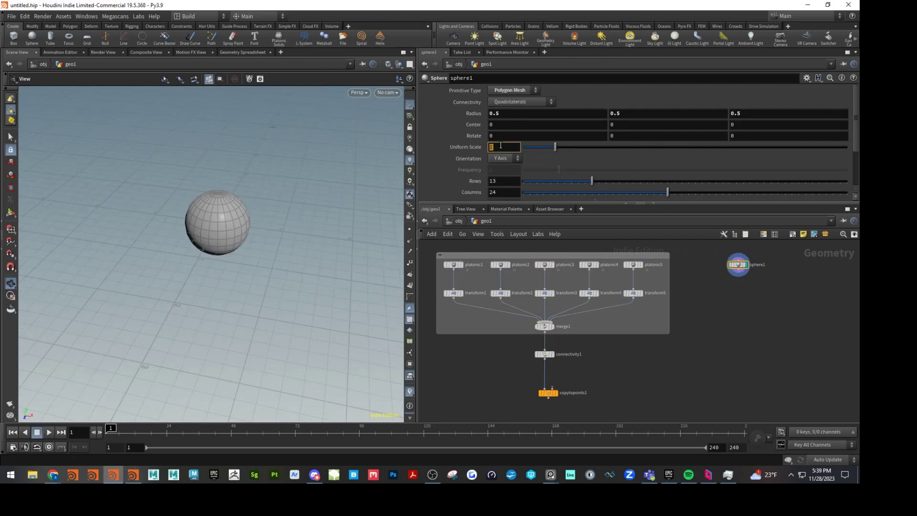
{"action": "key", "text": "Return"}
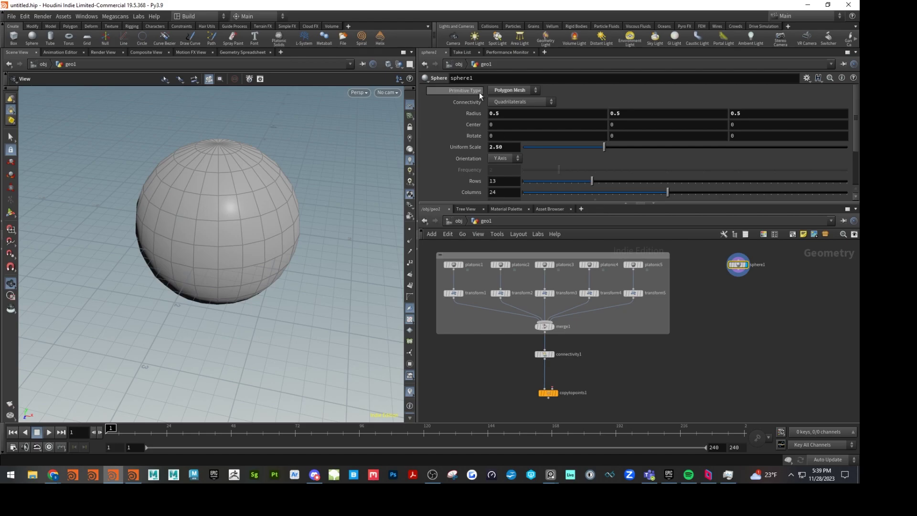
{"action": "left_click", "coordinate": [655, 124]}
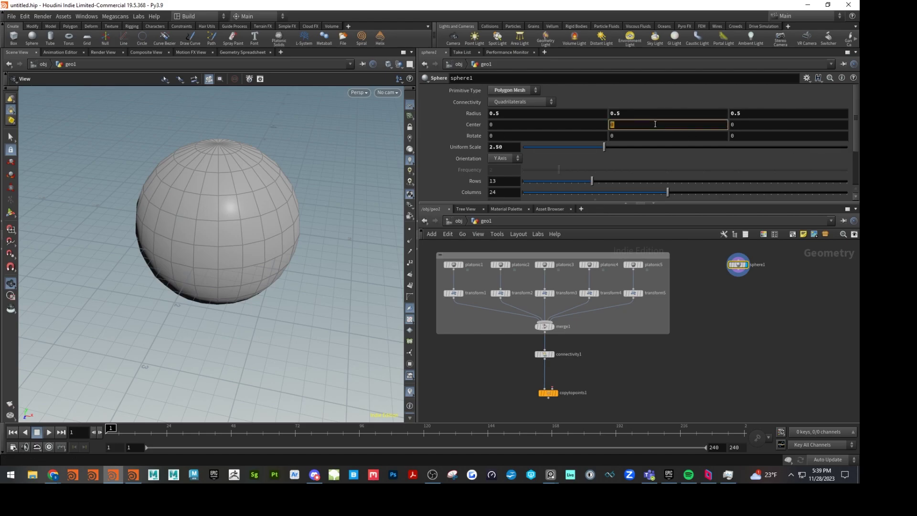
{"action": "type", "text": "3.6"}
{"action": "key", "text": "Return"}
{"action": "key", "text": "f"}
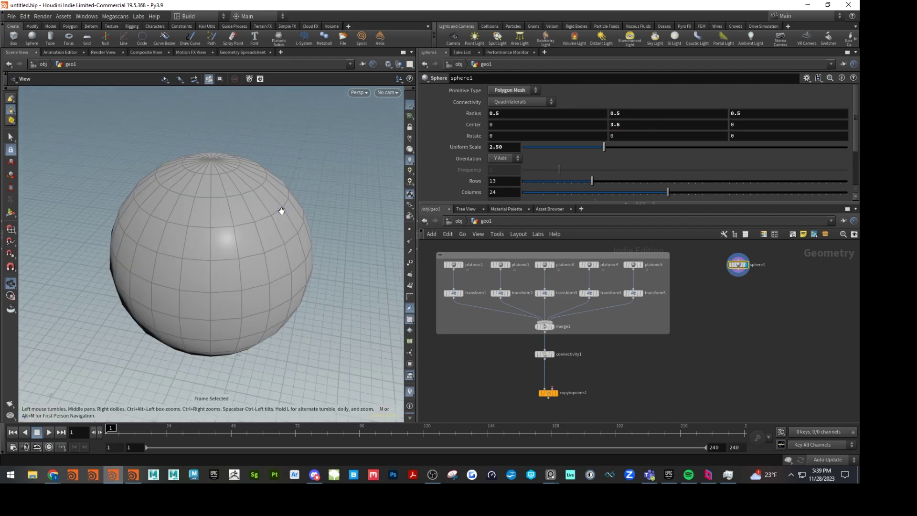
{"action": "scroll", "coordinate": [121, 288], "scroll_direction": "down", "scroll_amount": 5}
{"action": "left_click_drag", "start_coordinate": [239, 331], "coordinate": [256, 277]}
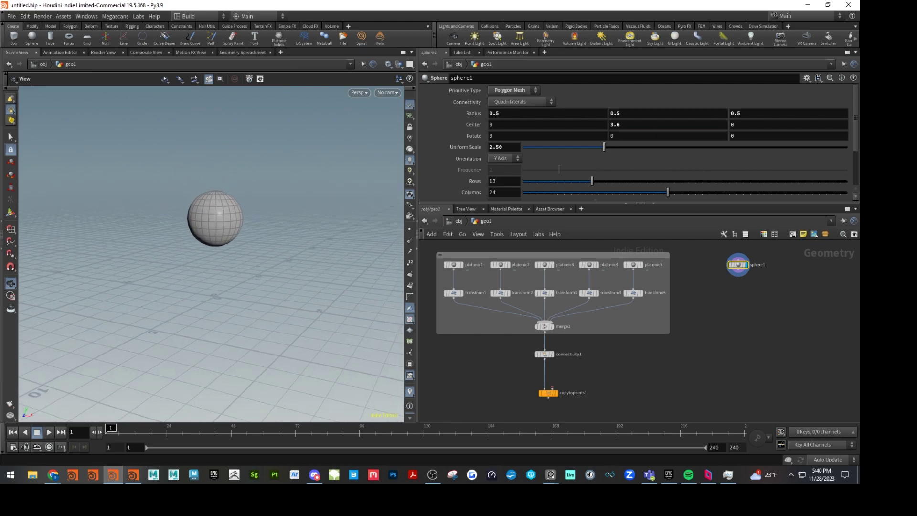
Step: Add a Mountain node fed by the sphere and display its result
{"action": "key", "text": "Tab"}
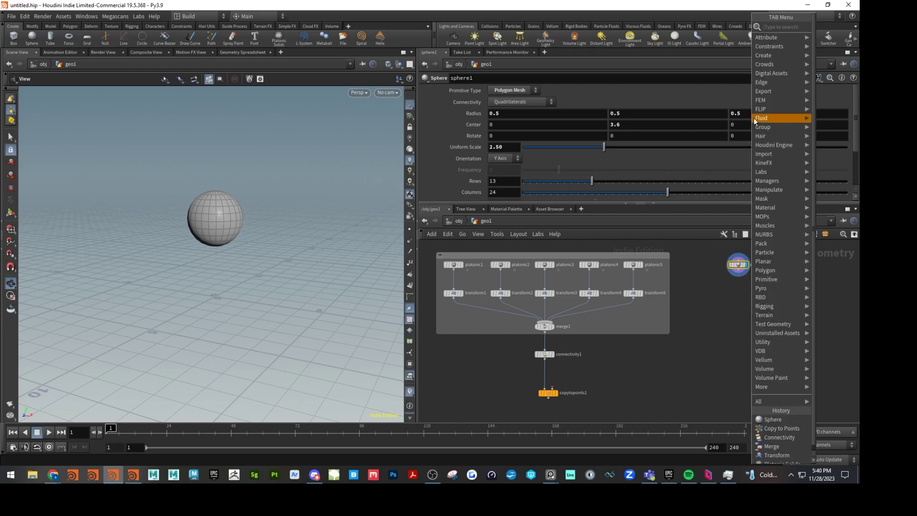
{"action": "type", "text": "mou"}
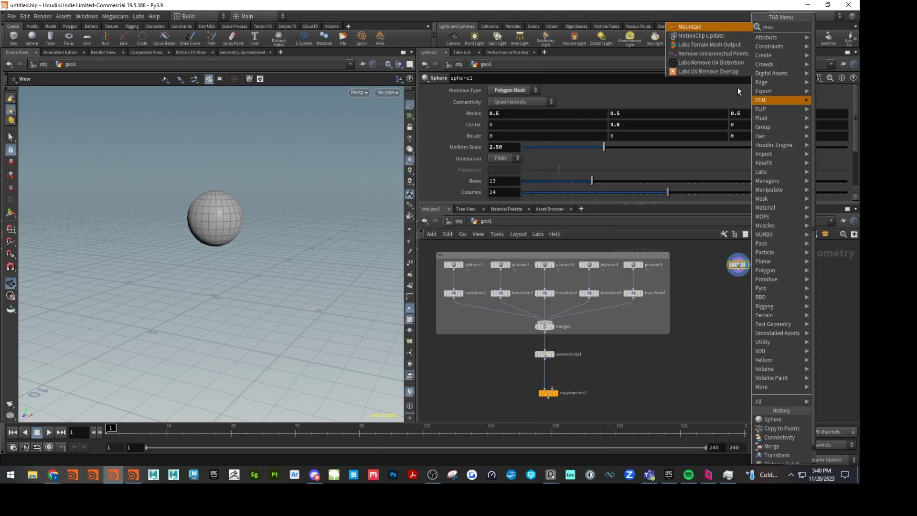
{"action": "left_click", "coordinate": [700, 28]}
{"action": "left_click", "coordinate": [740, 286]}
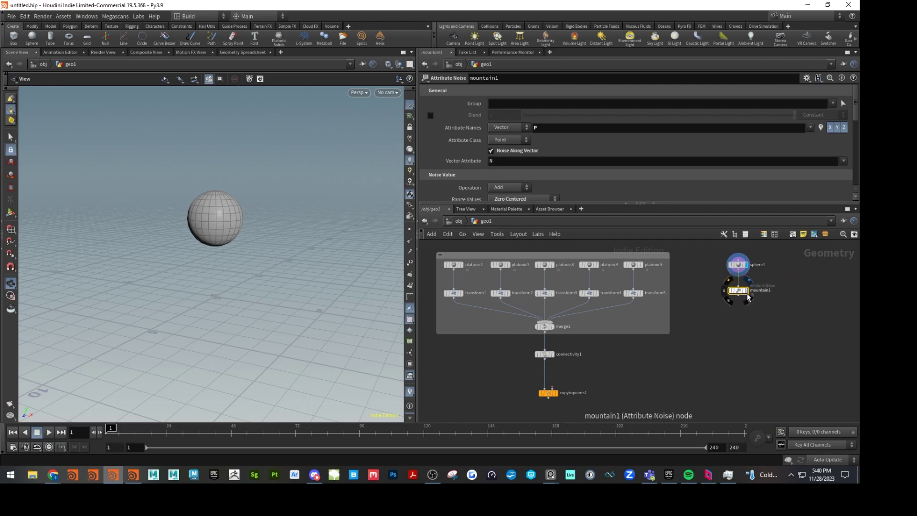
{"action": "left_click", "coordinate": [738, 292]}
{"action": "left_click_drag", "start_coordinate": [363, 237], "coordinate": [267, 239]}
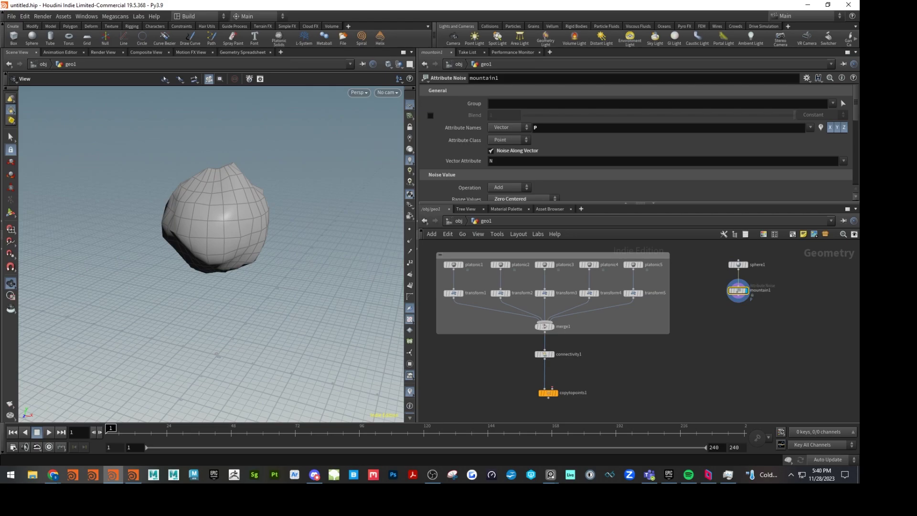
Step: Raise the Mountain node's noise amplitude to 0.83
{"action": "left_click", "coordinate": [133, 474]}
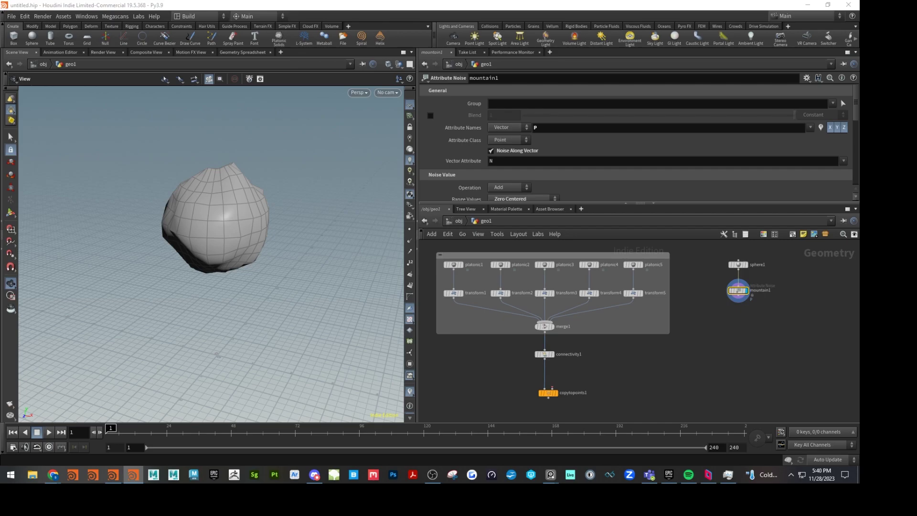
{"action": "scroll", "coordinate": [441, 153], "scroll_direction": "down", "scroll_amount": 3}
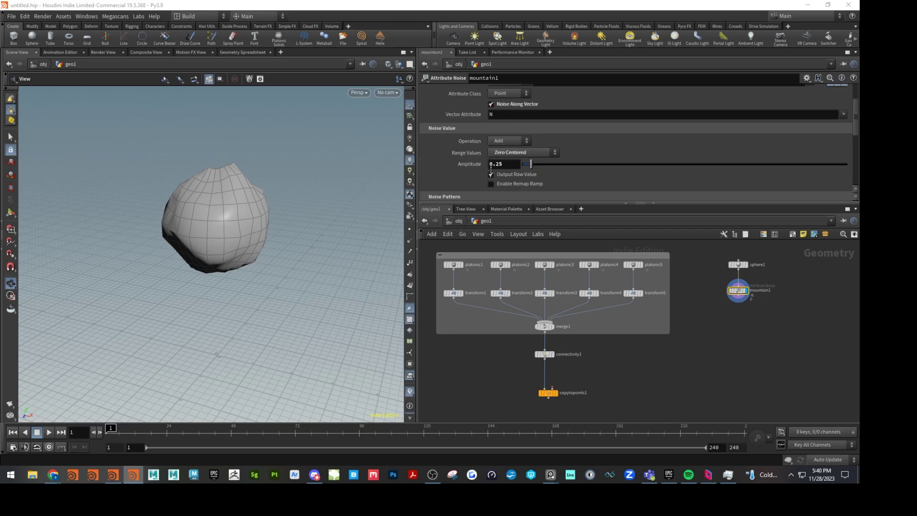
{"action": "left_click_drag", "start_coordinate": [535, 166], "coordinate": [549, 165]}
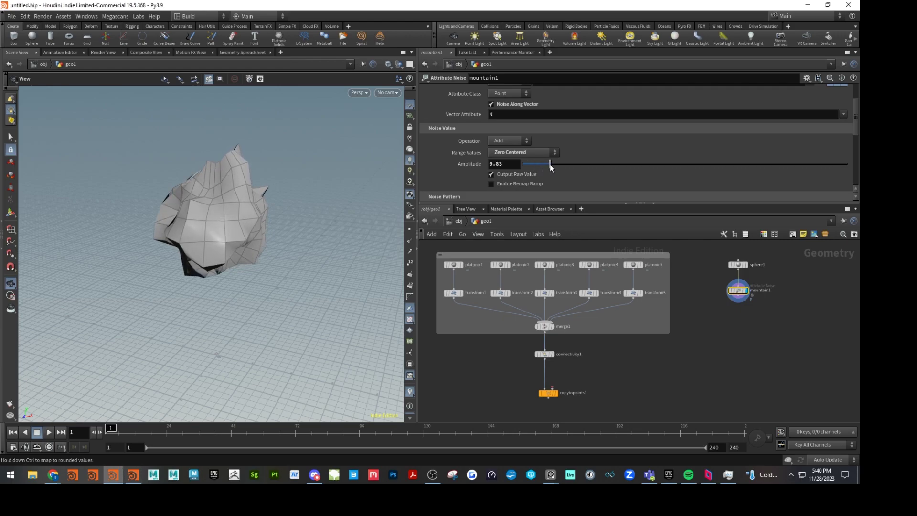
Step: Enable Animate Noise on the Mountain node and set its pulse duration to 6.32
{"action": "scroll", "coordinate": [562, 186], "scroll_direction": "down", "scroll_amount": 5}
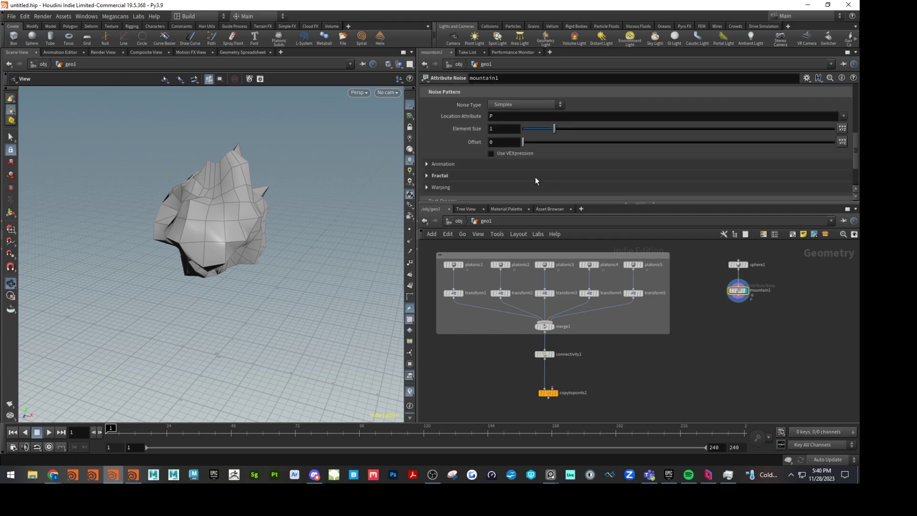
{"action": "left_click", "coordinate": [543, 165]}
{"action": "left_click", "coordinate": [491, 175]}
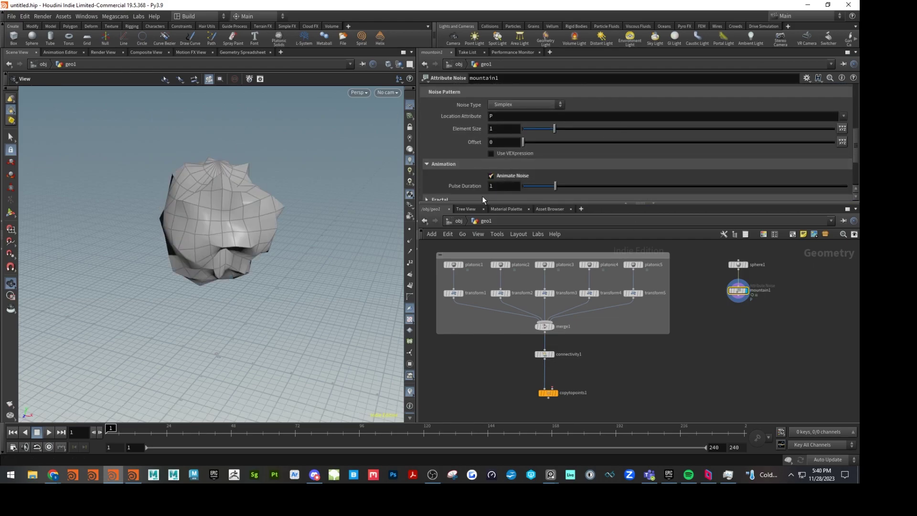
{"action": "scroll", "coordinate": [483, 196], "scroll_direction": "down", "scroll_amount": 1}
{"action": "left_click_drag", "start_coordinate": [555, 163], "coordinate": [614, 210]}
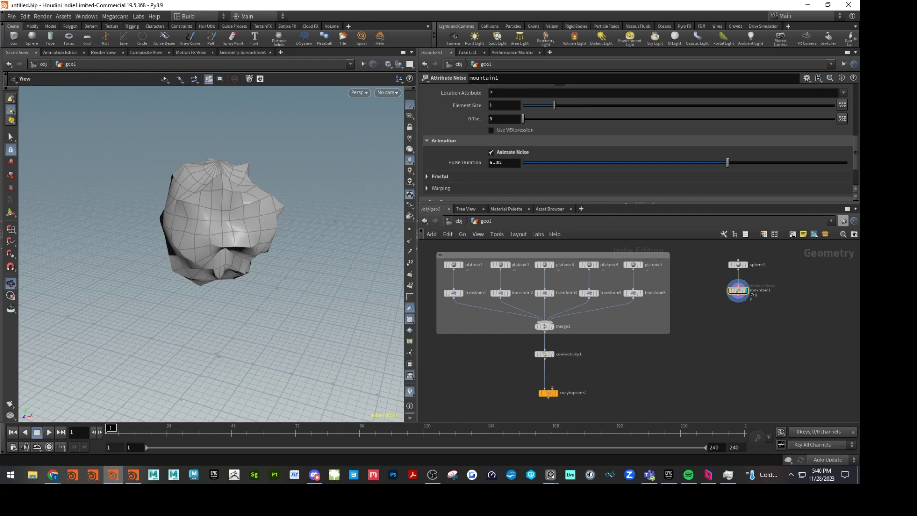
Step: Expand the Mountain node's Fractal settings and play the timeline briefly to preview the animated noise
{"action": "key", "text": "alt+Tab"}
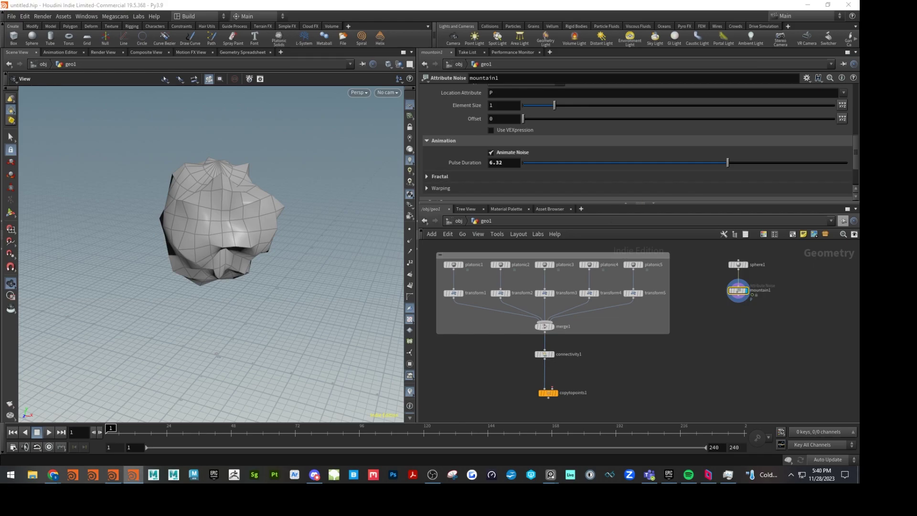
{"action": "scroll", "coordinate": [586, 191], "scroll_direction": "down", "scroll_amount": 1}
{"action": "left_click", "coordinate": [461, 126]}
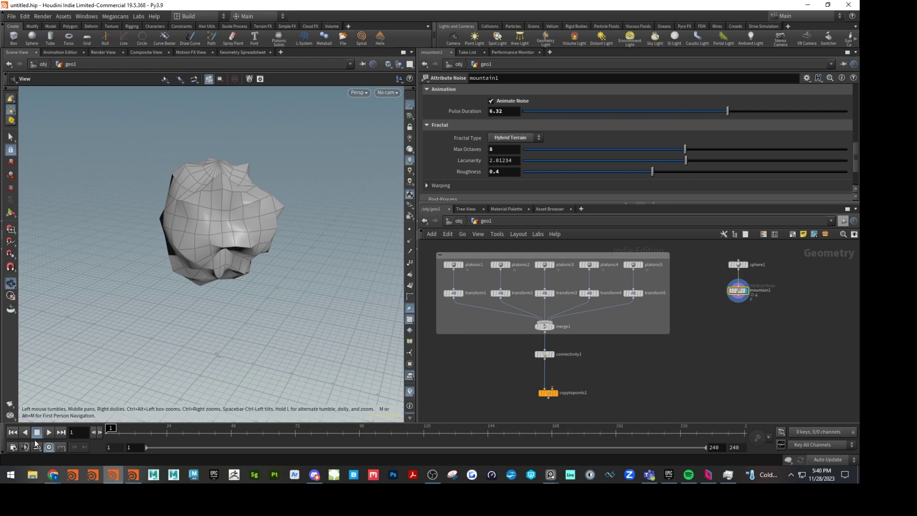
{"action": "left_click", "coordinate": [50, 431]}
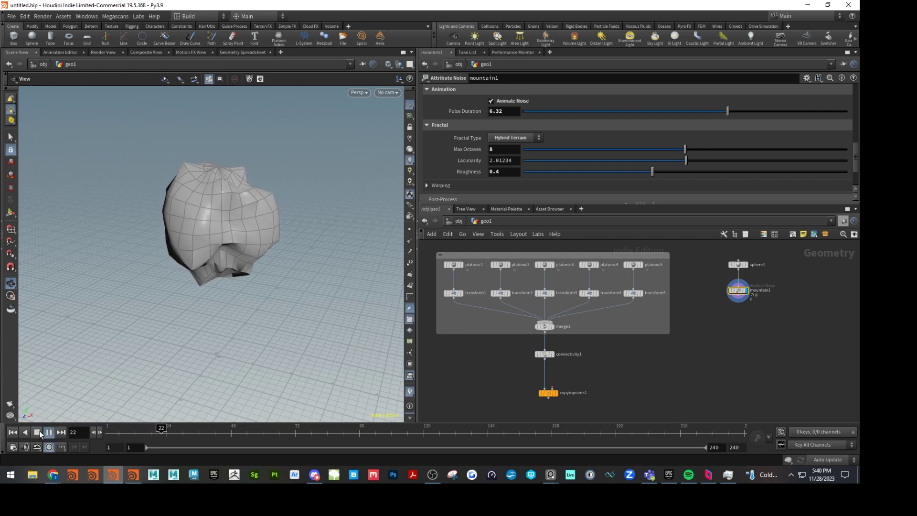
{"action": "left_click", "coordinate": [39, 431]}
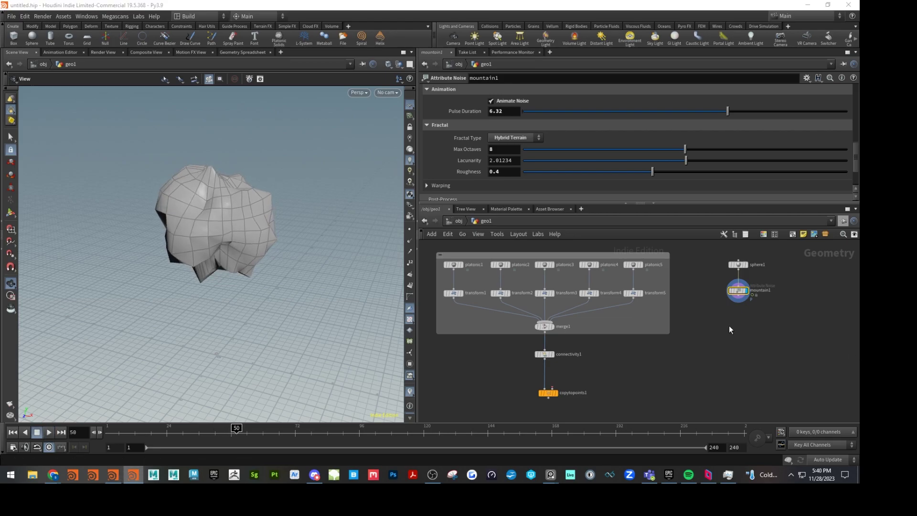
Step: Add a Scatter node connected below the Mountain node, align it and display its points
{"action": "scroll", "coordinate": [775, 322], "scroll_direction": "up", "scroll_amount": 6}
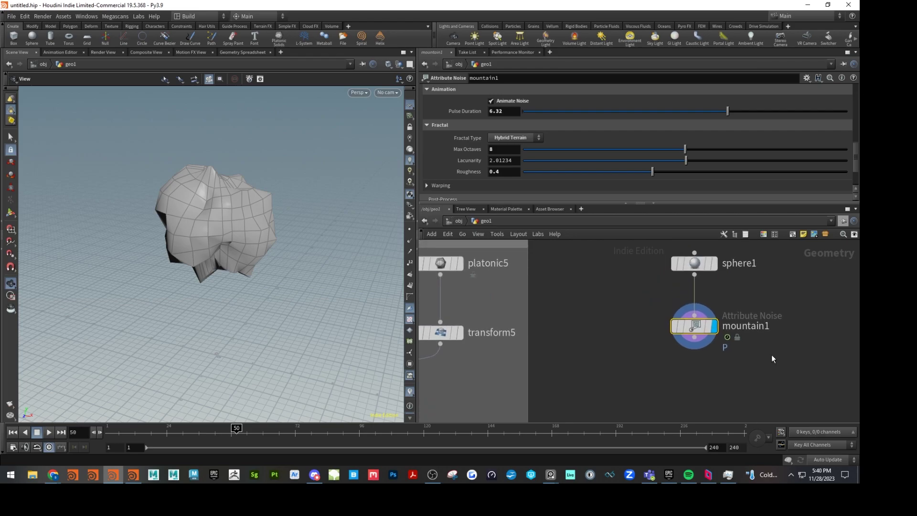
{"action": "key", "text": "Tab"}
{"action": "type", "text": "sca"}
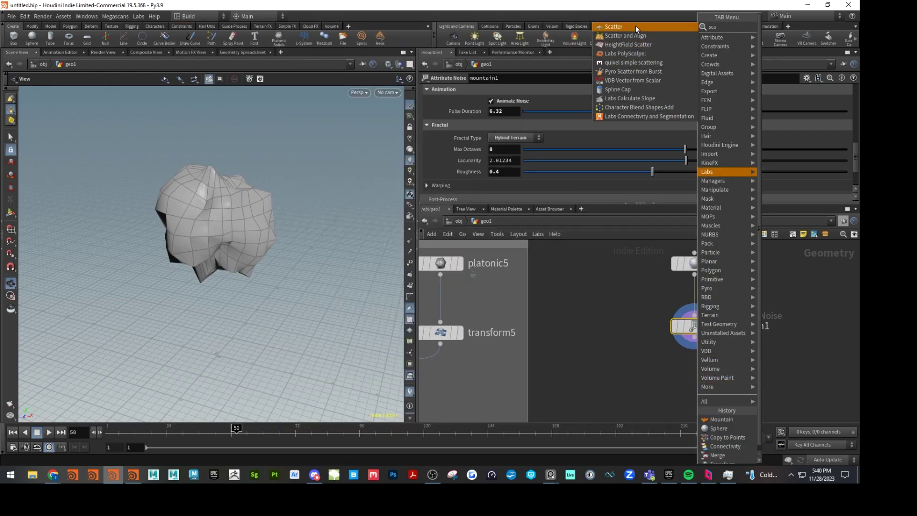
{"action": "left_click", "coordinate": [636, 28]}
{"action": "left_click", "coordinate": [707, 379]}
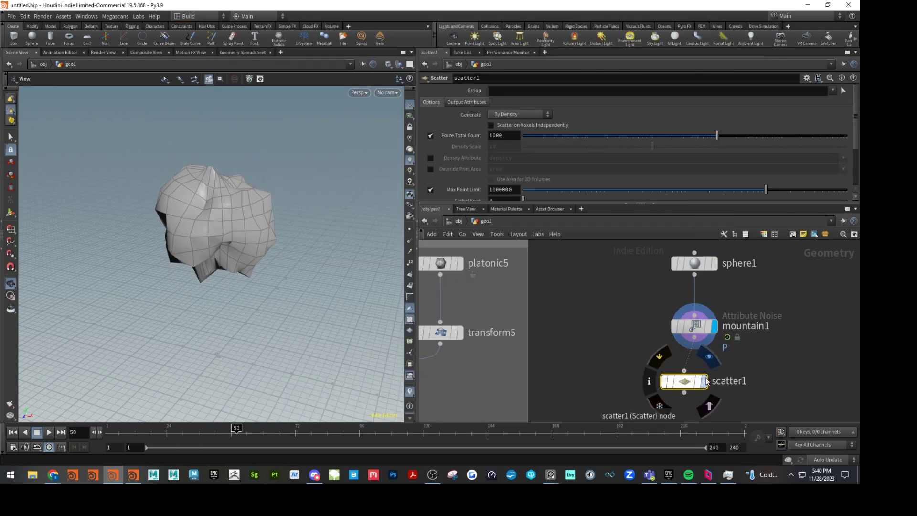
{"action": "left_click_drag", "start_coordinate": [707, 380], "coordinate": [717, 385]}
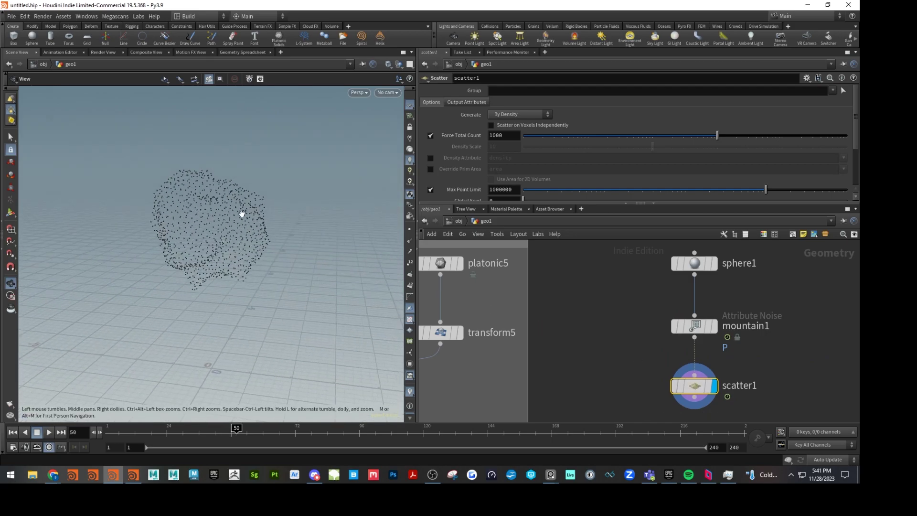
Step: Set the Scatter node's Force Total Count to 33 and lower its Relax Iterations
{"action": "key", "text": "alt+Tab"}
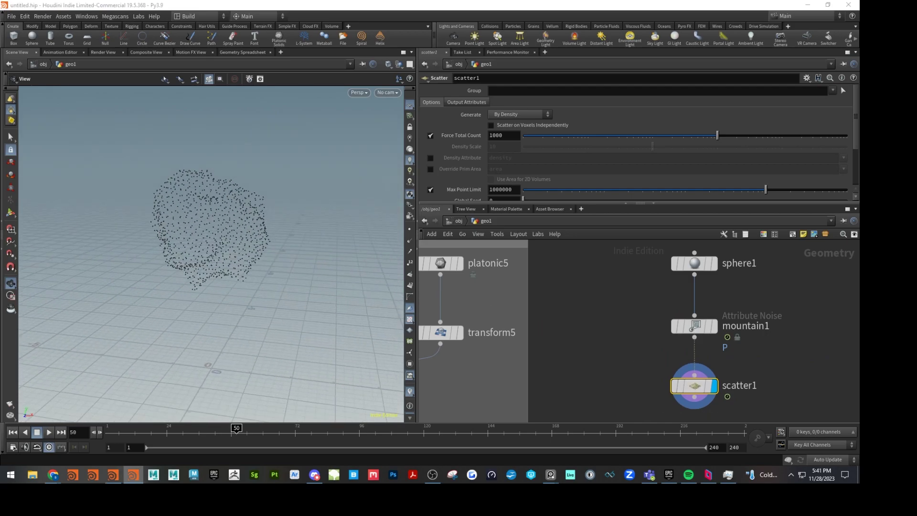
{"action": "left_click_drag", "start_coordinate": [716, 136], "coordinate": [621, 135]}
{"action": "scroll", "coordinate": [609, 178], "scroll_direction": "down", "scroll_amount": 3}
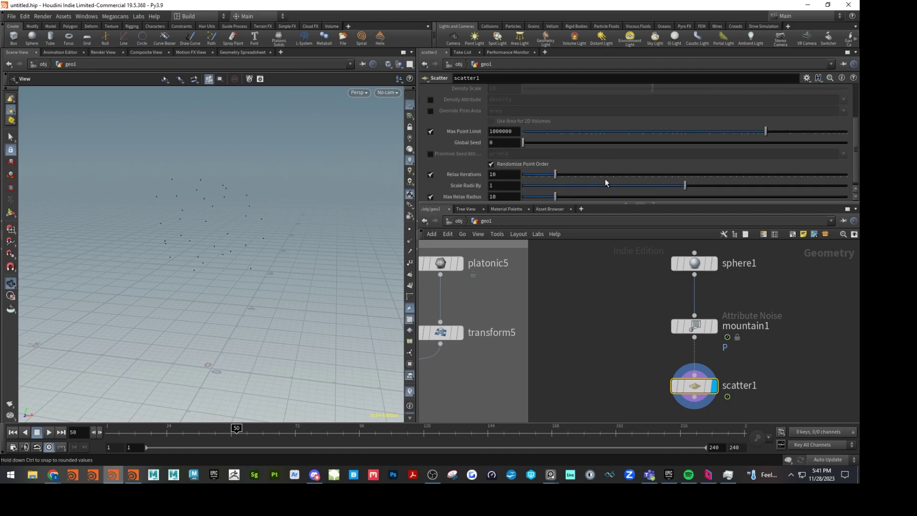
{"action": "left_click_drag", "start_coordinate": [563, 170], "coordinate": [487, 173]}
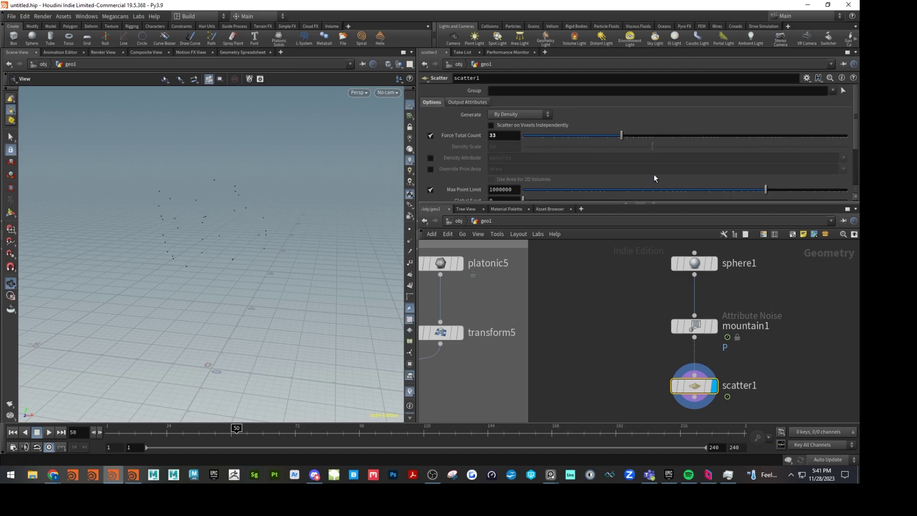
{"action": "scroll", "coordinate": [655, 180], "scroll_direction": "up", "scroll_amount": 3}
Step: Play the timeline briefly to preview the motion of the scattered points
{"action": "left_click", "coordinate": [36, 432]}
{"action": "left_click", "coordinate": [51, 433]}
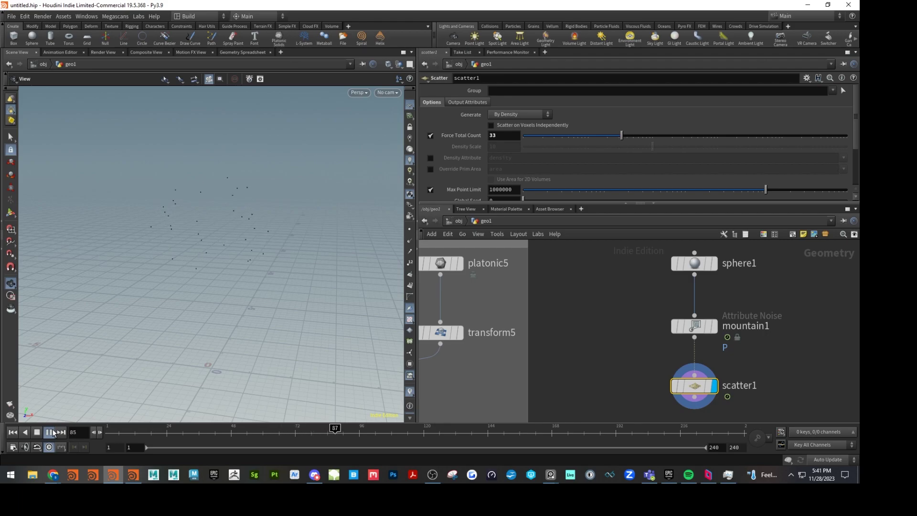
{"action": "left_click", "coordinate": [54, 433]}
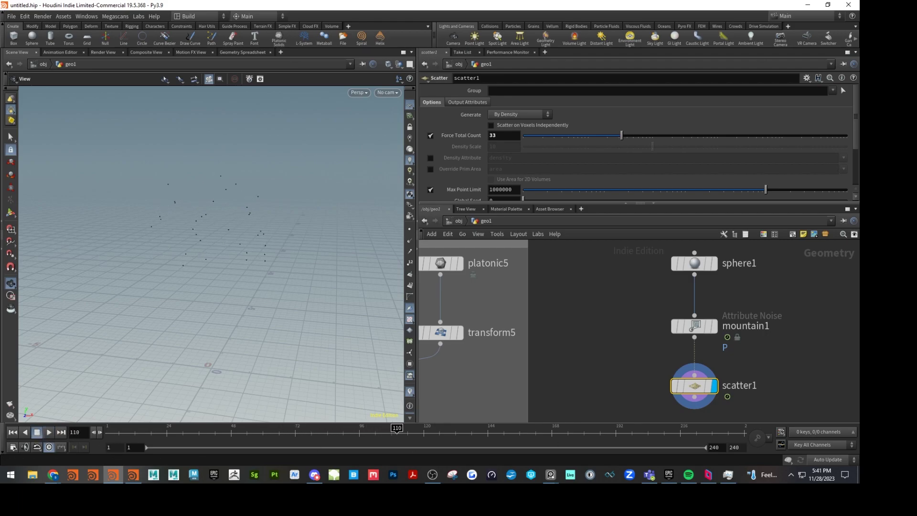
Step: Add a Transform node below the Scatter node, connect the scatter output to it and display it
{"action": "left_click", "coordinate": [133, 475]}
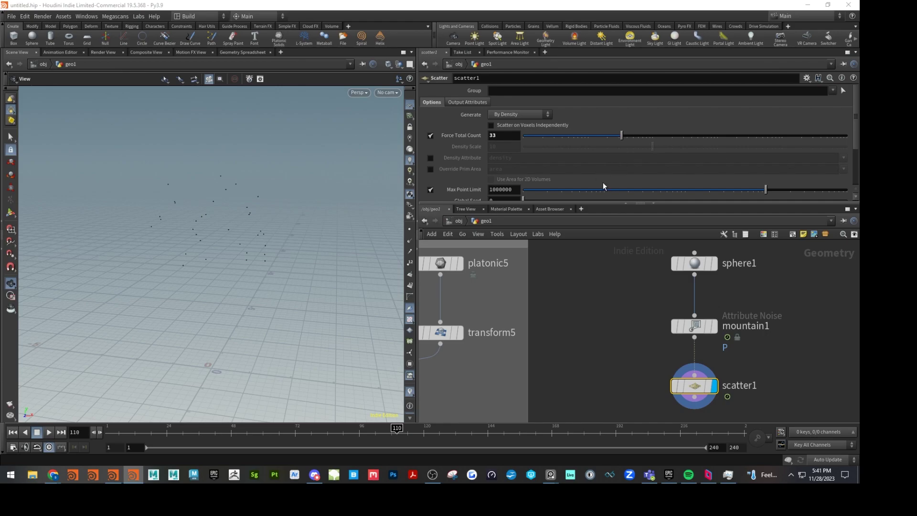
{"action": "middle_click_drag", "start_coordinate": [744, 413], "coordinate": [727, 343]}
{"action": "key", "text": "Tab"}
{"action": "mouse_move", "coordinate": [727, 362]}
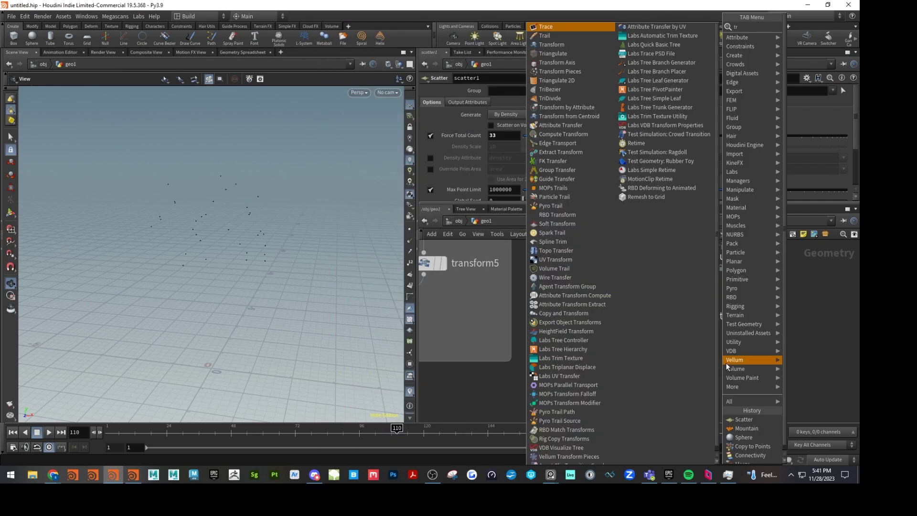
{"action": "left_click", "coordinate": [576, 52]}
{"action": "left_click", "coordinate": [680, 382]}
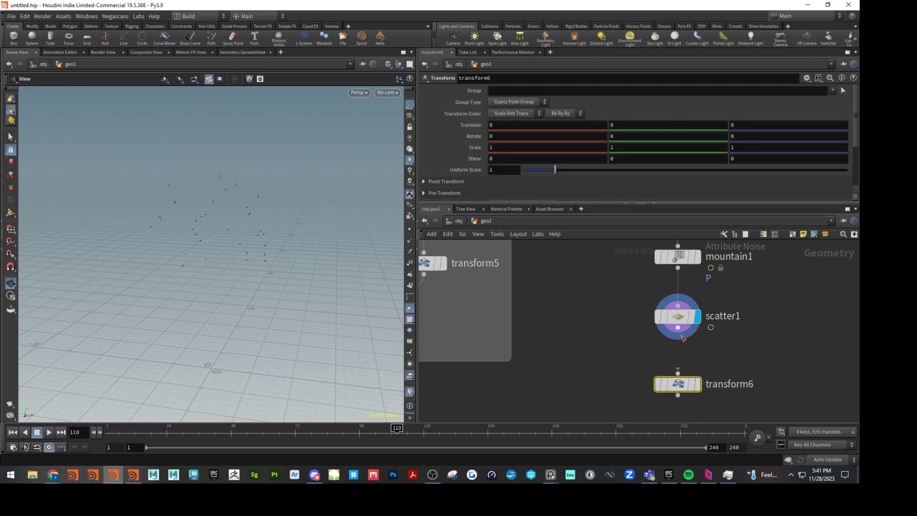
{"action": "left_click_drag", "start_coordinate": [681, 338], "coordinate": [678, 373]}
{"action": "left_click", "coordinate": [697, 384]}
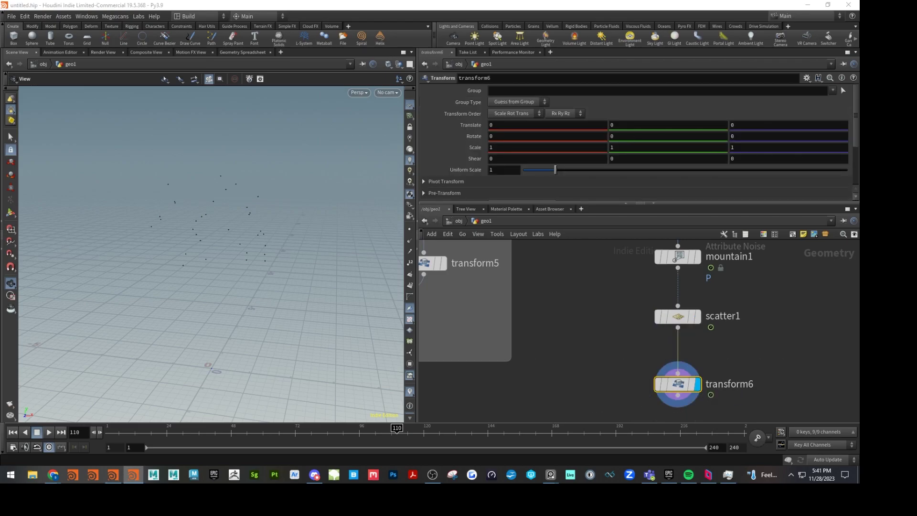
{"action": "left_click", "coordinate": [636, 137]}
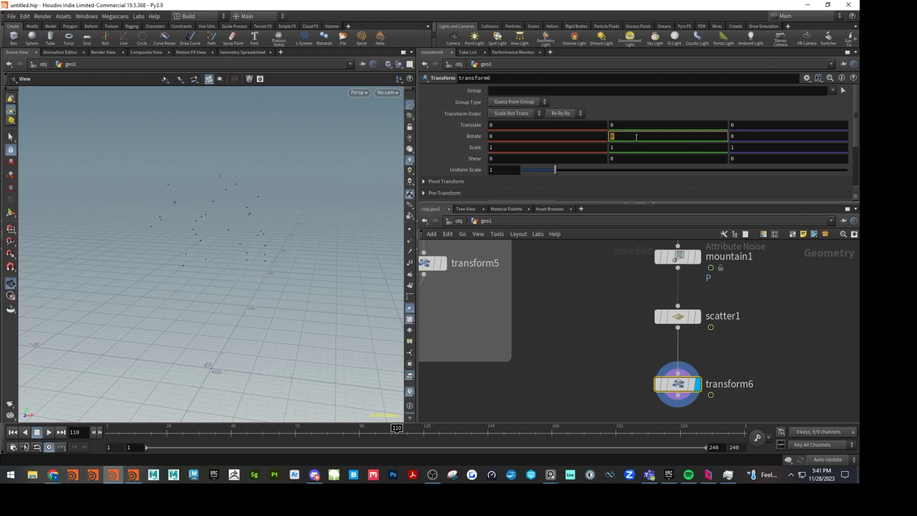
{"action": "type", "text": "@Time"}
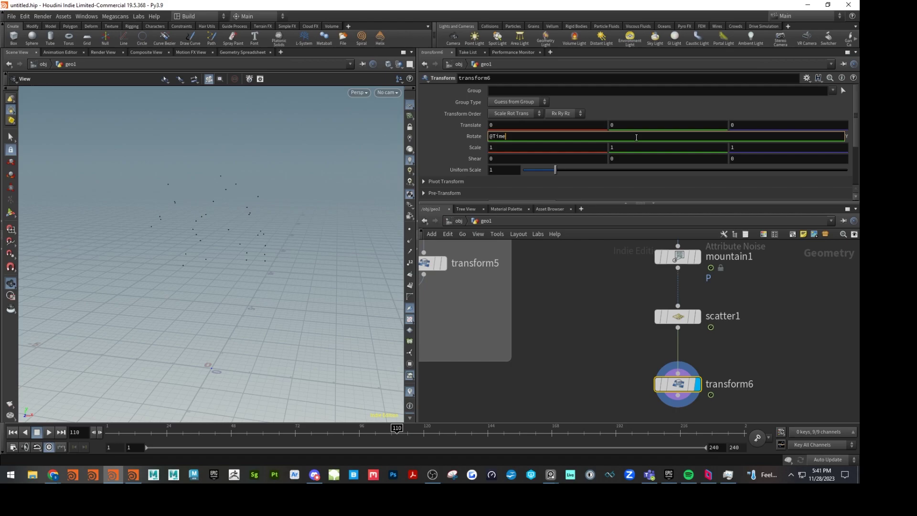
{"action": "type", "text": "*"}
{"action": "type", "text": "260"}
{"action": "key", "text": "BackSpace"}
{"action": "key", "text": "BackSpace"}
{"action": "type", "text": "50"}
{"action": "key", "text": "BackSpace"}
{"action": "key", "text": "BackSpace"}
{"action": "type", "text": "60"}
{"action": "key", "text": "Return"}
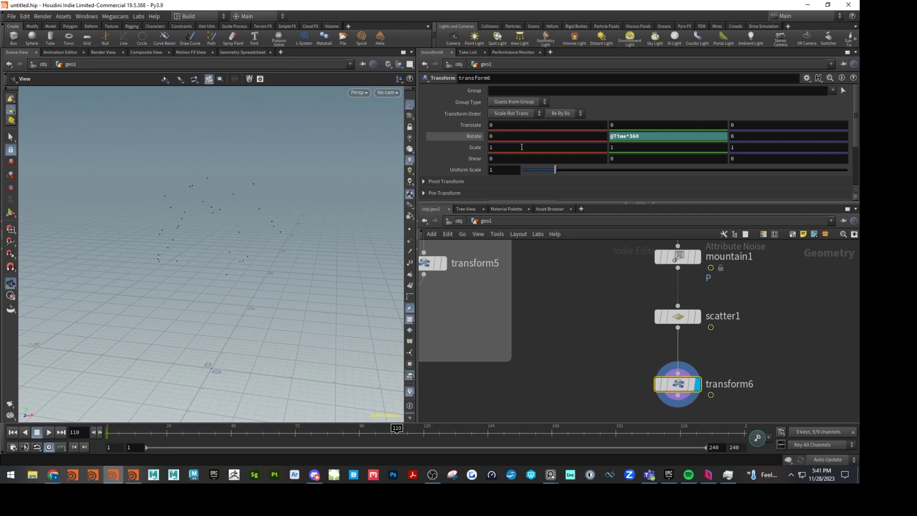
Step: Play the timeline from the first frame to preview the points' rotation, and return to the first frame
{"action": "left_click", "coordinate": [13, 433]}
{"action": "left_click", "coordinate": [49, 433]}
{"action": "left_click", "coordinate": [39, 433]}
{"action": "left_click", "coordinate": [13, 433]}
Step: Add a Switch node below the Transform node that follows Scatter and connect the transform output to it
{"action": "scroll", "coordinate": [295, 348], "scroll_direction": "down", "scroll_amount": 3}
{"action": "middle_click_drag", "start_coordinate": [763, 372], "coordinate": [761, 349]}
{"action": "scroll", "coordinate": [764, 359], "scroll_direction": "down", "scroll_amount": 3}
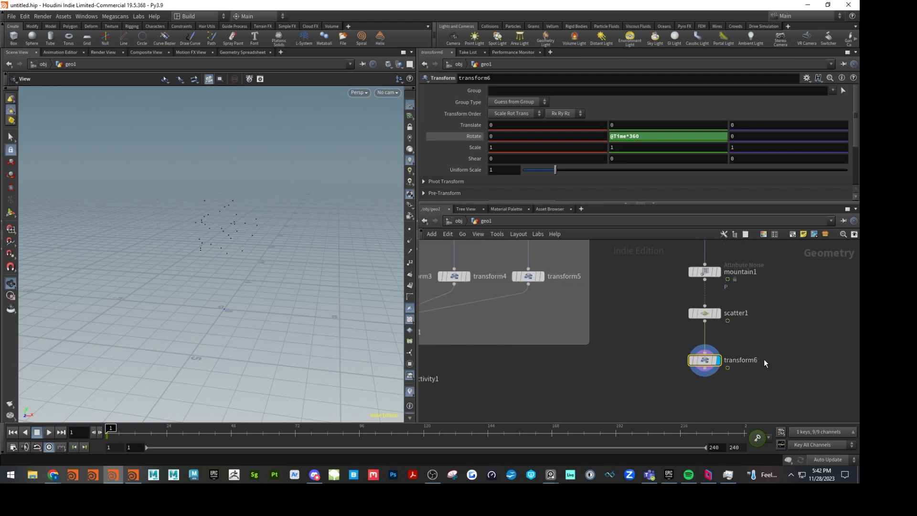
{"action": "middle_click_drag", "start_coordinate": [763, 388], "coordinate": [763, 349]}
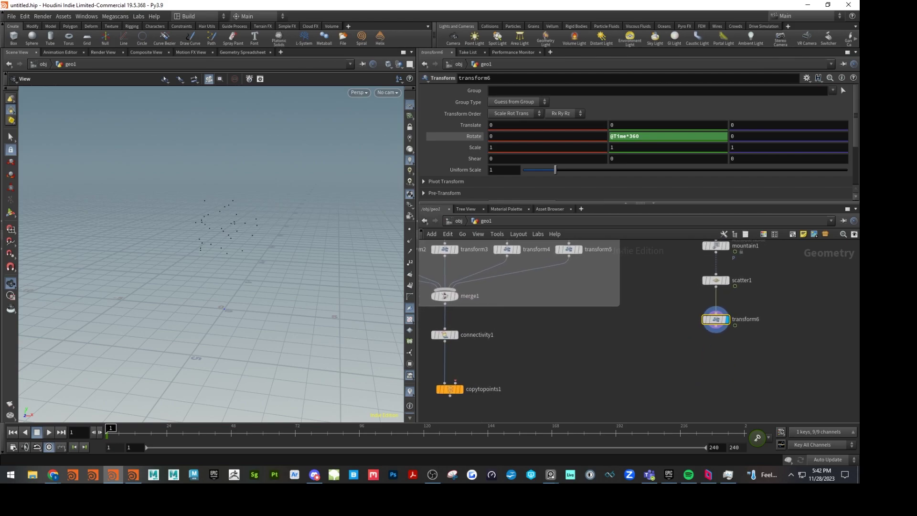
{"action": "key", "text": "alt+Tab"}
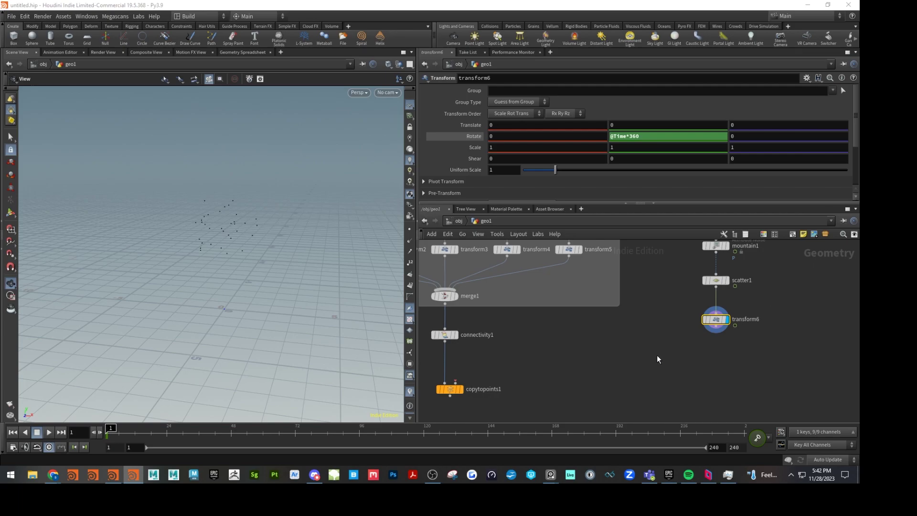
{"action": "key", "text": "Tab"}
{"action": "type", "text": "sw"}
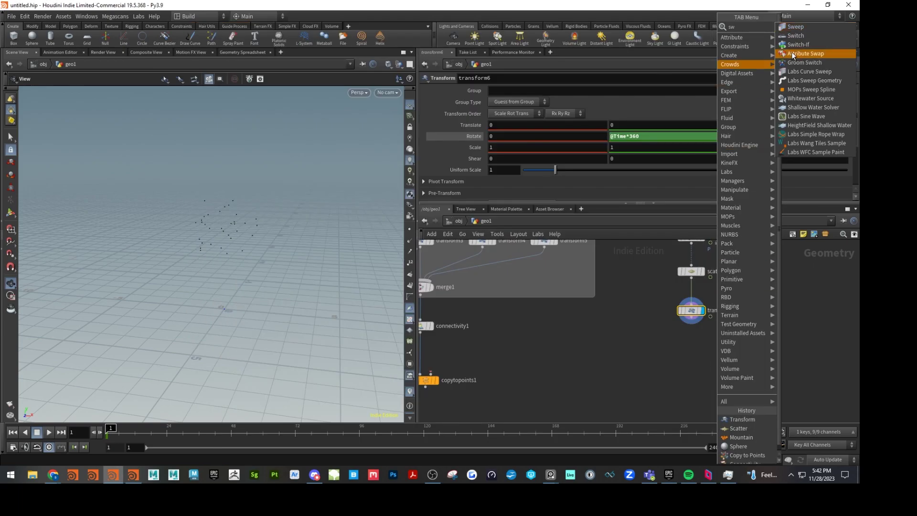
{"action": "left_click", "coordinate": [809, 37]}
{"action": "left_click", "coordinate": [685, 363]}
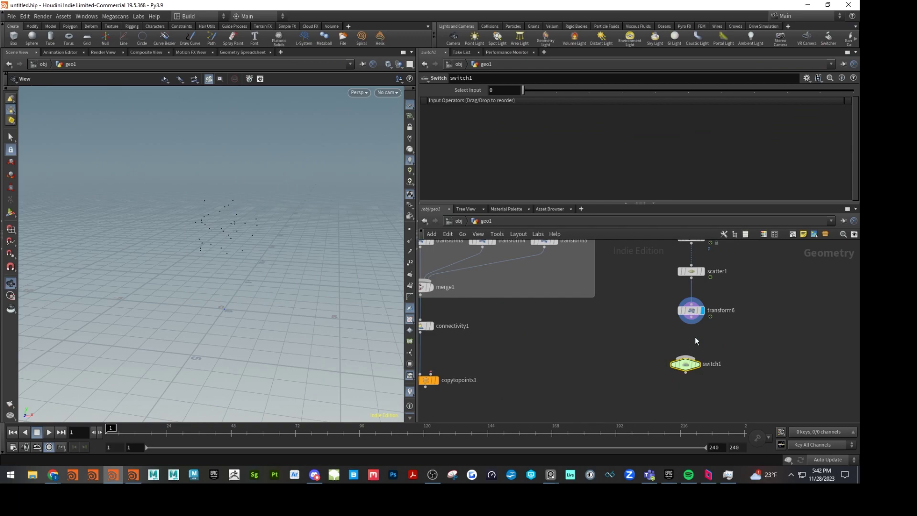
{"action": "left_click", "coordinate": [691, 325]}
{"action": "left_click_drag", "start_coordinate": [687, 363], "coordinate": [666, 356]}
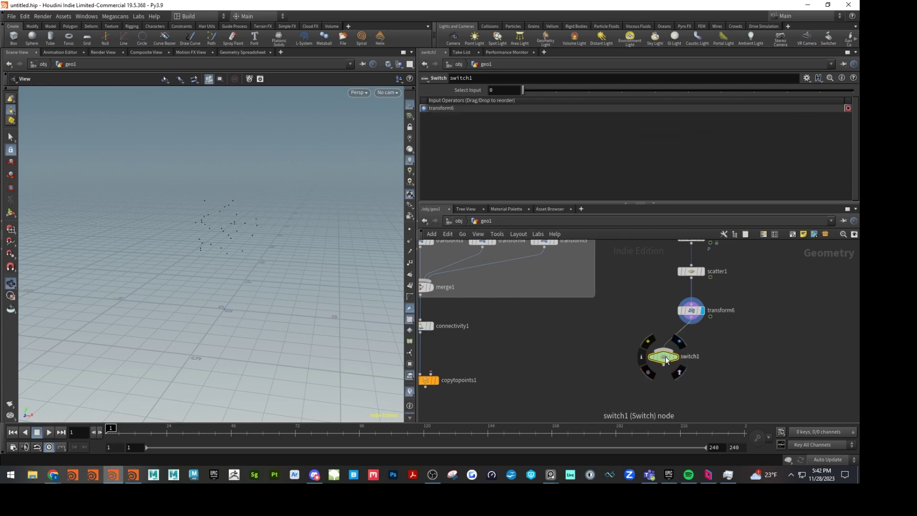
Step: Add a Null node beside that Transform node and connect its output to the Switch as the second input
{"action": "scroll", "coordinate": [601, 322], "scroll_direction": "up", "scroll_amount": 1}
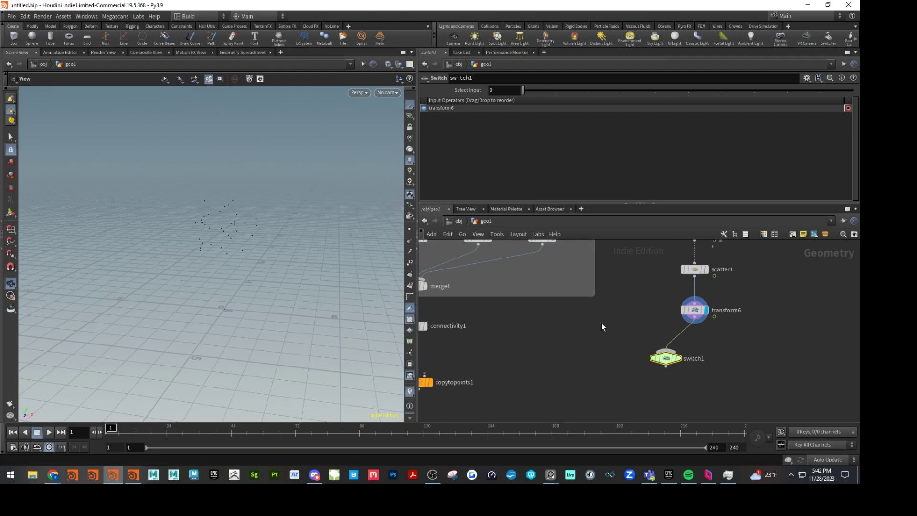
{"action": "key", "text": "Tab"}
{"action": "type", "text": "nul"}
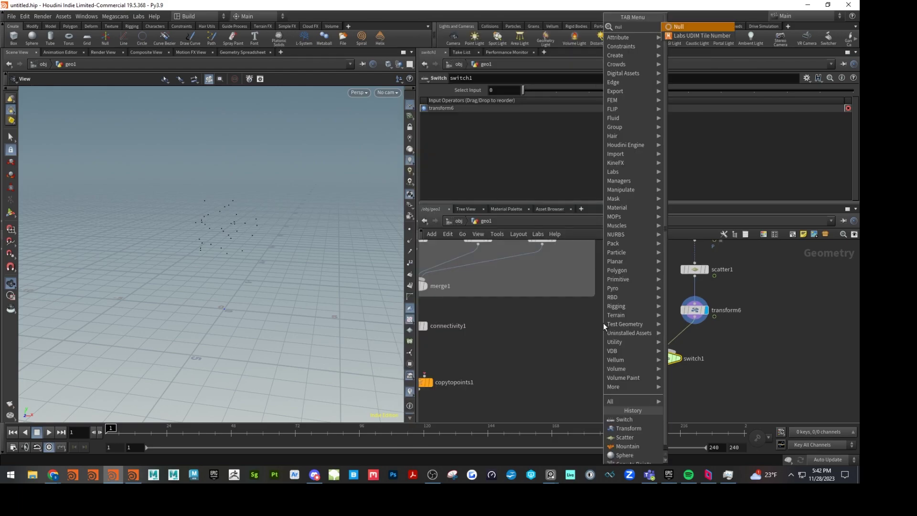
{"action": "left_click", "coordinate": [690, 26]}
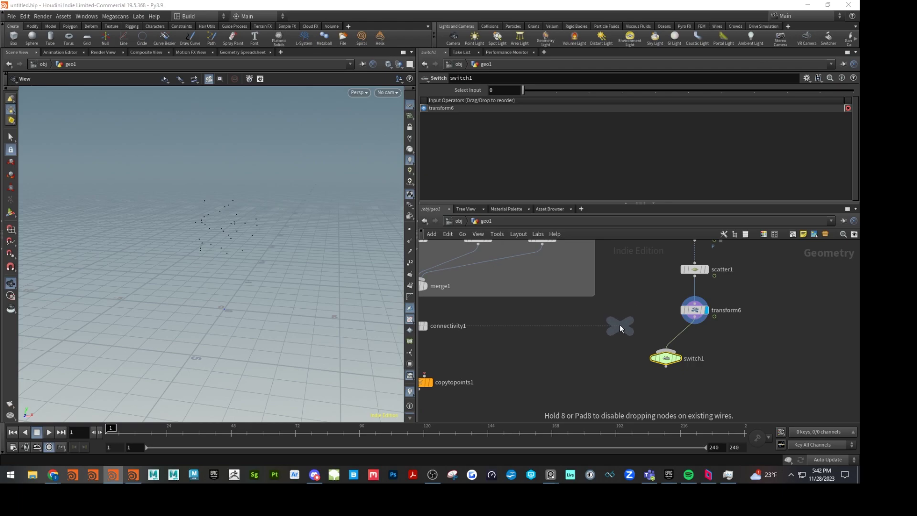
{"action": "left_click", "coordinate": [620, 325]}
{"action": "left_click", "coordinate": [620, 327]}
{"action": "left_click", "coordinate": [669, 359]}
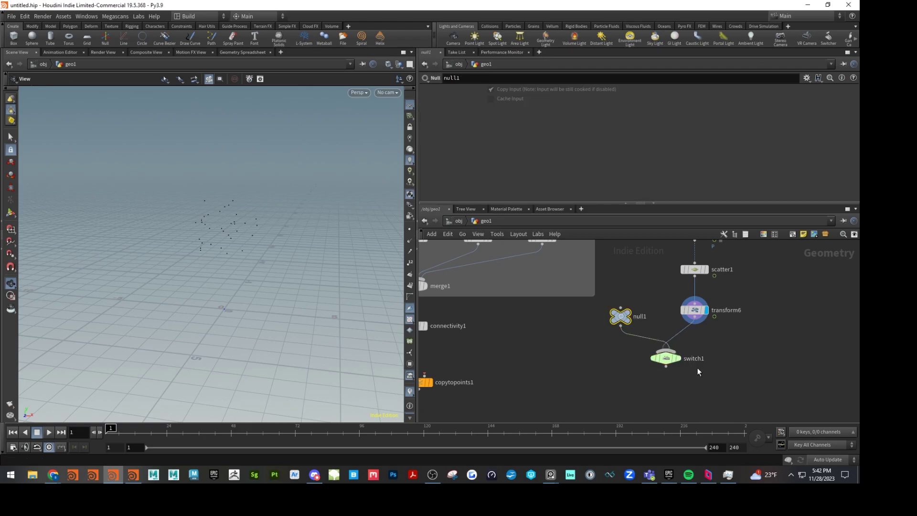
Step: Set the Switch node's Select Input to the expression rand($FF)*2
{"action": "left_click", "coordinate": [666, 359]}
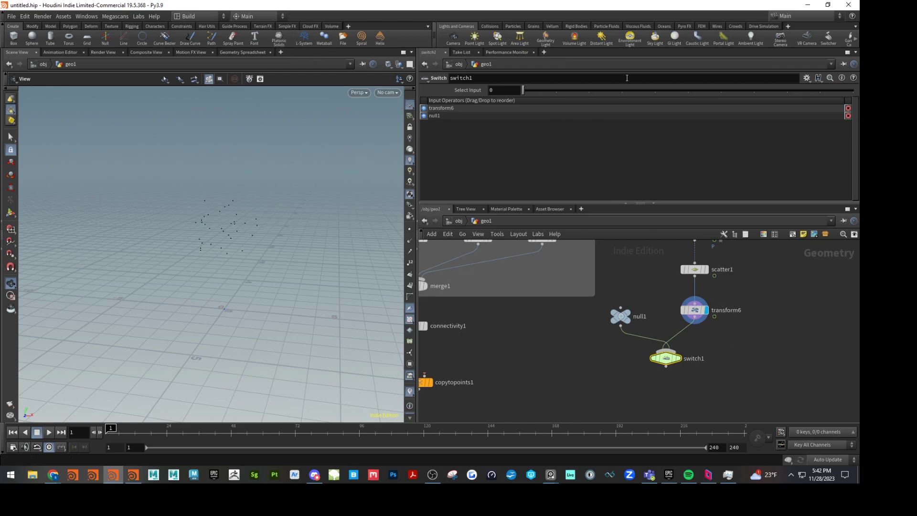
{"action": "double_click", "coordinate": [499, 90]}
{"action": "type", "text": "rand"}
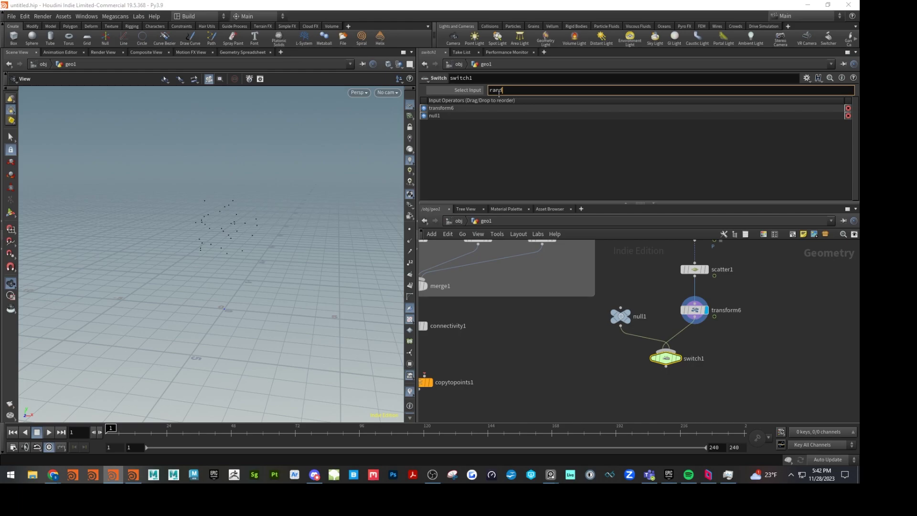
{"action": "type", "text": "($FF)"}
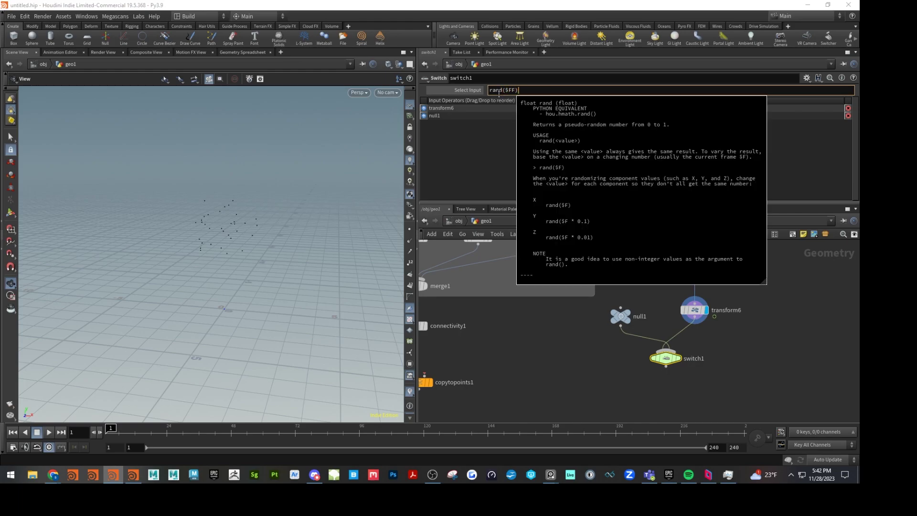
{"action": "type", "text": "*2"}
{"action": "key", "text": "Return"}
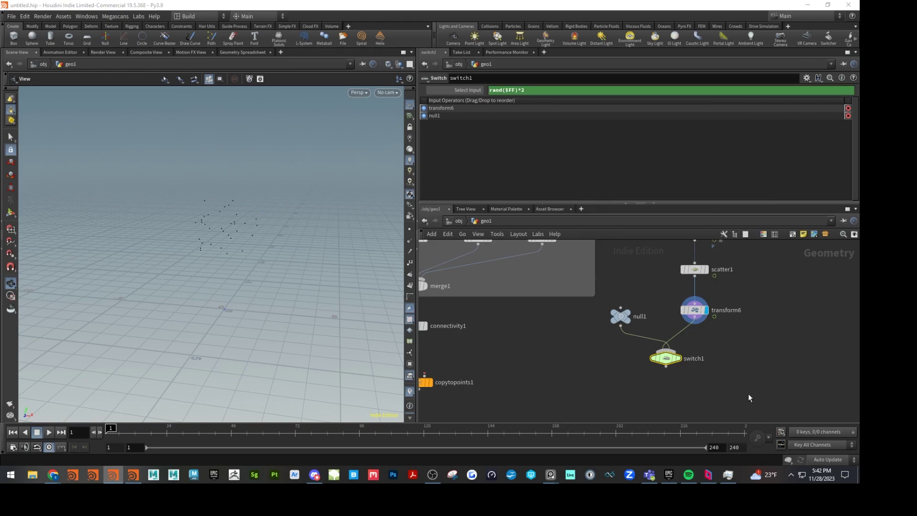
Step: Reposition the Switch and Null nodes so the Switch sits directly beneath the Transform node
{"action": "middle_click_drag", "start_coordinate": [735, 364], "coordinate": [773, 324]}
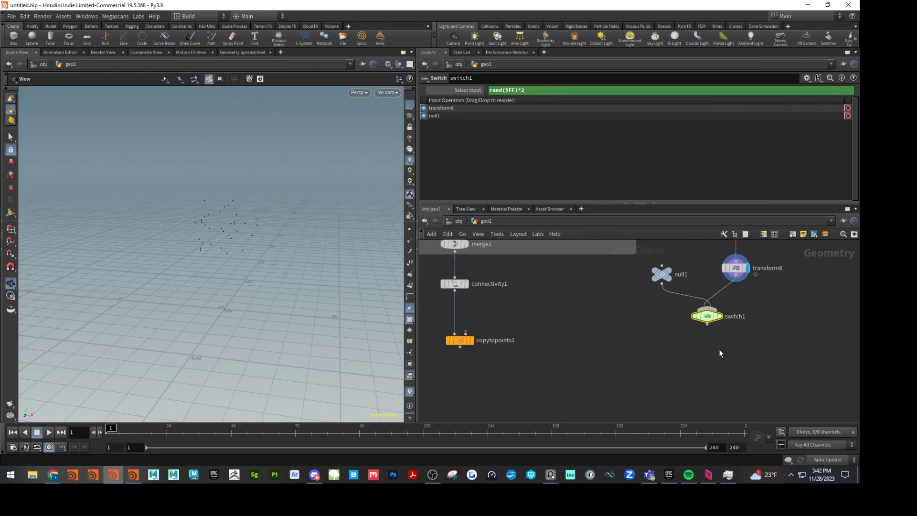
{"action": "scroll", "coordinate": [719, 353], "scroll_direction": "down", "scroll_amount": 2}
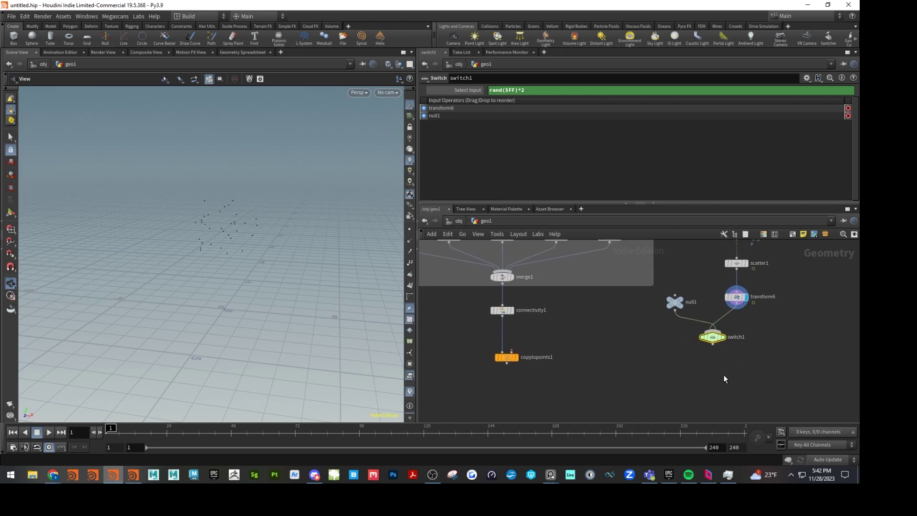
{"action": "left_click_drag", "start_coordinate": [722, 379], "coordinate": [694, 321]}
{"action": "left_click", "coordinate": [797, 330]}
{"action": "middle_click_drag", "start_coordinate": [669, 381], "coordinate": [671, 333]}
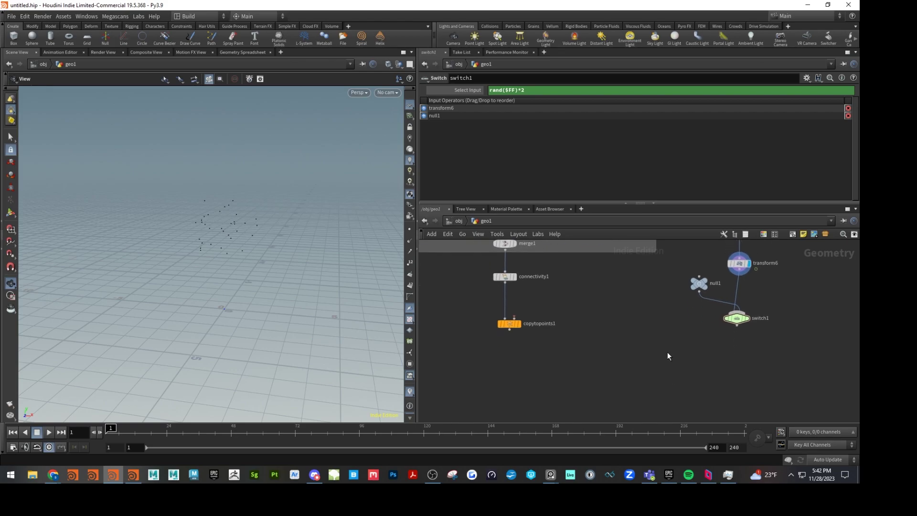
Step: Add an Attribute from Pieces node in the empty area below, between the Copy to Points and Switch nodes
{"action": "scroll", "coordinate": [667, 352], "scroll_direction": "up", "scroll_amount": 2}
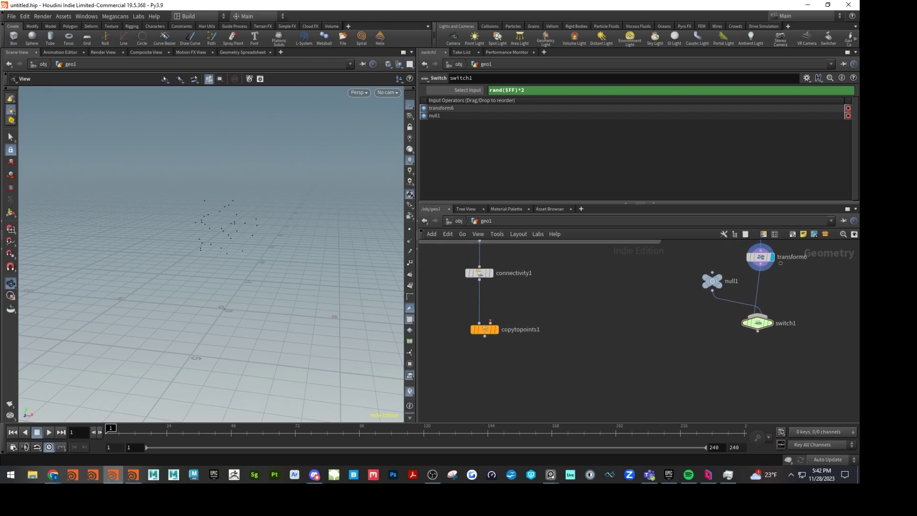
{"action": "left_click", "coordinate": [133, 475]}
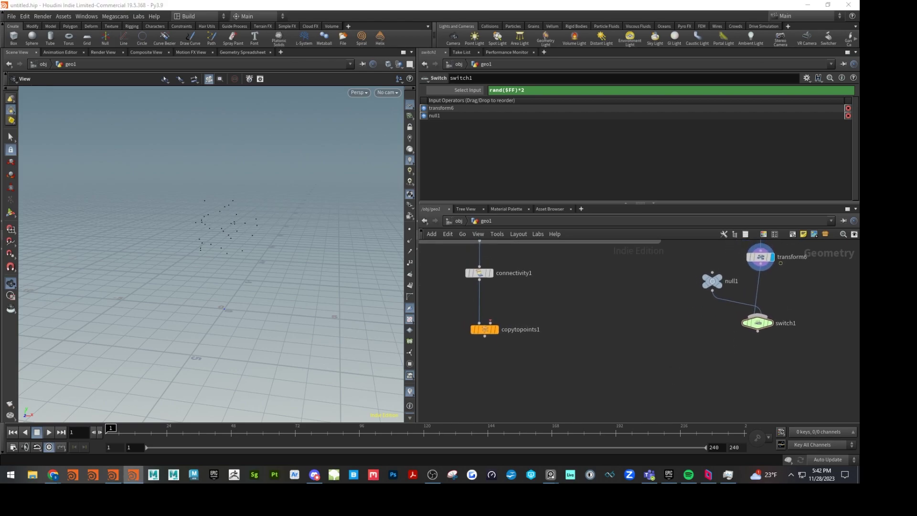
{"action": "left_click", "coordinate": [663, 383]}
{"action": "key", "text": "Tab"}
{"action": "type", "text": "att"}
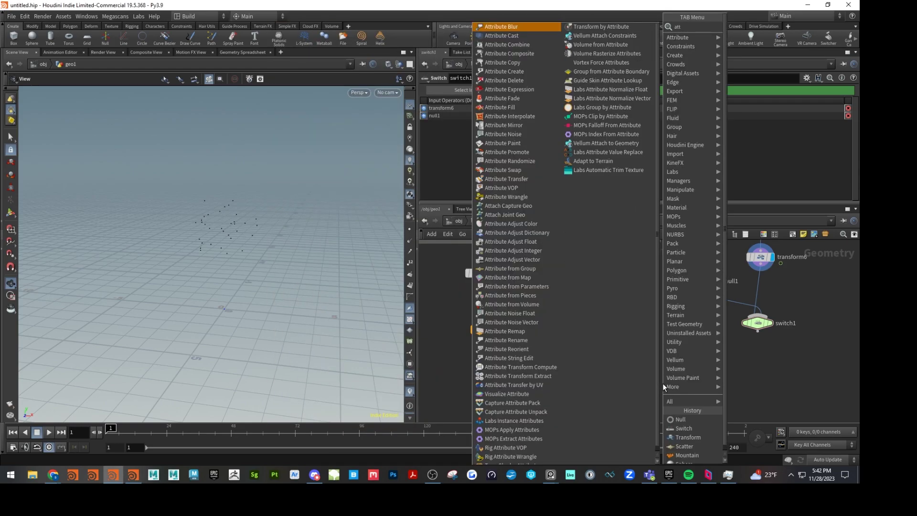
{"action": "type", "text": "pi"}
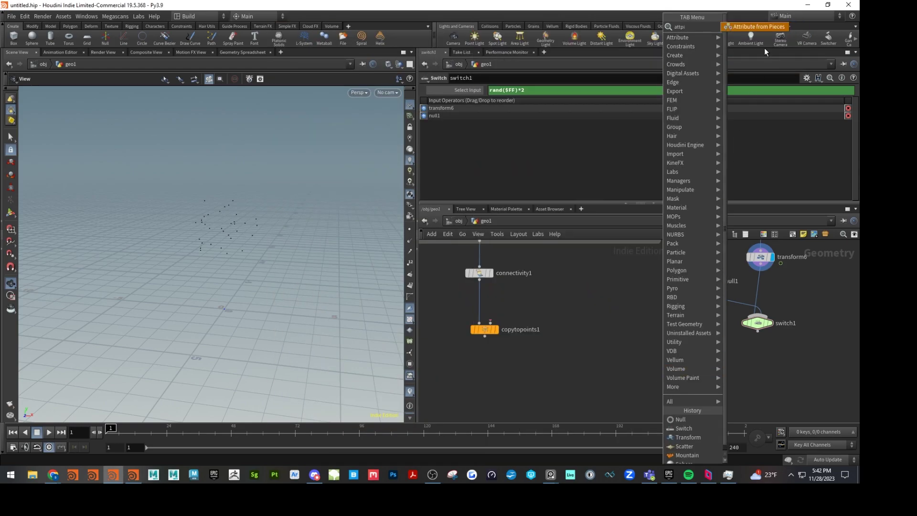
{"action": "key", "text": "Return"}
{"action": "left_click", "coordinate": [678, 370]}
{"action": "left_click_drag", "start_coordinate": [678, 370], "coordinate": [666, 385]}
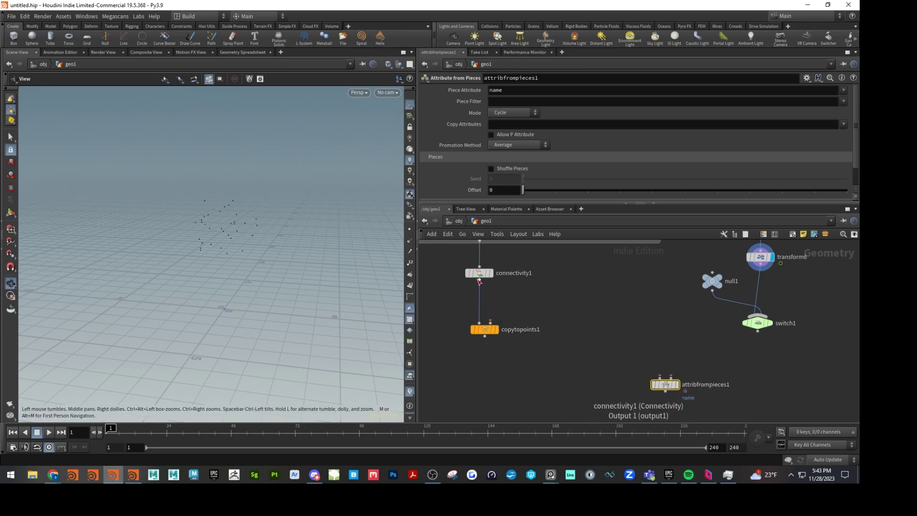
Step: Connect the Switch output to the first input of Attribute from Pieces and the Copy to Points output to its second input
{"action": "scroll", "coordinate": [551, 313], "scroll_direction": "up", "scroll_amount": 5}
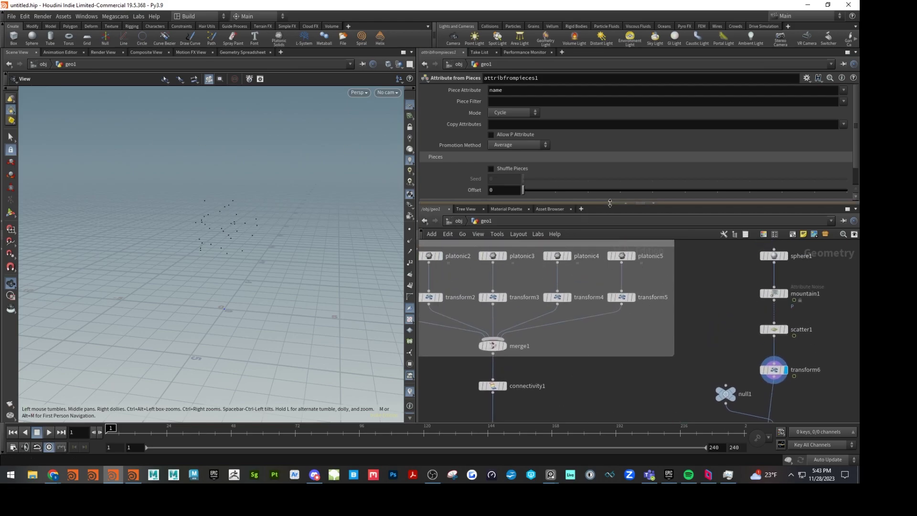
{"action": "left_click_drag", "start_coordinate": [609, 204], "coordinate": [609, 179]}
{"action": "middle_click_drag", "start_coordinate": [620, 399], "coordinate": [628, 292]}
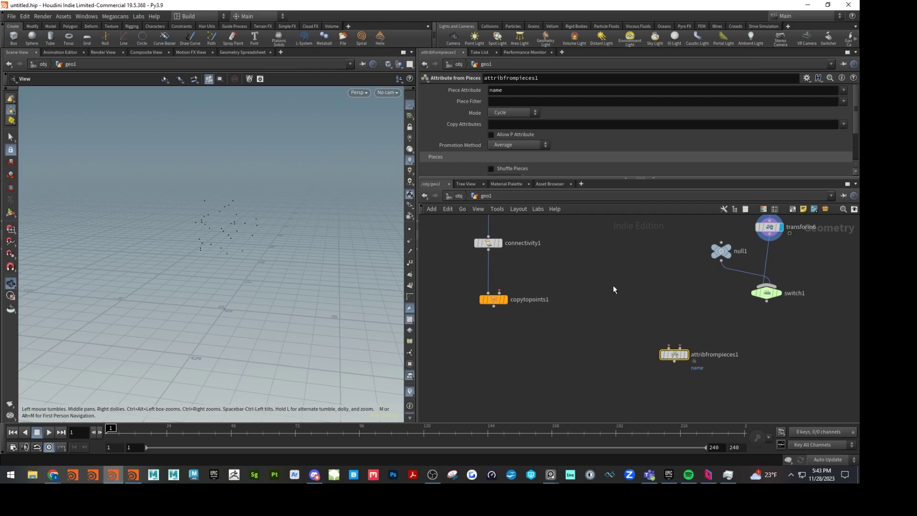
{"action": "scroll", "coordinate": [616, 279], "scroll_direction": "up", "scroll_amount": 2}
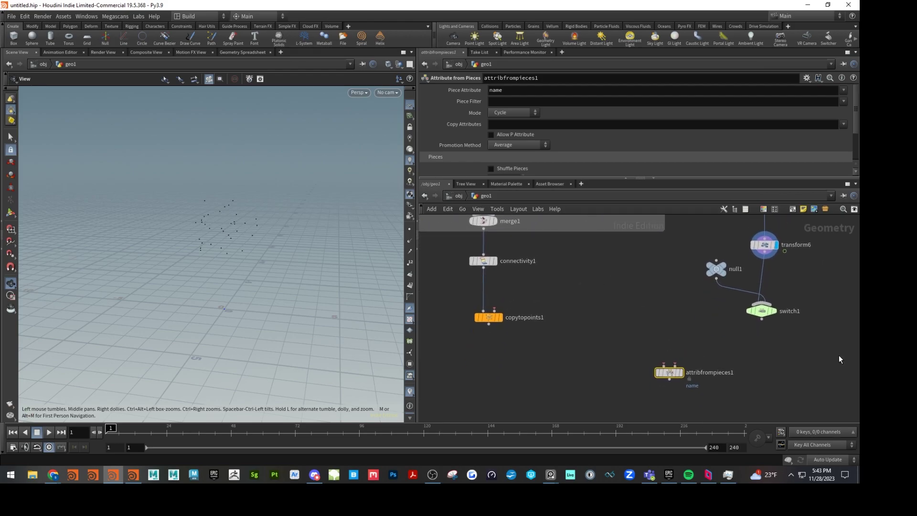
{"action": "left_click", "coordinate": [762, 320]}
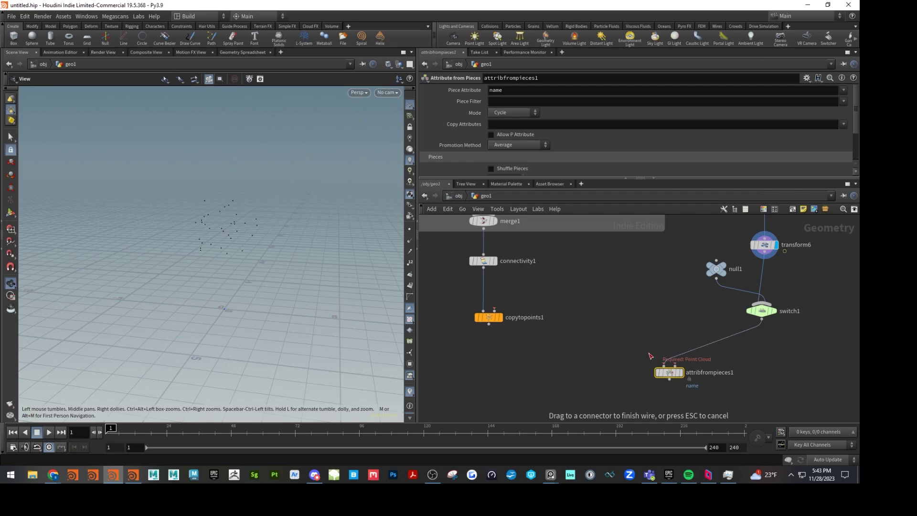
{"action": "left_click", "coordinate": [664, 365]}
{"action": "left_click", "coordinate": [489, 325]}
{"action": "left_click", "coordinate": [674, 366]}
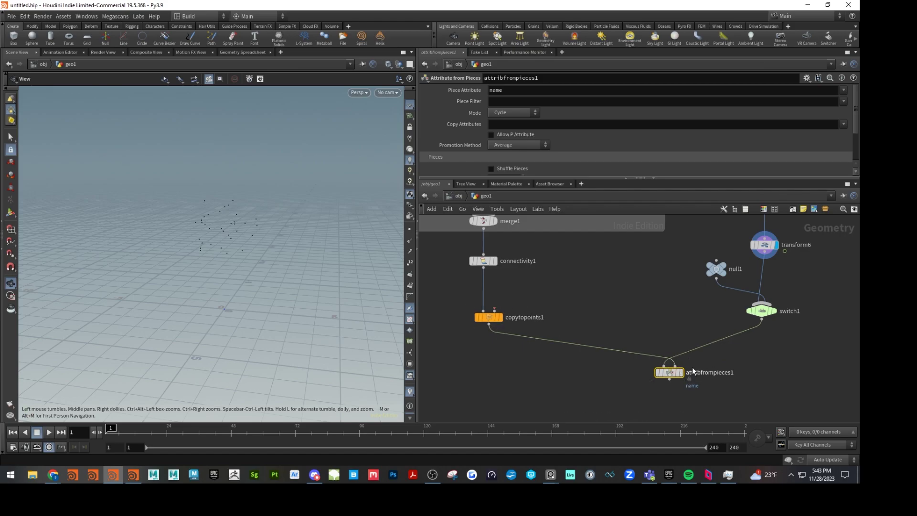
Step: Move Copy to Points further down and feed the Connectivity output into the second input of Attribute from Pieces instead
{"action": "middle_click_drag", "start_coordinate": [592, 270], "coordinate": [596, 281]}
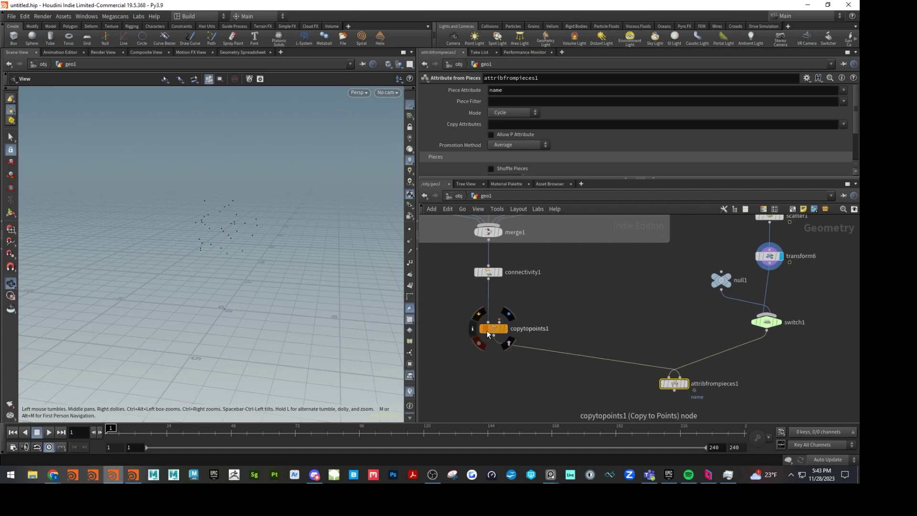
{"action": "left_click_drag", "start_coordinate": [492, 329], "coordinate": [491, 407]}
{"action": "left_click", "coordinate": [490, 281]}
{"action": "left_click", "coordinate": [671, 375]}
Step: Add two Attribute Randomize nodes chained below the Attribute from Pieces node
{"action": "middle_click_drag", "start_coordinate": [677, 344], "coordinate": [618, 331]}
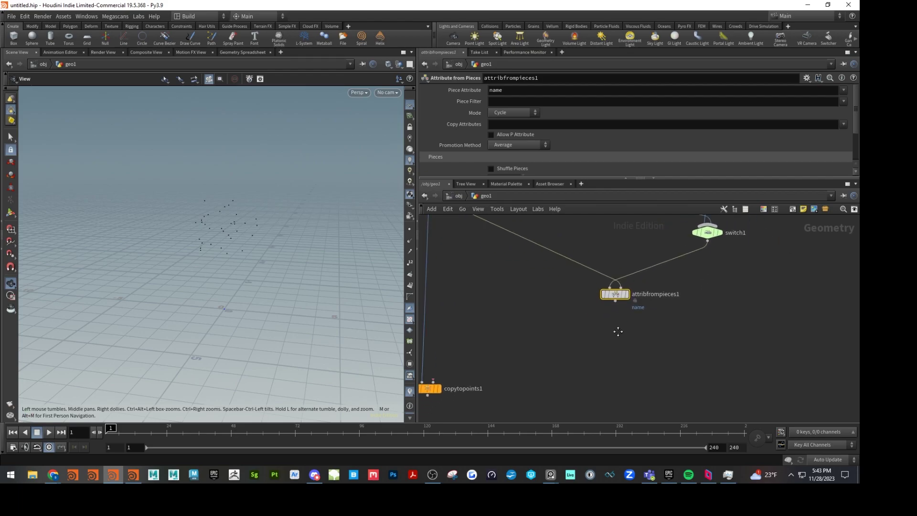
{"action": "left_click_drag", "start_coordinate": [615, 293], "coordinate": [613, 272]}
{"action": "key", "text": "Tab"}
{"action": "type", "text": "at"}
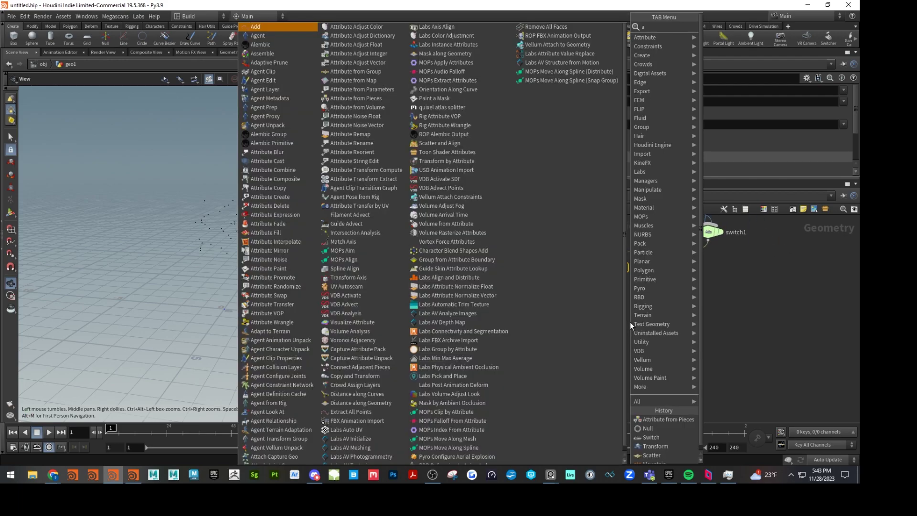
{"action": "mouse_move", "coordinate": [630, 322]}
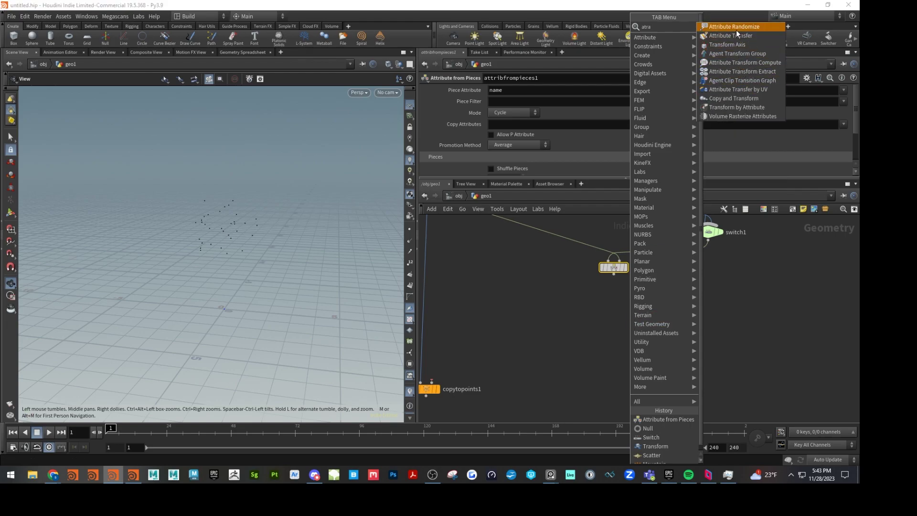
{"action": "left_click", "coordinate": [740, 62]}
{"action": "left_click", "coordinate": [610, 327]}
{"action": "left_click_drag", "start_coordinate": [613, 273], "coordinate": [601, 350]}
{"action": "left_click_drag", "start_coordinate": [614, 309], "coordinate": [598, 342]}
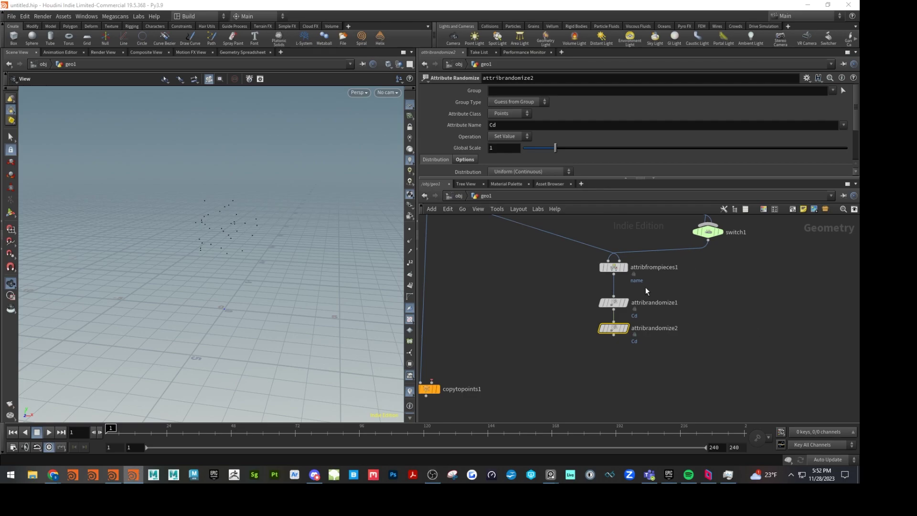
Step: Set the Piece Attribute of the Attribute from Pieces node to class
{"action": "left_click", "coordinate": [614, 267]}
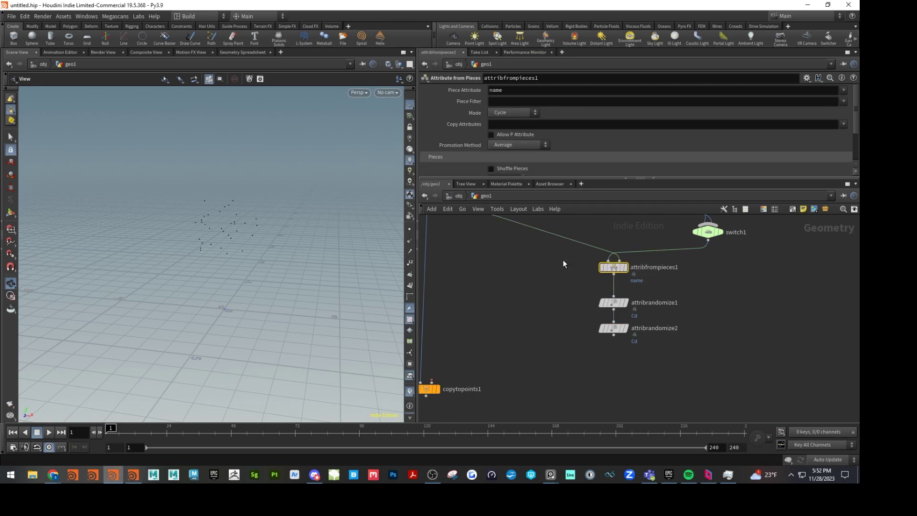
{"action": "left_click", "coordinate": [516, 92]}
{"action": "type", "text": "class"}
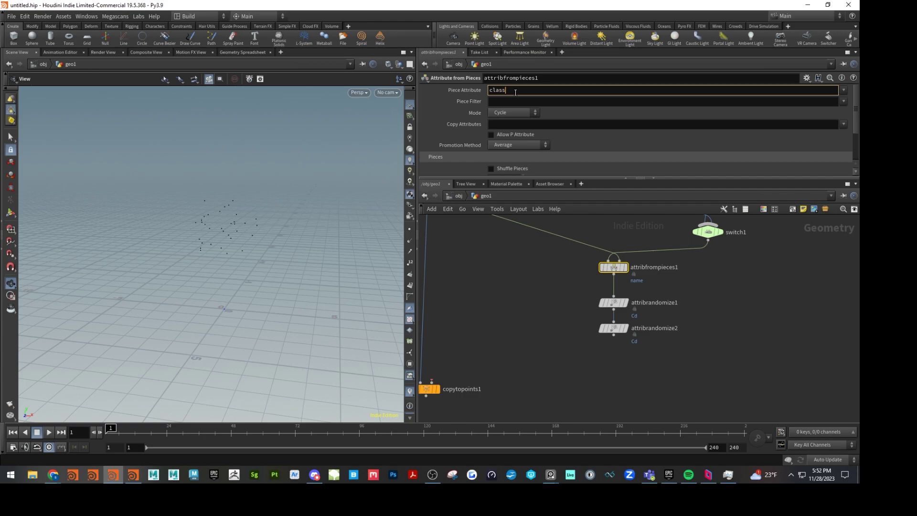
{"action": "key", "text": "Return"}
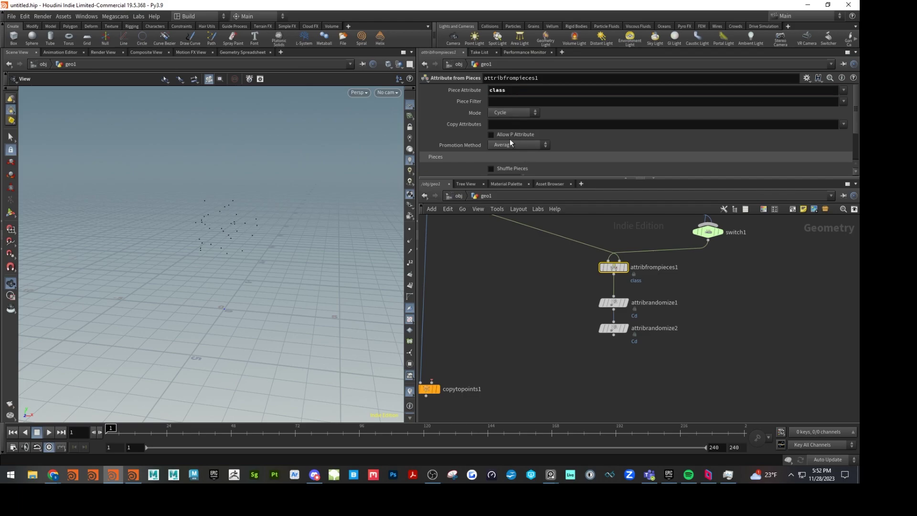
Step: Set the Attribute Name of the first Attribute Randomize node to v
{"action": "left_click", "coordinate": [133, 474]}
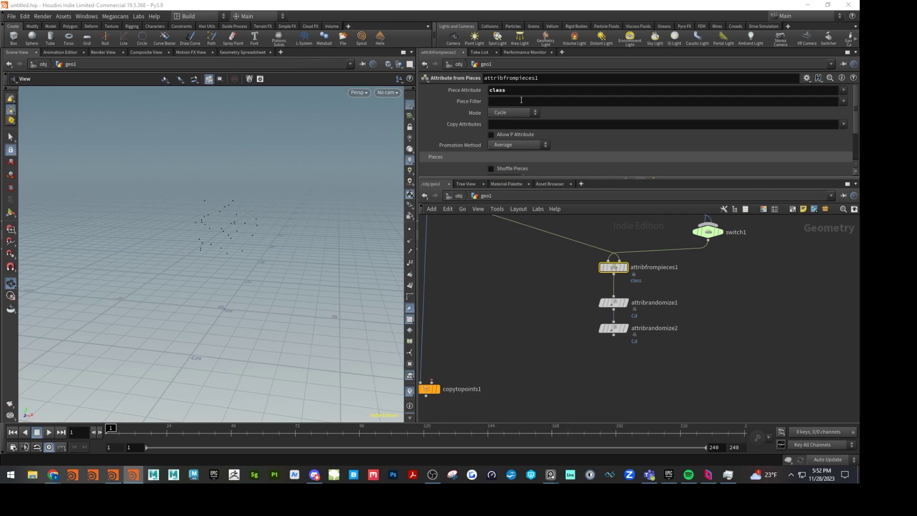
{"action": "scroll", "coordinate": [520, 155], "scroll_direction": "down", "scroll_amount": 1}
{"action": "scroll", "coordinate": [509, 158], "scroll_direction": "down", "scroll_amount": 2}
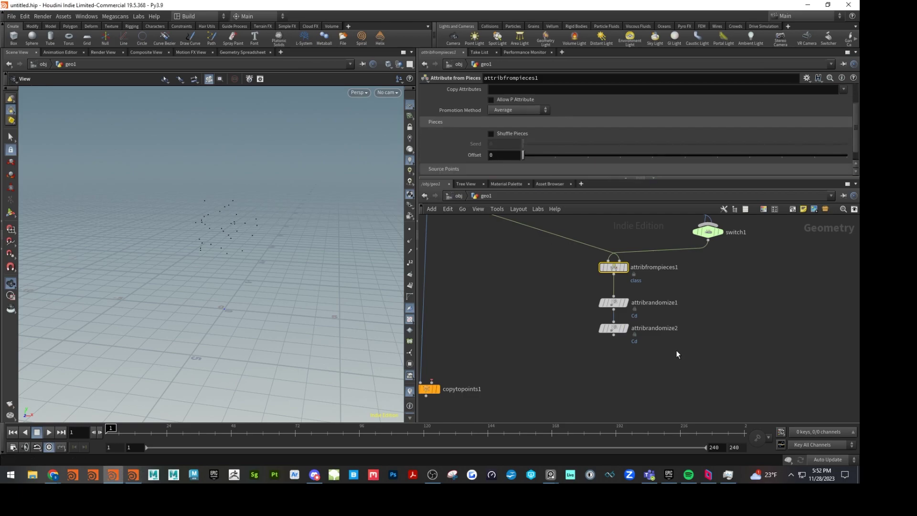
{"action": "left_click", "coordinate": [613, 302]}
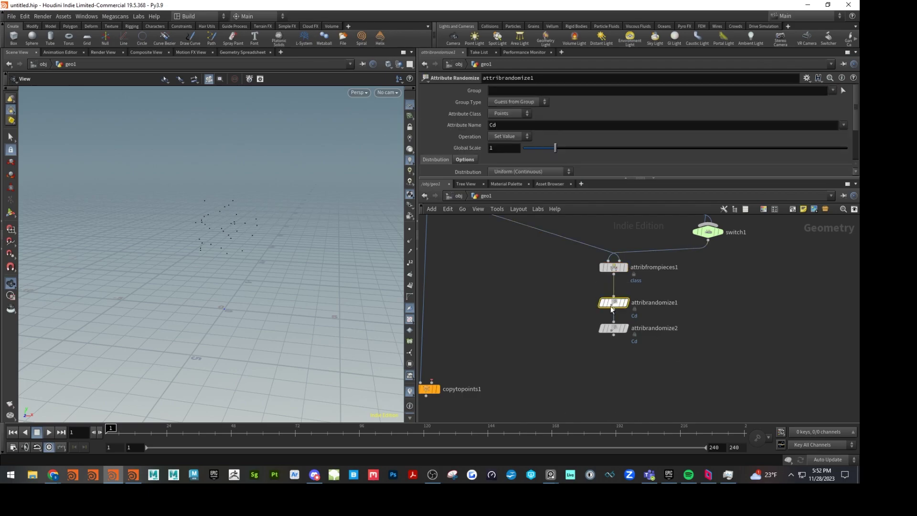
{"action": "left_click", "coordinate": [523, 125]}
{"action": "type", "text": "v"}
{"action": "key", "text": "Return"}
{"action": "scroll", "coordinate": [624, 138], "scroll_direction": "down", "scroll_amount": 1}
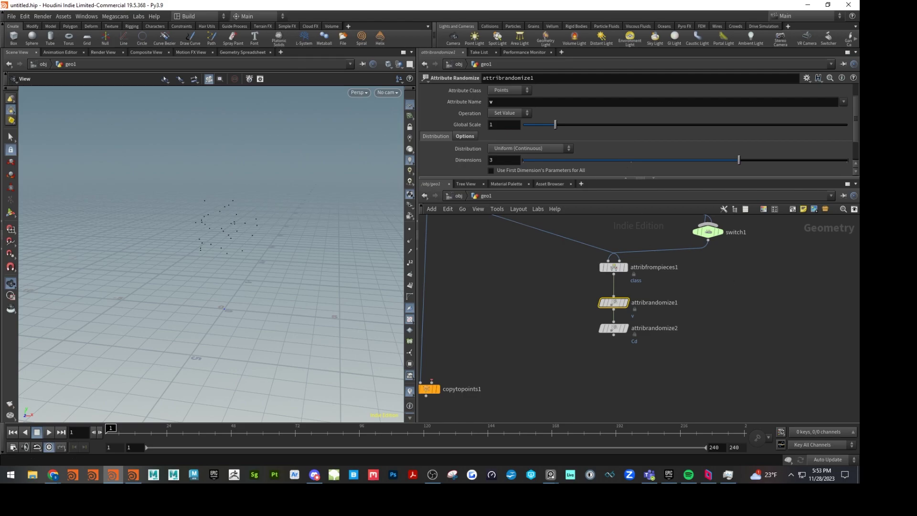
Step: Set the Attribute Name of the second Attribute Randomize node to pscale
{"action": "left_click", "coordinate": [133, 475]}
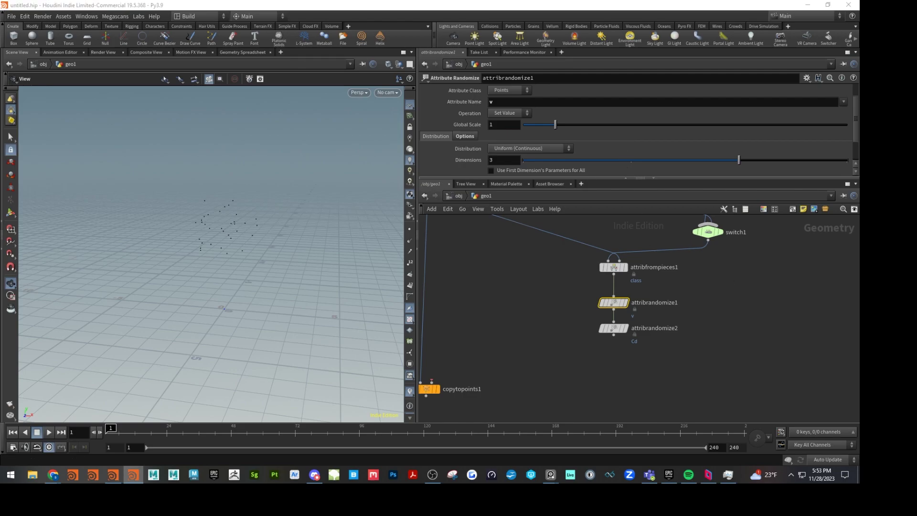
{"action": "left_click", "coordinate": [613, 328]}
{"action": "left_click", "coordinate": [511, 102]}
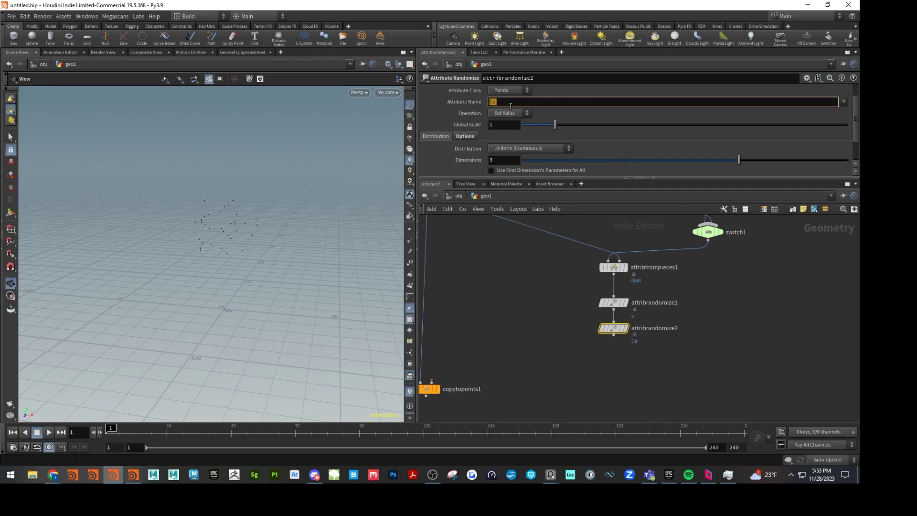
{"action": "type", "text": "pascale"}
{"action": "key", "text": "Return"}
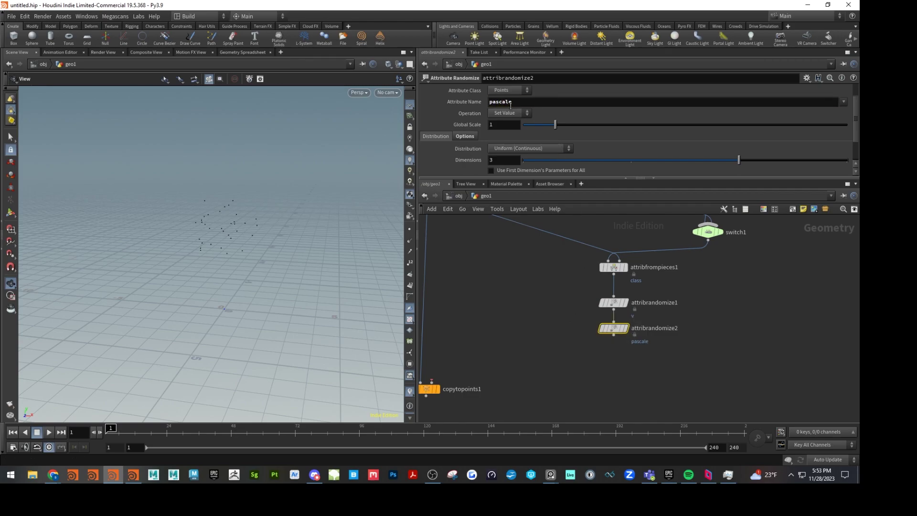
{"action": "left_click", "coordinate": [498, 104]}
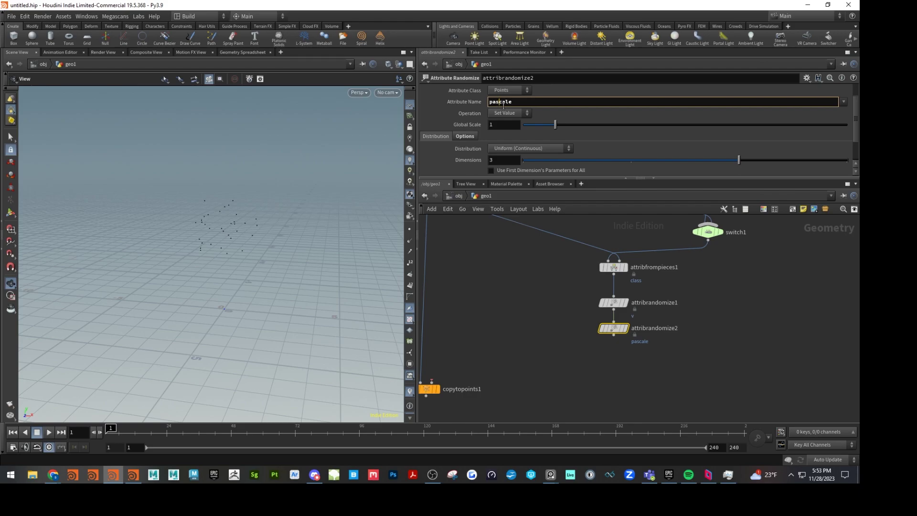
{"action": "key", "text": "BackSpace"}
{"action": "key", "text": "Return"}
{"action": "scroll", "coordinate": [612, 129], "scroll_direction": "down", "scroll_amount": 2}
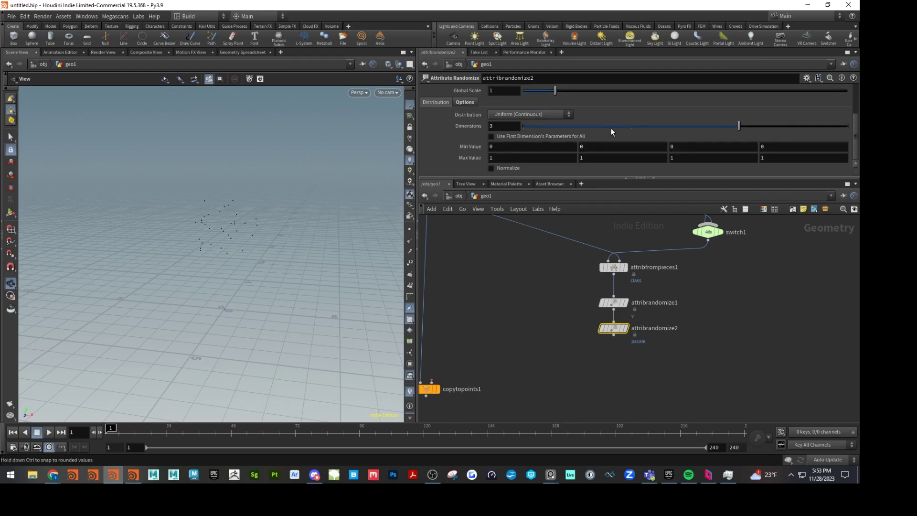
Step: Set the pscale randomization to 1 dimension with a minimum value of 1 and a maximum value of 2.5
{"action": "left_click_drag", "start_coordinate": [557, 125], "coordinate": [481, 174]}
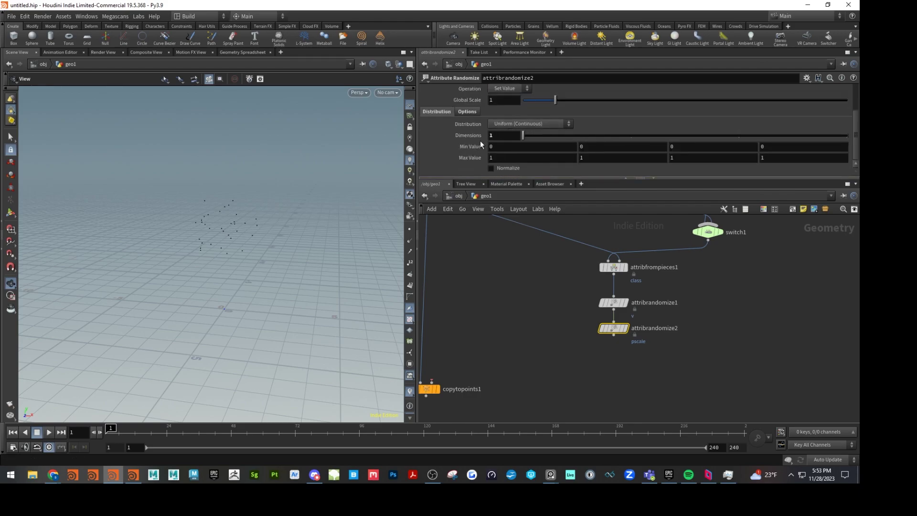
{"action": "left_click", "coordinate": [511, 148]}
{"action": "type", "text": "1"}
{"action": "left_click", "coordinate": [507, 157]}
{"action": "type", "text": "2.5"}
{"action": "key", "text": "Return"}
{"action": "left_click_drag", "start_coordinate": [511, 176], "coordinate": [516, 233]}
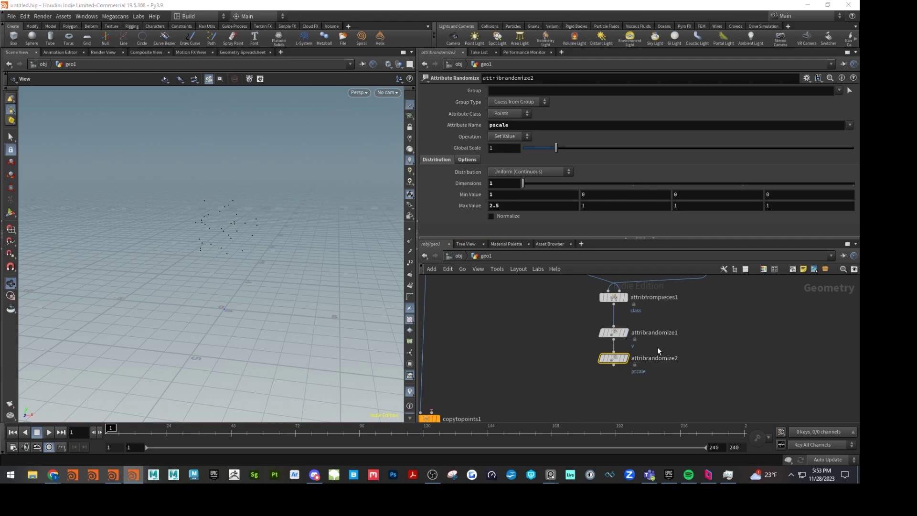
Step: Connect the second Attribute Randomize output to the second input of Copy to Points and display the Copy to Points result
{"action": "middle_click_drag", "start_coordinate": [670, 395], "coordinate": [736, 354]}
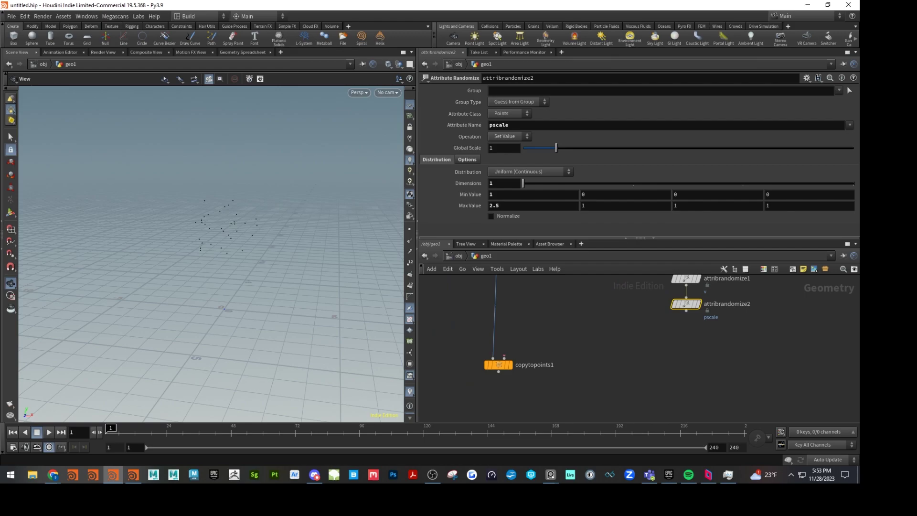
{"action": "left_click_drag", "start_coordinate": [686, 311], "coordinate": [499, 368]}
{"action": "key", "text": "f"}
{"action": "left_click_drag", "start_coordinate": [267, 274], "coordinate": [247, 334]}
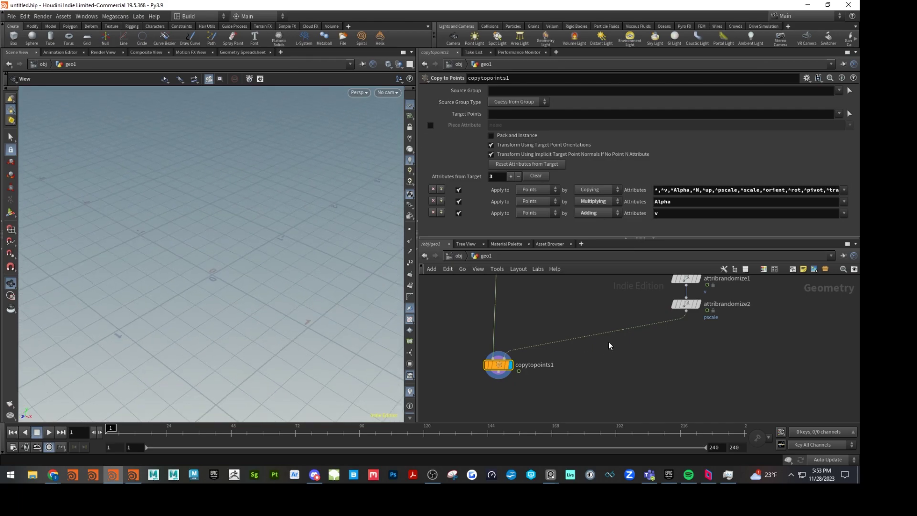
{"action": "middle_click_drag", "start_coordinate": [612, 342], "coordinate": [592, 334]}
{"action": "scroll", "coordinate": [614, 399], "scroll_direction": "down", "scroll_amount": 4}
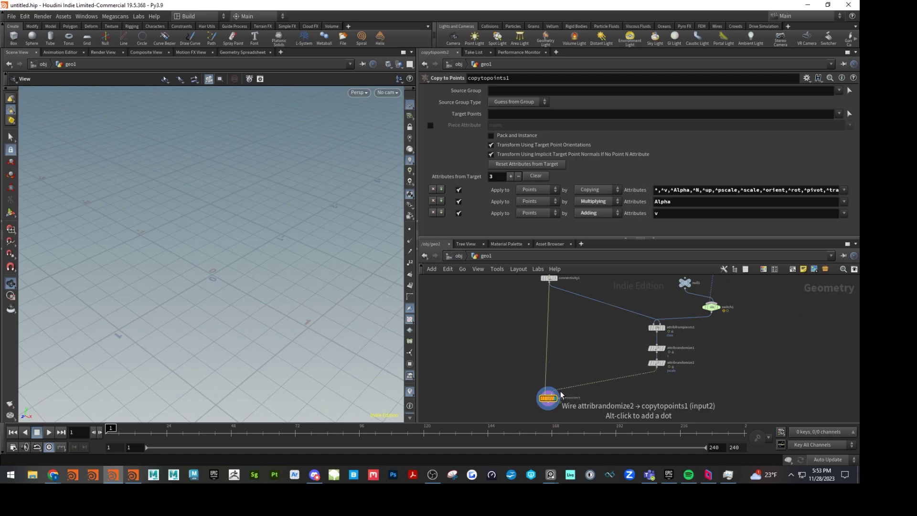
{"action": "mouse_move", "coordinate": [554, 388]}
{"action": "left_mouse_down"}
{"action": "mouse_move", "coordinate": [562, 372]}
{"action": "mouse_move", "coordinate": [557, 389]}
{"action": "mouse_move", "coordinate": [554, 373]}
{"action": "left_mouse_up"}
{"action": "scroll", "coordinate": [628, 383], "scroll_direction": "up", "scroll_amount": 3}
{"action": "middle_click_drag", "start_coordinate": [628, 383], "coordinate": [672, 376]}
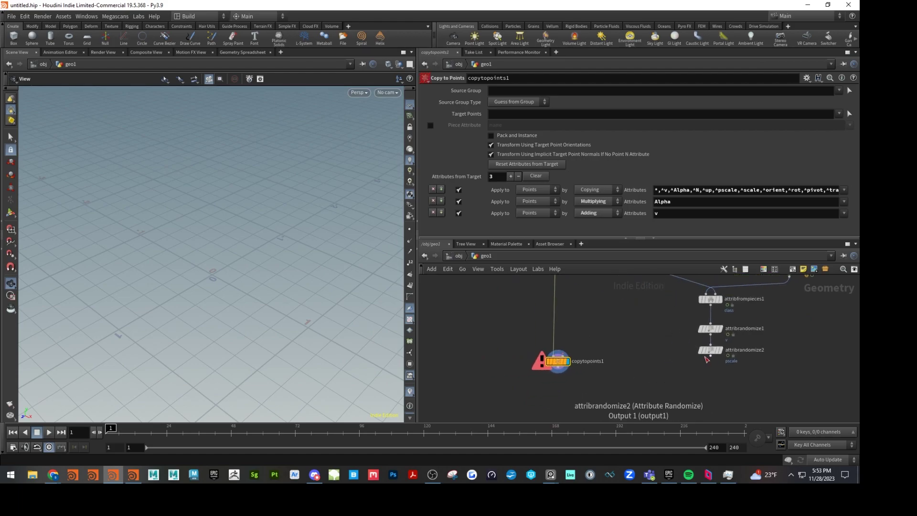
{"action": "left_click_drag", "start_coordinate": [710, 356], "coordinate": [556, 383]}
Step: Enable the Piece Attribute of the Copy to Points node and set it to class
{"action": "left_click", "coordinate": [430, 126]}
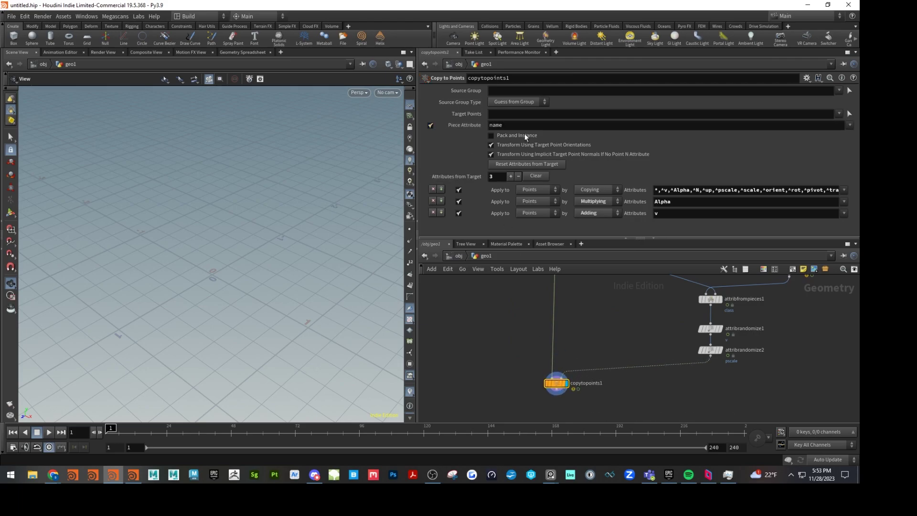
{"action": "double_click", "coordinate": [551, 129]}
{"action": "type", "text": "class"}
{"action": "key", "text": "Return"}
{"action": "middle_click_drag", "start_coordinate": [682, 388], "coordinate": [694, 325]}
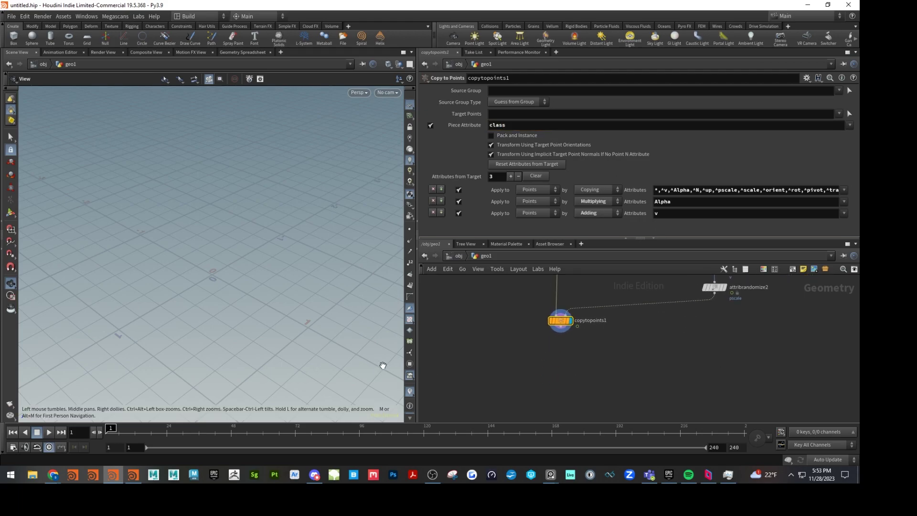
Step: Add a separate Sphere node in free space beside Copy to Points and display it
{"action": "left_click", "coordinate": [133, 474]}
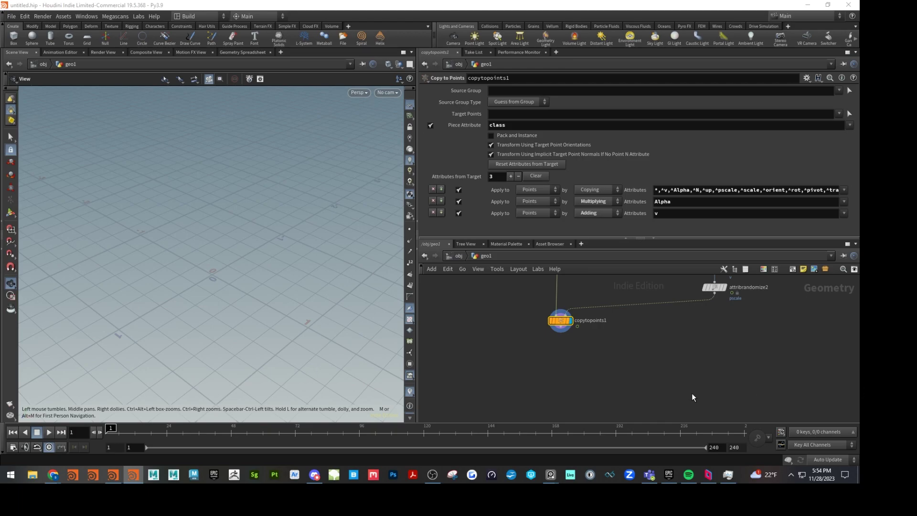
{"action": "scroll", "coordinate": [666, 374], "scroll_direction": "down", "scroll_amount": 3}
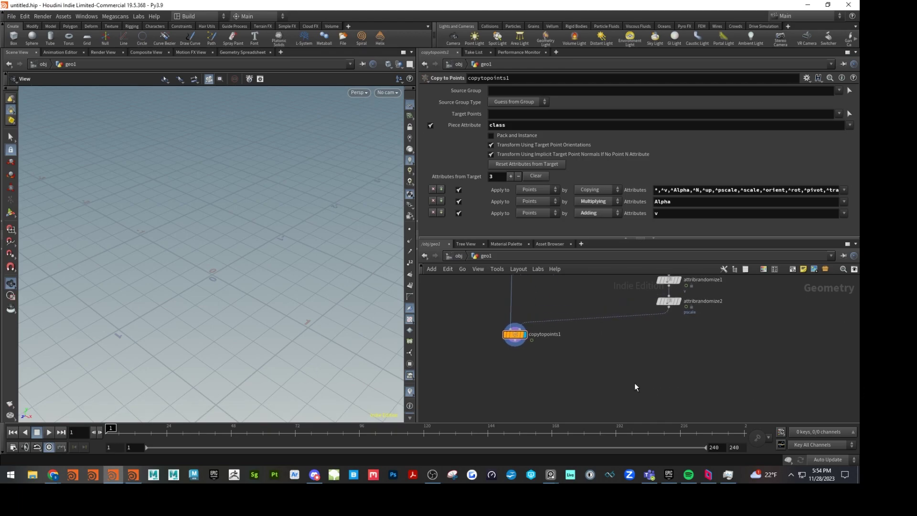
{"action": "mouse_move", "coordinate": [644, 386]}
{"action": "middle_mouse_down"}
{"action": "mouse_move", "coordinate": [651, 346]}
{"action": "mouse_move", "coordinate": [661, 348]}
{"action": "mouse_move", "coordinate": [648, 373]}
{"action": "middle_mouse_up"}
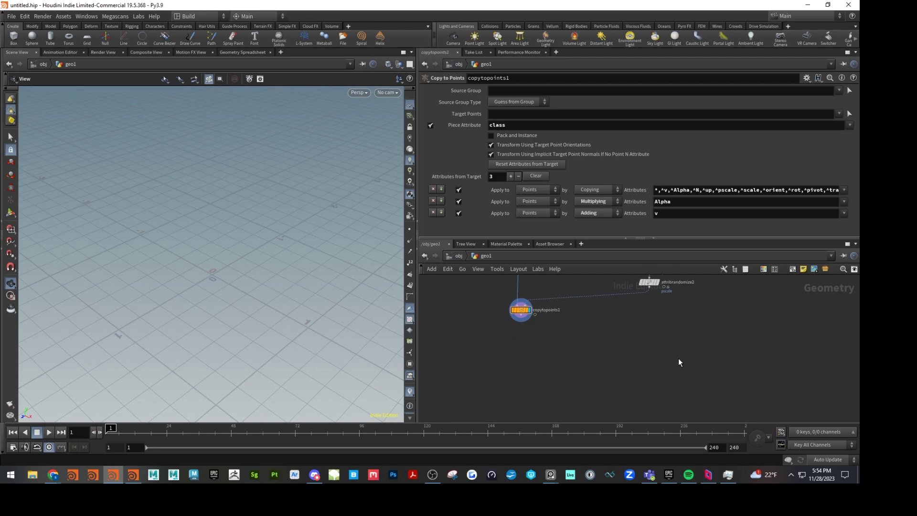
{"action": "key", "text": "Tab"}
{"action": "type", "text": "sph"}
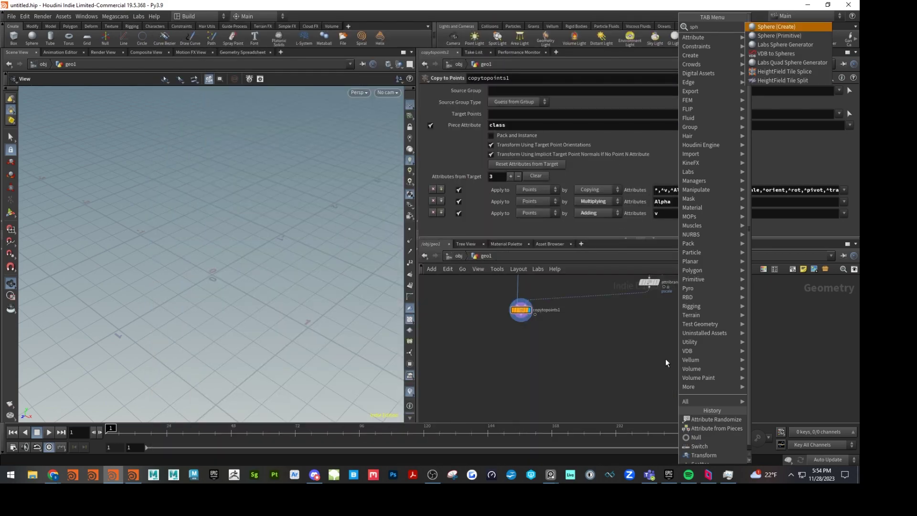
{"action": "left_click", "coordinate": [778, 28]}
{"action": "left_click", "coordinate": [687, 325]}
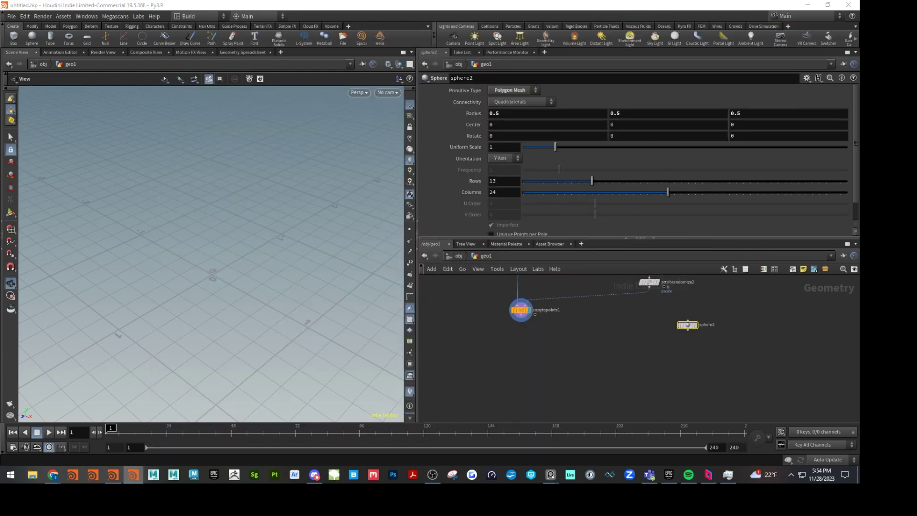
{"action": "left_click", "coordinate": [695, 325]}
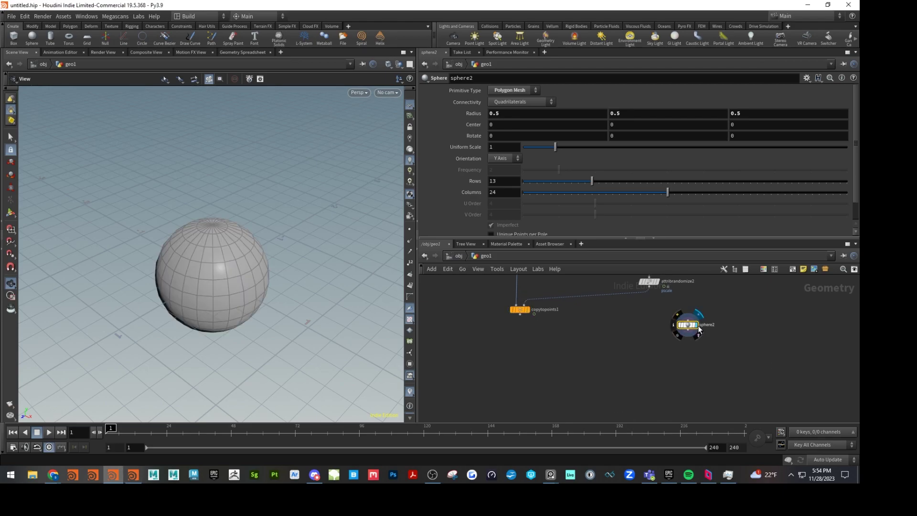
Step: Add a Clip node fed by the new sphere, display it and keep the Primitives Below the Plane
{"action": "key", "text": "Tab"}
{"action": "type", "text": "cli"}
{"action": "key", "text": "Return"}
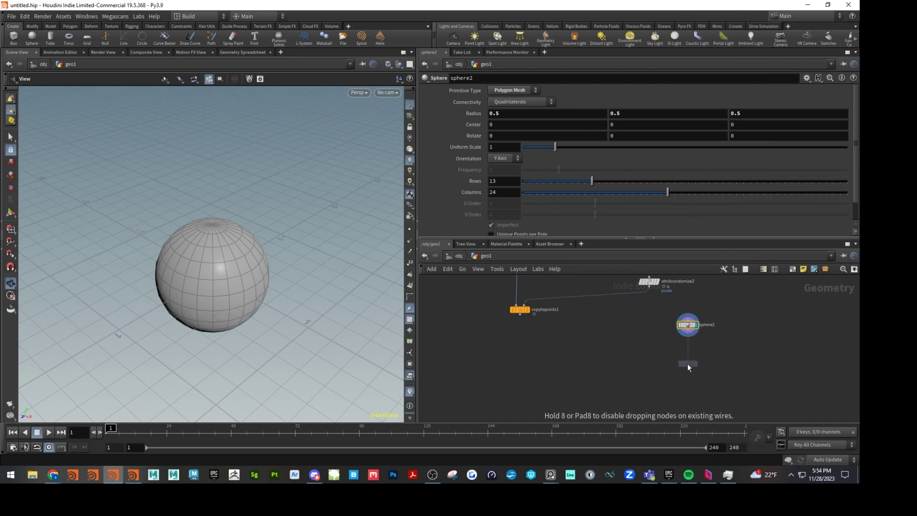
{"action": "left_click", "coordinate": [686, 364]}
{"action": "left_click_drag", "start_coordinate": [688, 329], "coordinate": [688, 358]}
{"action": "left_click", "coordinate": [698, 363]}
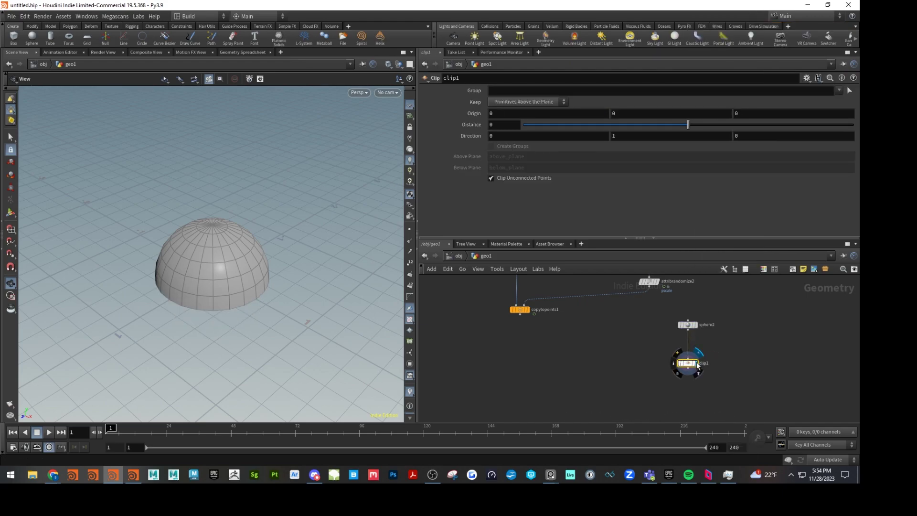
{"action": "left_click", "coordinate": [521, 102]}
{"action": "left_click", "coordinate": [514, 115]}
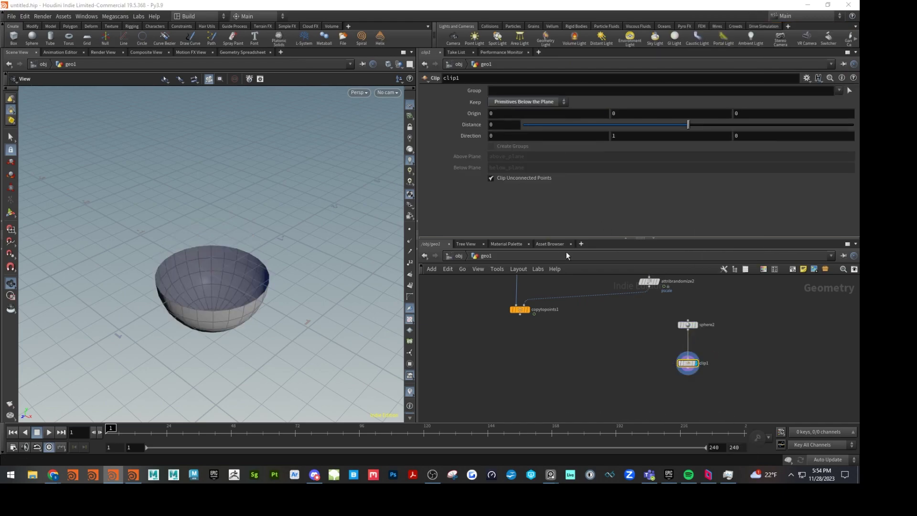
Step: Add a PolyExtrude node below the Clip node and connect the Clip output to it
{"action": "key", "text": "Tab"}
{"action": "type", "text": "ex"}
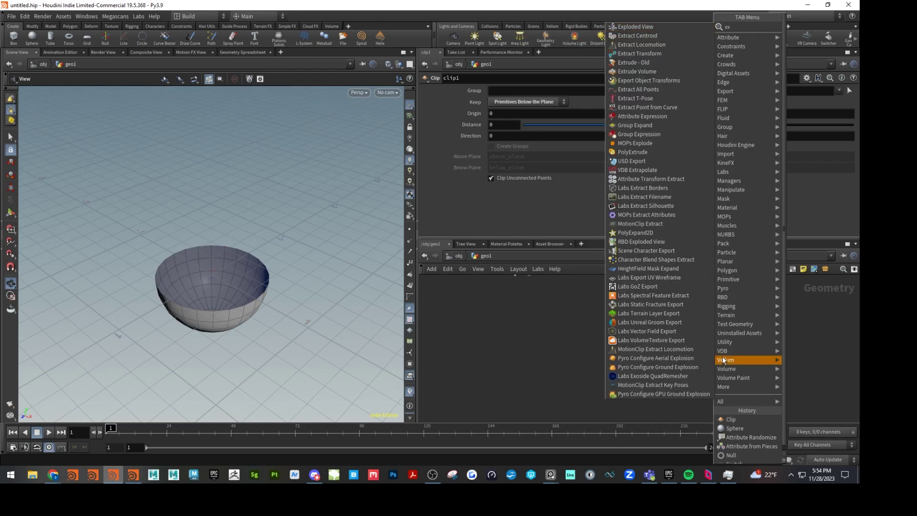
{"action": "left_click", "coordinate": [635, 152]}
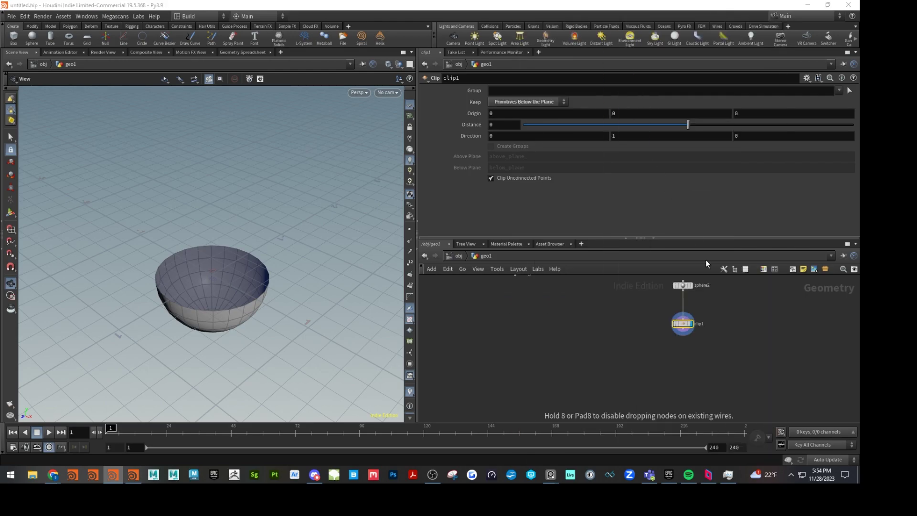
{"action": "left_click", "coordinate": [690, 362]}
{"action": "left_click_drag", "start_coordinate": [683, 329], "coordinate": [680, 367]}
Step: Give the bowl a thin wall with a small PolyExtrude distance and enable Output Back
{"action": "mouse_move", "coordinate": [687, 150]}
{"action": "left_mouse_down"}
{"action": "mouse_move", "coordinate": [712, 149]}
{"action": "mouse_move", "coordinate": [693, 137]}
{"action": "left_mouse_up"}
{"action": "middle_click", "coordinate": [704, 147], "text": "ctrl"}
{"action": "scroll", "coordinate": [526, 191], "scroll_direction": "down", "scroll_amount": 2}
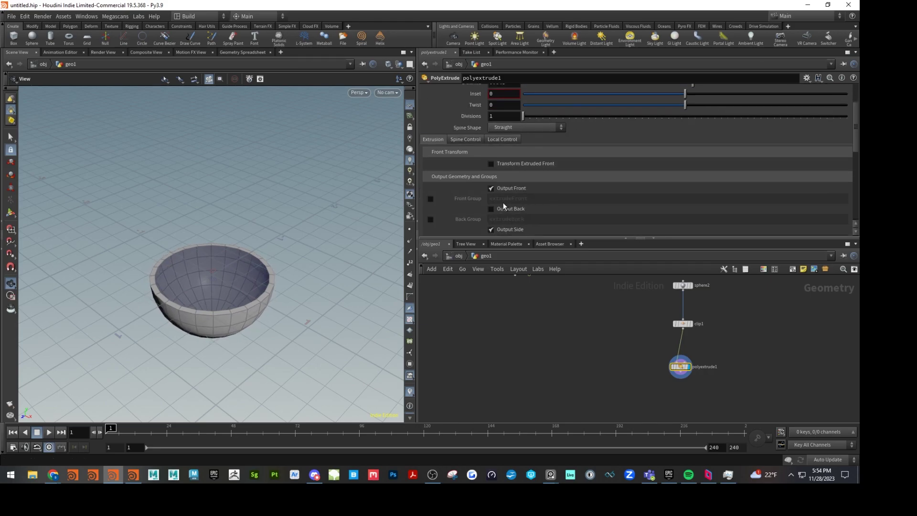
{"action": "left_click_drag", "start_coordinate": [284, 293], "coordinate": [237, 258]}
{"action": "scroll", "coordinate": [237, 258], "scroll_direction": "up", "scroll_amount": 3}
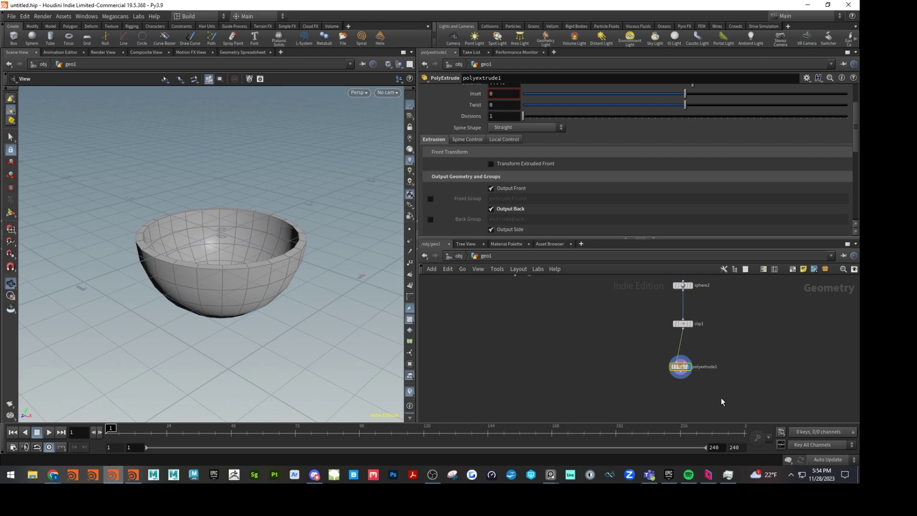
Step: Add a Remesh node below PolyExtrude, connect the PolyExtrude output to its first input and display it
{"action": "key", "text": "Tab"}
{"action": "type", "text": "rem"}
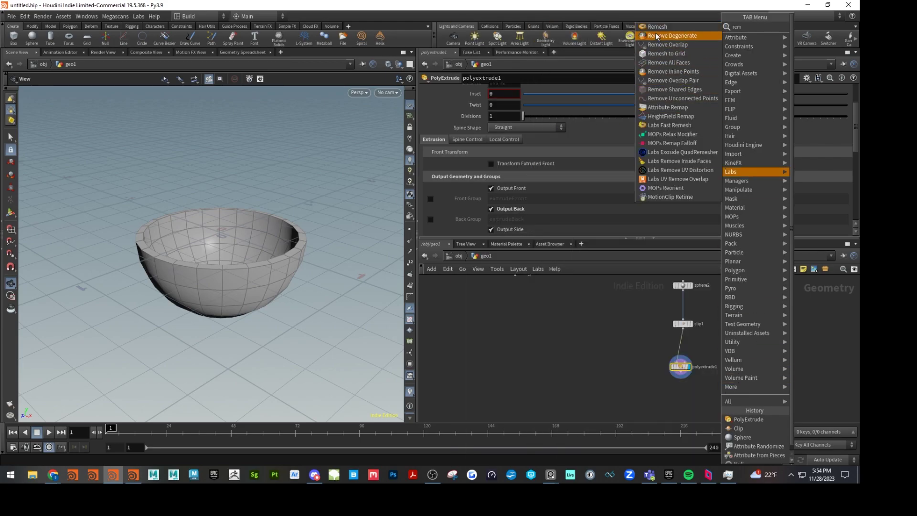
{"action": "left_click", "coordinate": [658, 27]}
{"action": "left_click", "coordinate": [682, 382]}
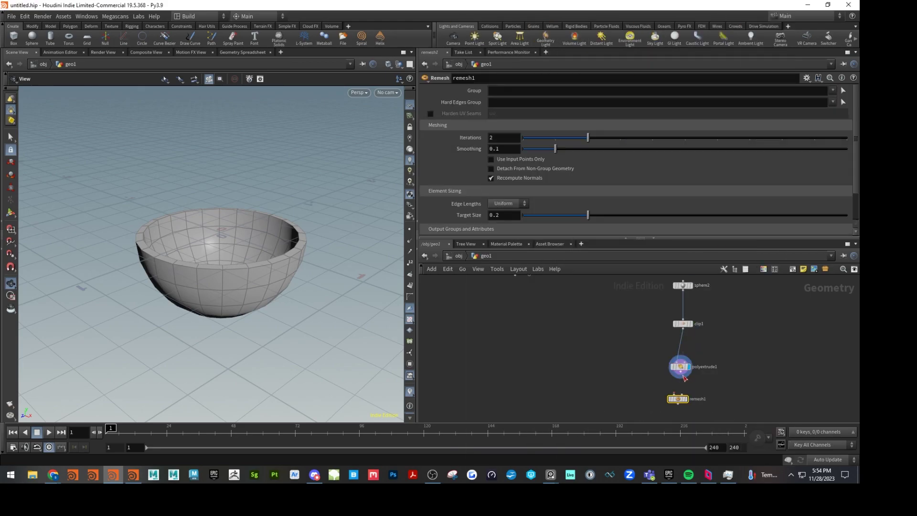
{"action": "left_click", "coordinate": [683, 378]}
{"action": "left_click", "coordinate": [677, 394]}
{"action": "left_click_drag", "start_coordinate": [684, 370], "coordinate": [683, 349]}
{"action": "left_click_drag", "start_coordinate": [678, 399], "coordinate": [682, 383]}
{"action": "left_click", "coordinate": [690, 382]}
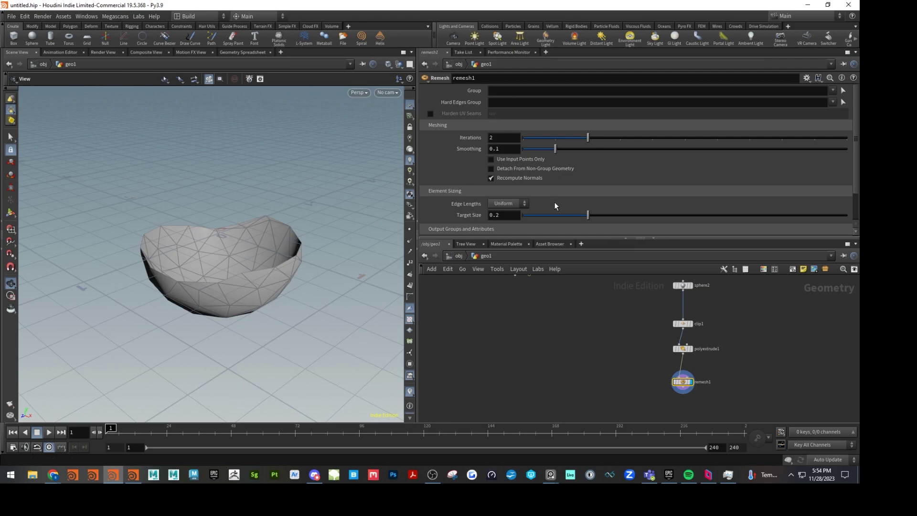
Step: Set the Remesh Target Size to 0.041 and move the node off to the side below PolyExtrude
{"action": "left_click", "coordinate": [537, 216]}
{"action": "left_click_drag", "start_coordinate": [538, 222], "coordinate": [537, 225]}
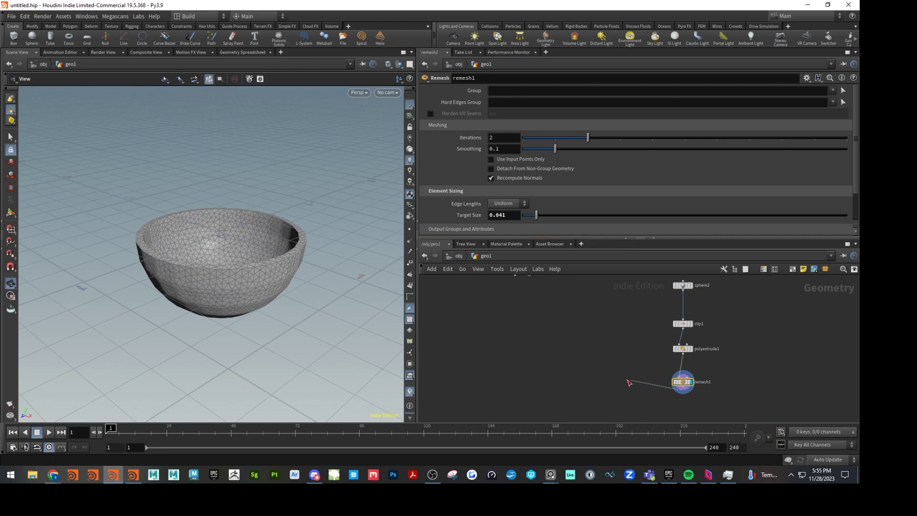
{"action": "left_click_drag", "start_coordinate": [680, 389], "coordinate": [639, 381]}
{"action": "left_click_drag", "start_coordinate": [689, 238], "coordinate": [689, 176]}
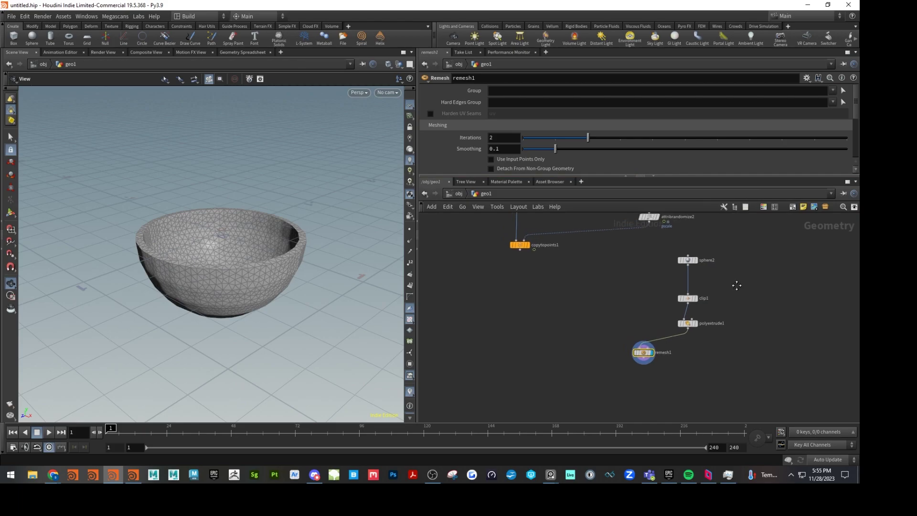
Step: Add a Group node below Remesh, connect the Remesh output to it and display it
{"action": "middle_click_drag", "start_coordinate": [741, 287], "coordinate": [774, 296]}
{"action": "left_click", "coordinate": [133, 474]}
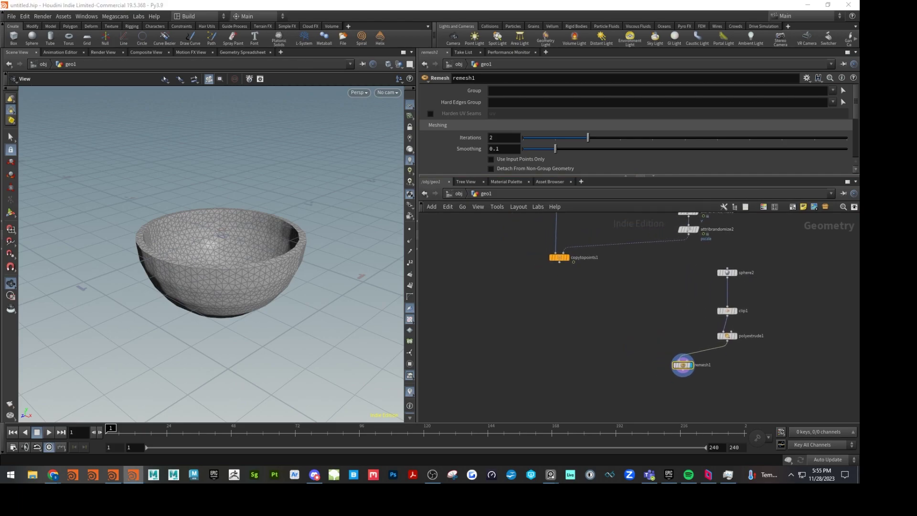
{"action": "key", "text": "Tab"}
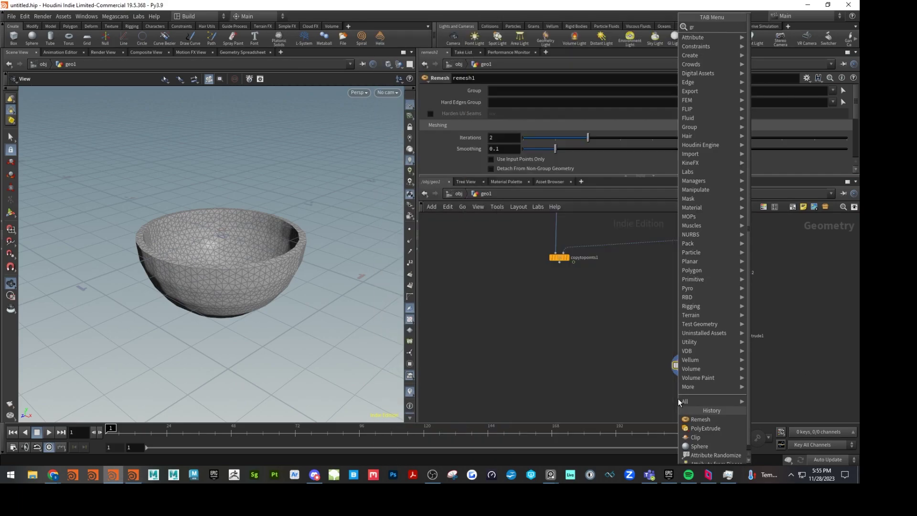
{"action": "type", "text": "gr"}
{"action": "key", "text": "Escape"}
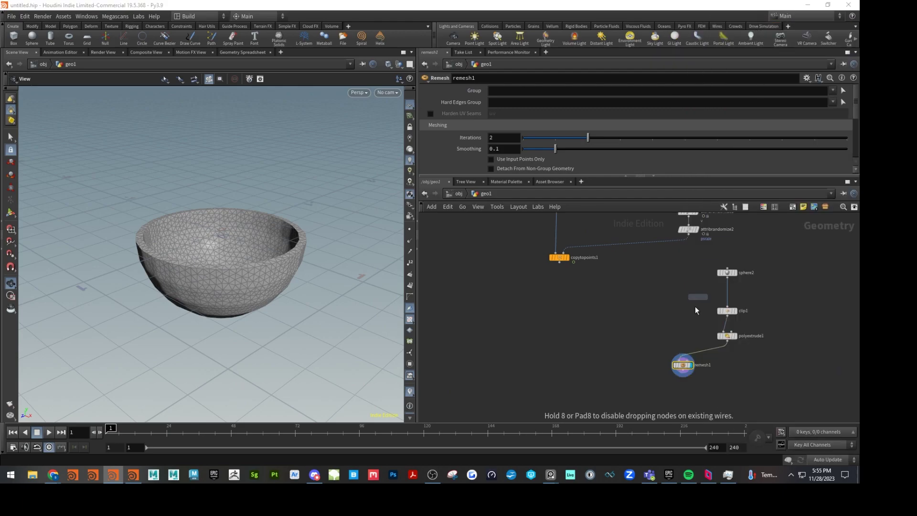
{"action": "left_click", "coordinate": [684, 394]}
{"action": "left_click", "coordinate": [686, 354]}
{"action": "left_click", "coordinate": [686, 357]}
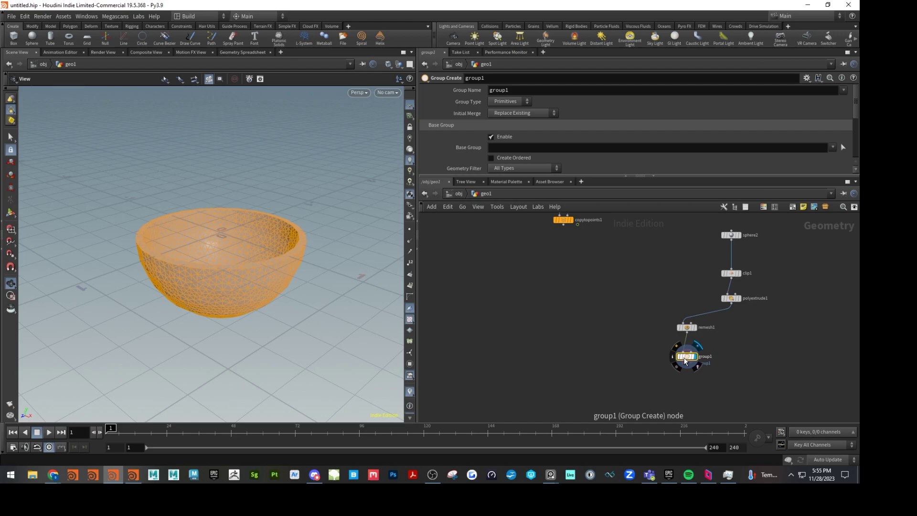
{"action": "left_click_drag", "start_coordinate": [686, 358], "coordinate": [685, 354]}
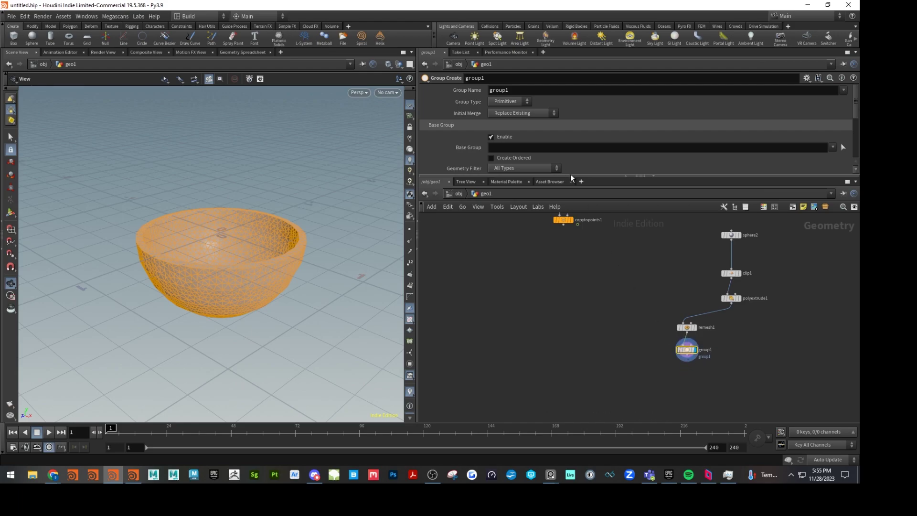
Step: Name the group target and set its Group Type to Points
{"action": "left_click_drag", "start_coordinate": [572, 177], "coordinate": [571, 215]}
{"action": "double_click", "coordinate": [521, 91]}
{"action": "type", "text": "target"}
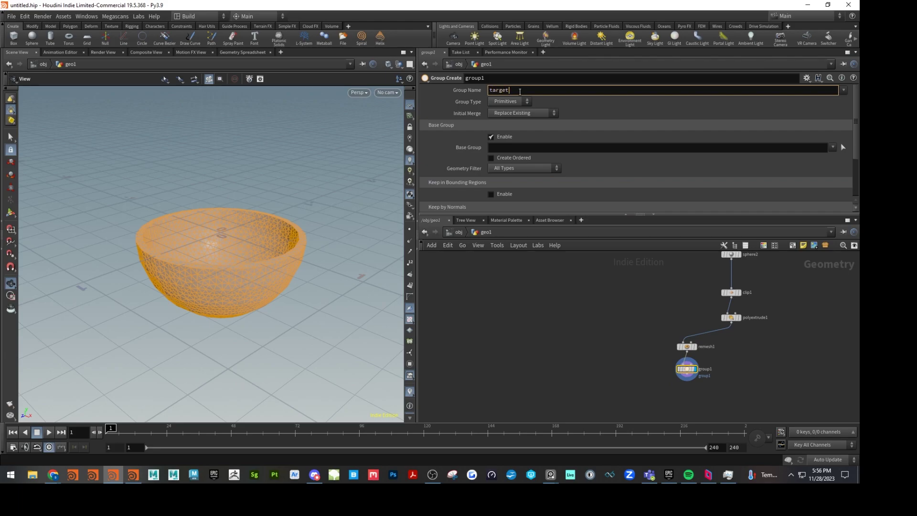
{"action": "key", "text": "Return"}
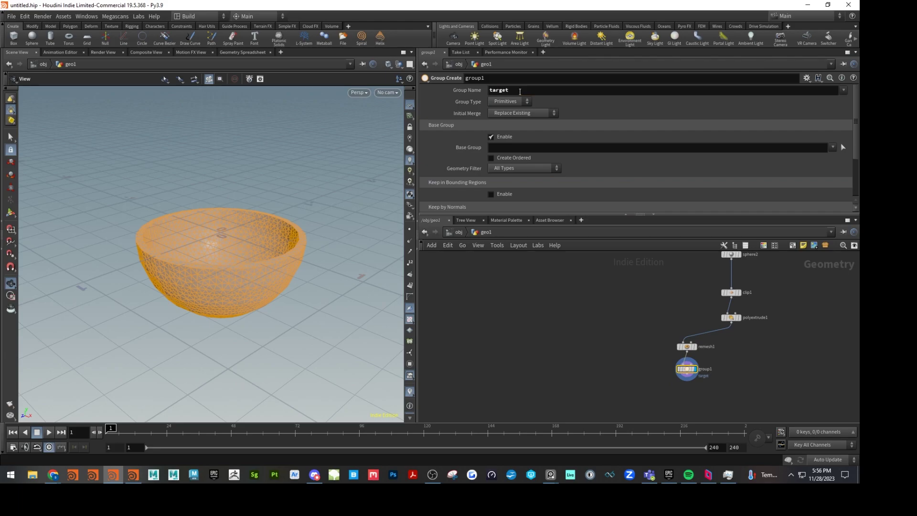
{"action": "left_click", "coordinate": [510, 102]}
{"action": "left_click", "coordinate": [504, 109]}
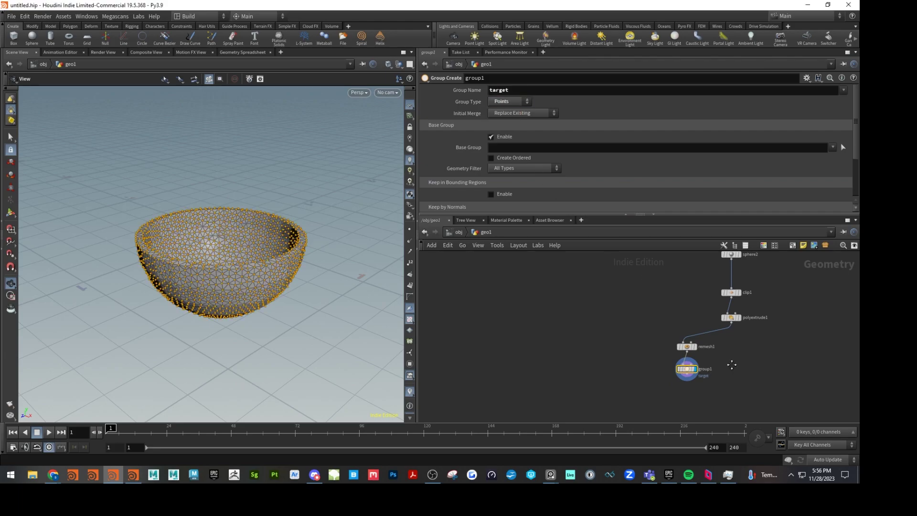
{"action": "middle_click_drag", "start_coordinate": [733, 367], "coordinate": [759, 370]}
{"action": "left_click_drag", "start_coordinate": [323, 209], "coordinate": [287, 267]}
{"action": "right_click_drag", "start_coordinate": [203, 273], "coordinate": [348, 299]}
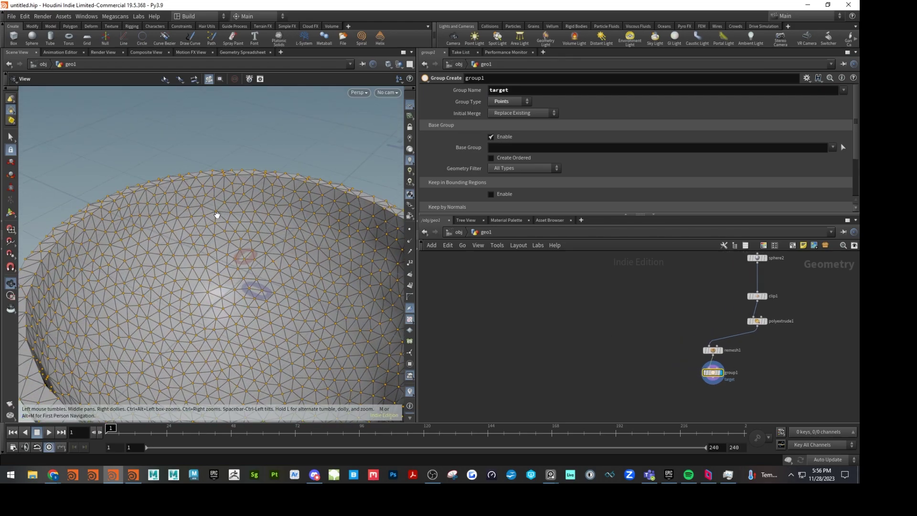
{"action": "scroll", "coordinate": [205, 218], "scroll_direction": "down", "scroll_amount": 5}
{"action": "left_click_drag", "start_coordinate": [375, 142], "coordinate": [334, 230]}
Step: Add a Grid node in the empty space beside the bowl's node chain
{"action": "middle_click_drag", "start_coordinate": [700, 303], "coordinate": [702, 353]}
{"action": "key", "text": "Tab"}
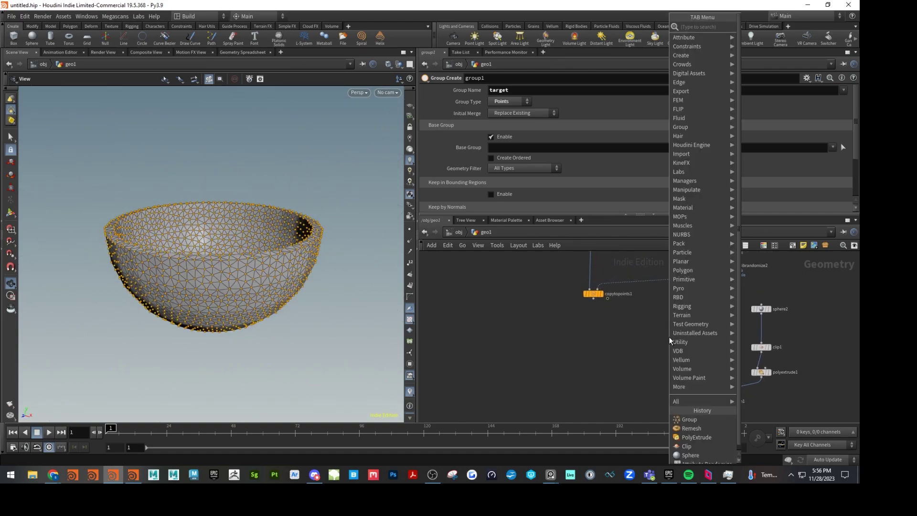
{"action": "type", "text": "gr"}
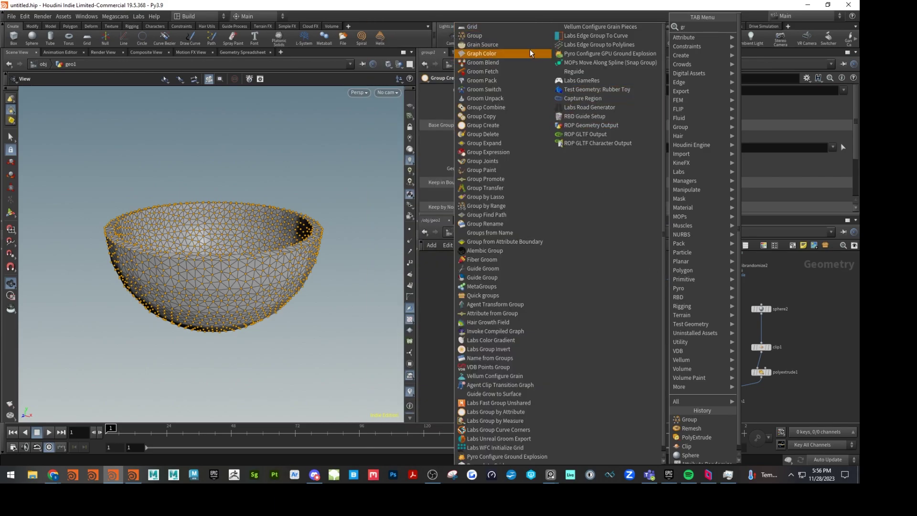
{"action": "left_click", "coordinate": [512, 27]}
{"action": "left_click", "coordinate": [683, 323]}
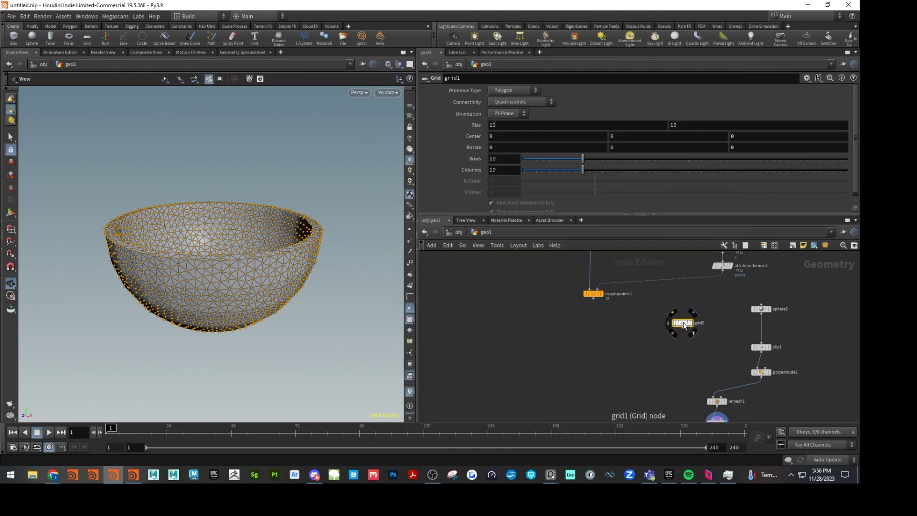
{"action": "mouse_move", "coordinate": [690, 323]}
{"action": "left_mouse_down"}
{"action": "mouse_move", "coordinate": [707, 331]}
{"action": "mouse_move", "coordinate": [667, 315]}
{"action": "mouse_move", "coordinate": [679, 345]}
{"action": "mouse_move", "coordinate": [682, 336]}
{"action": "left_mouse_up"}
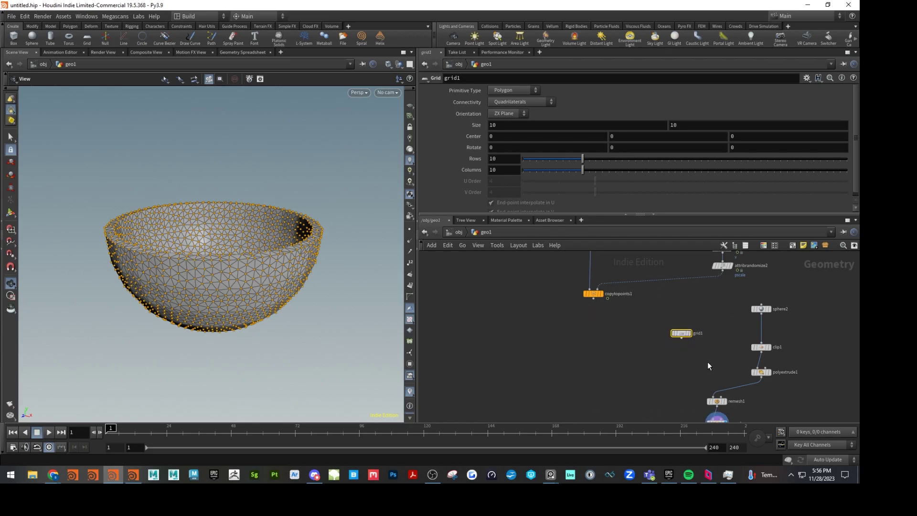
Step: Align and compact the Clip, PolyExtrude, Remesh and Group nodes into a straight column under the bowl's Sphere node
{"action": "middle_click_drag", "start_coordinate": [707, 362], "coordinate": [697, 321]}
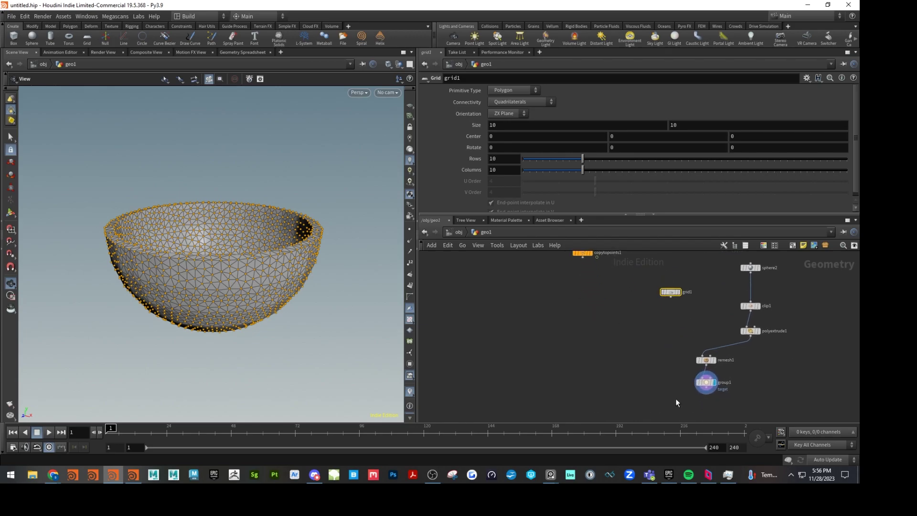
{"action": "left_click_drag", "start_coordinate": [688, 351], "coordinate": [726, 396]}
{"action": "key", "text": "l"}
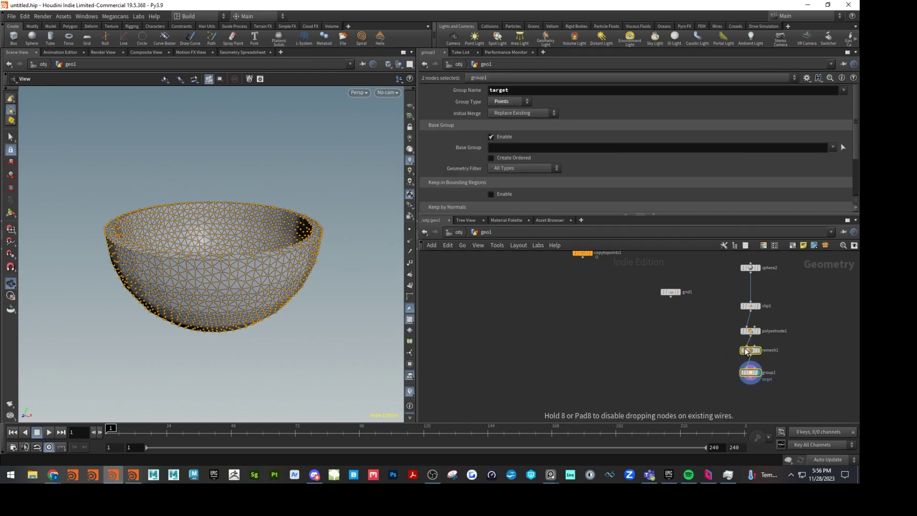
{"action": "left_click_drag", "start_coordinate": [789, 378], "coordinate": [734, 327]}
{"action": "key", "text": "l"}
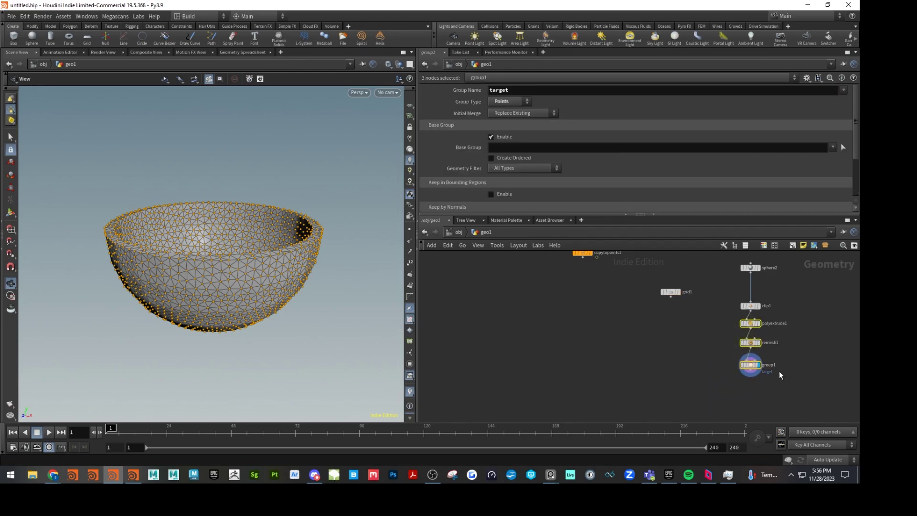
{"action": "left_click_drag", "start_coordinate": [778, 373], "coordinate": [737, 310]}
{"action": "key", "text": "l"}
{"action": "left_click", "coordinate": [781, 336]}
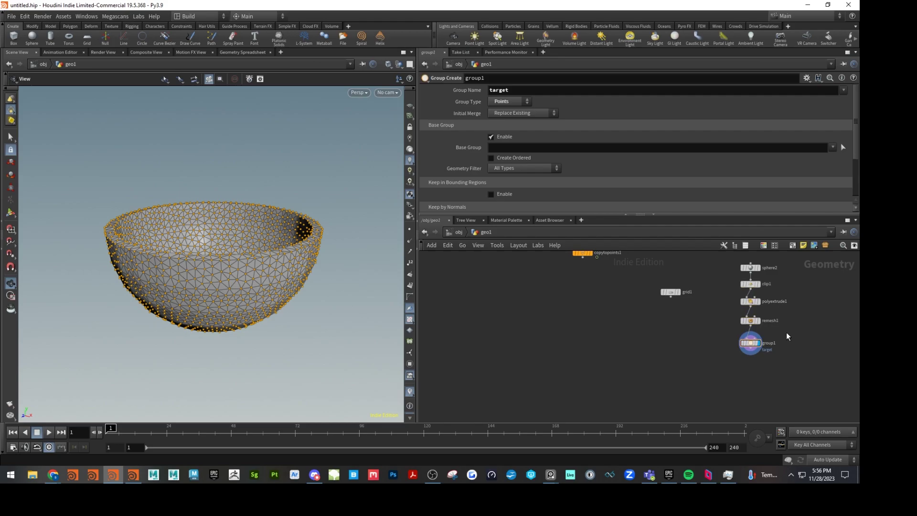
Step: Add a Merge node below, connect the target Group and the Grid to it, and display the merged result
{"action": "key", "text": "Tab"}
{"action": "type", "text": "merg"}
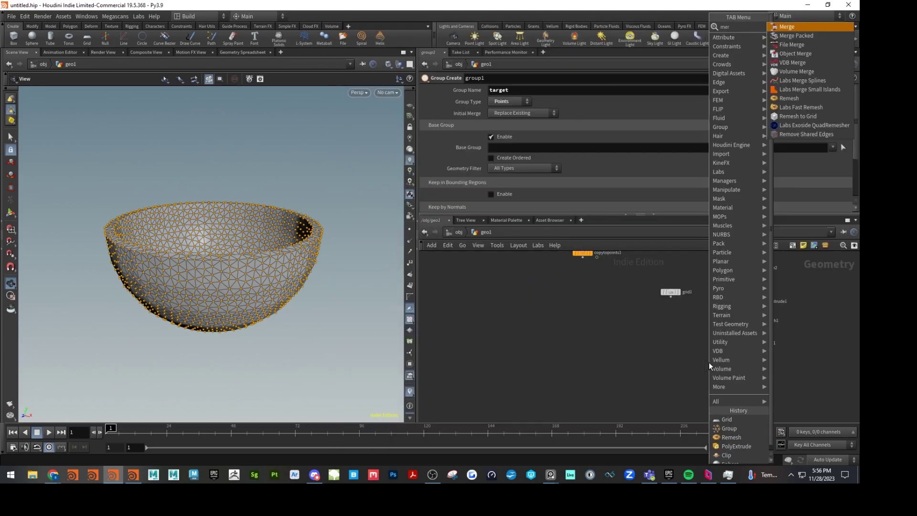
{"action": "left_click", "coordinate": [788, 27]}
{"action": "left_click", "coordinate": [717, 373]}
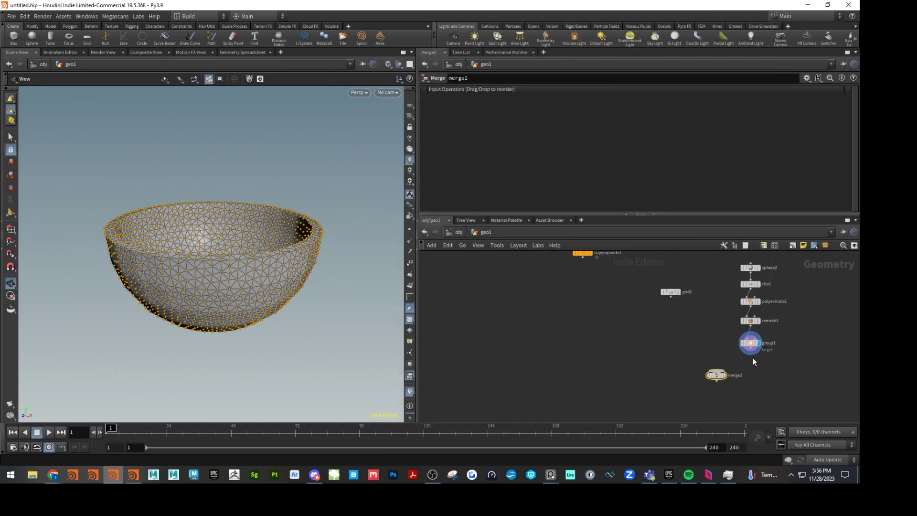
{"action": "left_click_drag", "start_coordinate": [752, 354], "coordinate": [717, 371]}
{"action": "left_click_drag", "start_coordinate": [688, 323], "coordinate": [716, 370]}
{"action": "left_click_drag", "start_coordinate": [671, 292], "coordinate": [684, 342]}
{"action": "left_click", "coordinate": [727, 379]}
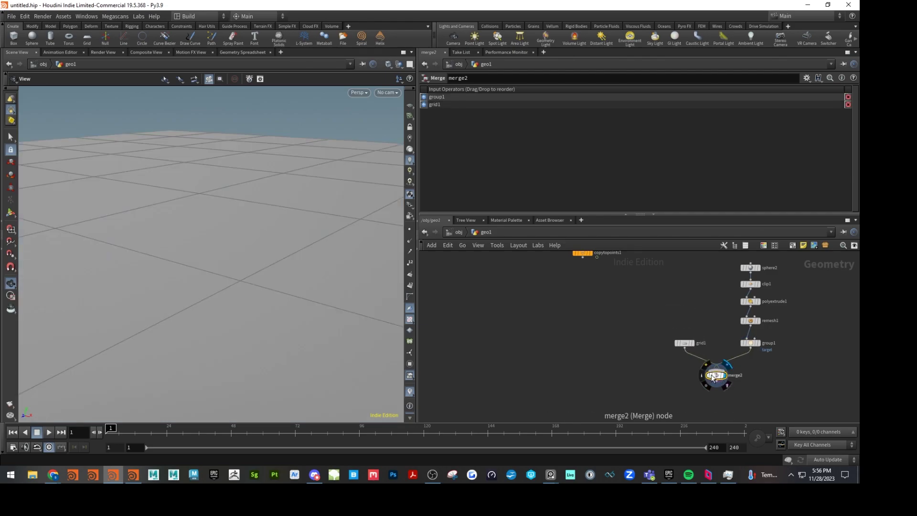
{"action": "left_click_drag", "start_coordinate": [293, 277], "coordinate": [268, 258]}
{"action": "scroll", "coordinate": [253, 261], "scroll_direction": "down", "scroll_amount": 5}
Step: Insert a Match Size node on the wire between the bowl's Sphere and Clip nodes
{"action": "middle_click_drag", "start_coordinate": [674, 288], "coordinate": [640, 316]}
{"action": "left_click_drag", "start_coordinate": [716, 295], "coordinate": [715, 280]}
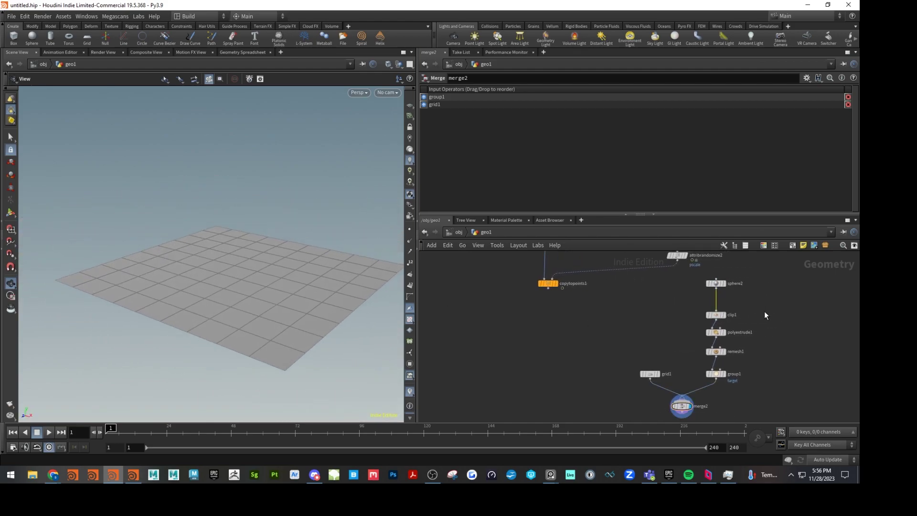
{"action": "key", "text": "Tab"}
{"action": "type", "text": "mat"}
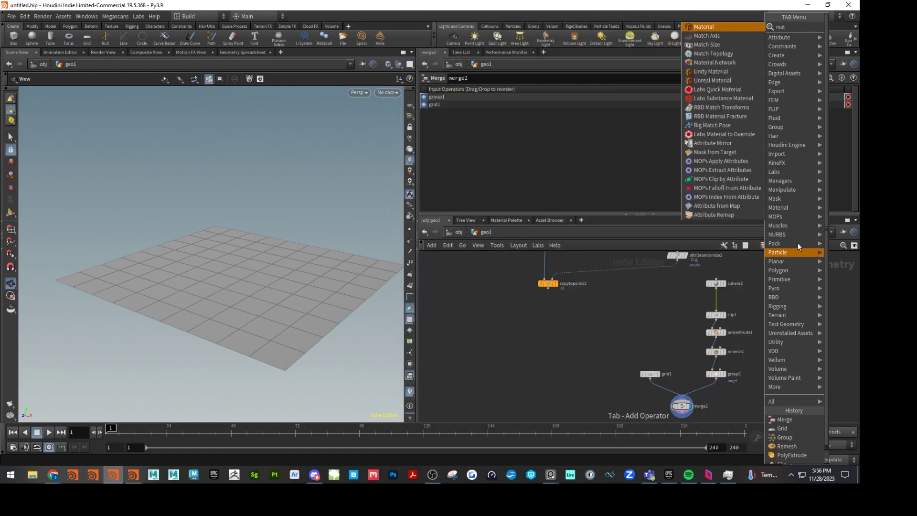
{"action": "left_click", "coordinate": [711, 45]}
{"action": "left_click", "coordinate": [720, 300]}
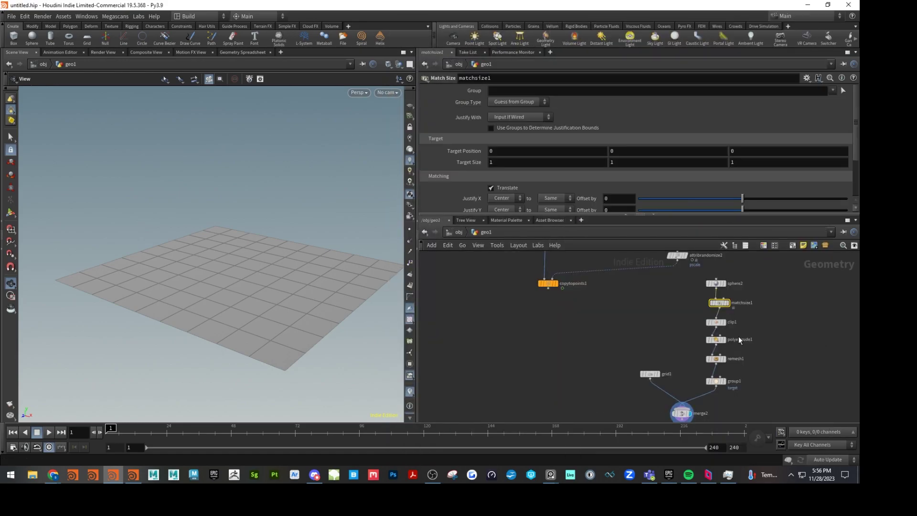
Step: Display the target Group node and set the Match Size node's Justify Y to Min
{"action": "left_click", "coordinate": [724, 381]}
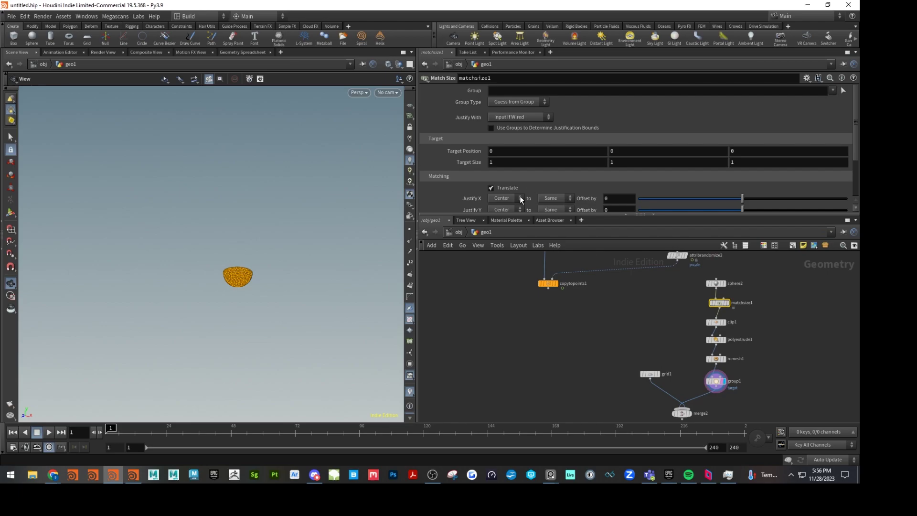
{"action": "left_click", "coordinate": [502, 209]}
{"action": "left_click", "coordinate": [497, 228]}
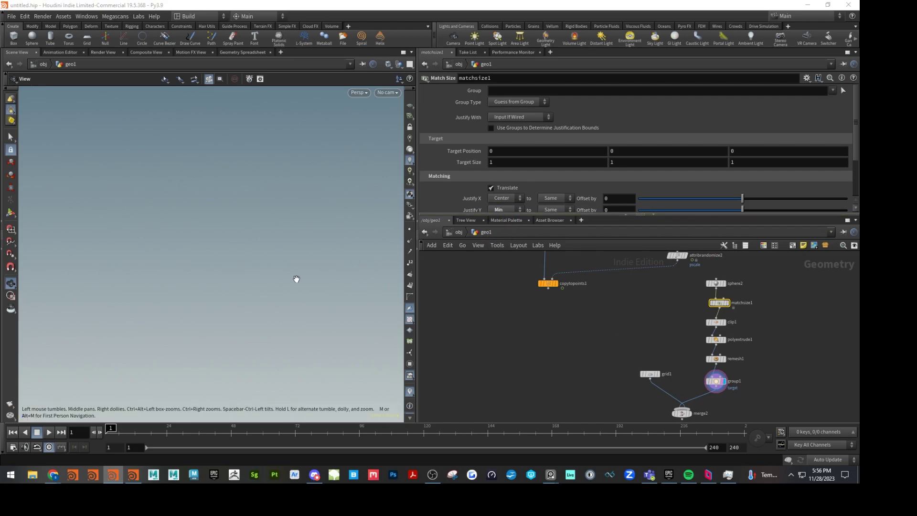
Step: Display the Group, Remesh and Match Size outputs in turn, framing each to examine where the bowl geometry disappears
{"action": "key", "text": "f"}
{"action": "left_click", "coordinate": [715, 381]}
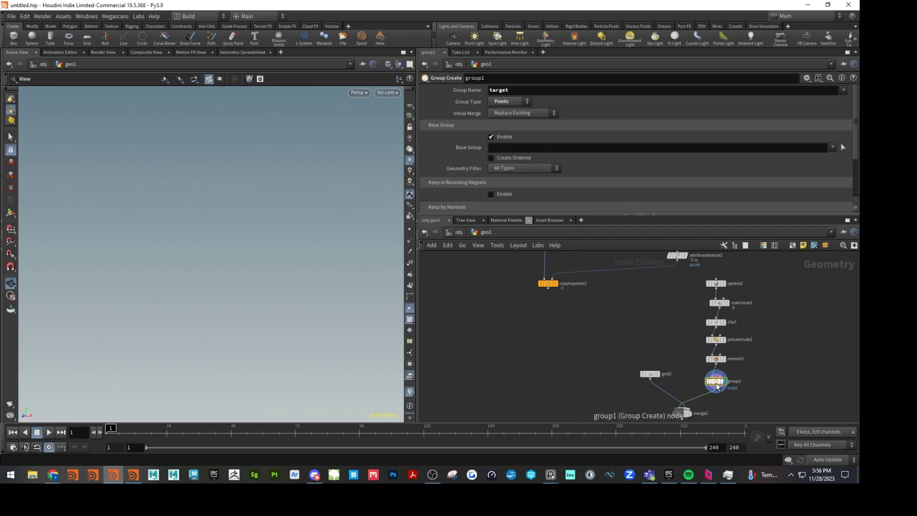
{"action": "key", "text": "f"}
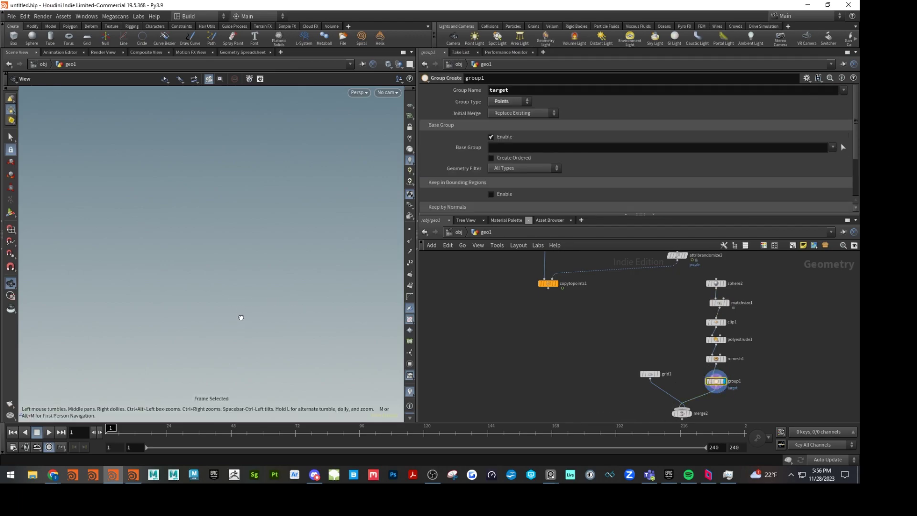
{"action": "left_click", "coordinate": [717, 359]}
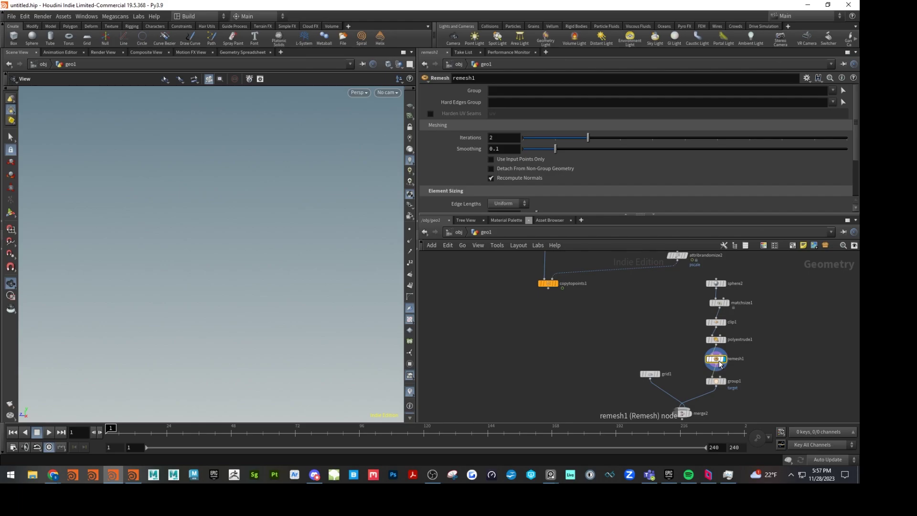
{"action": "key", "text": "f"}
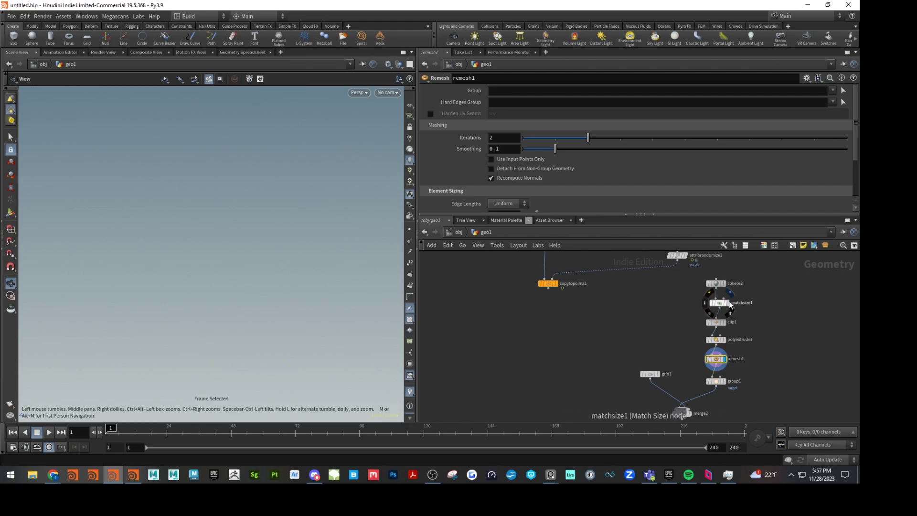
{"action": "left_click", "coordinate": [725, 302]}
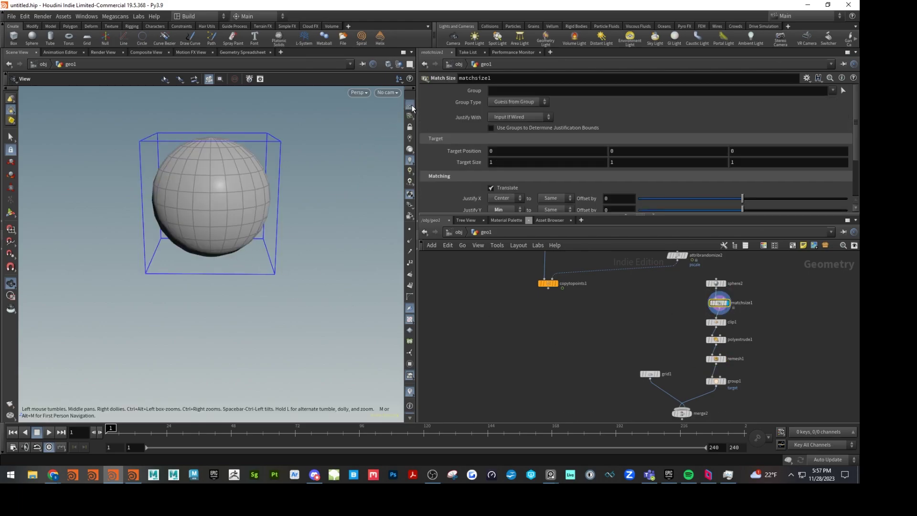
{"action": "left_click_drag", "start_coordinate": [205, 220], "coordinate": [297, 261]}
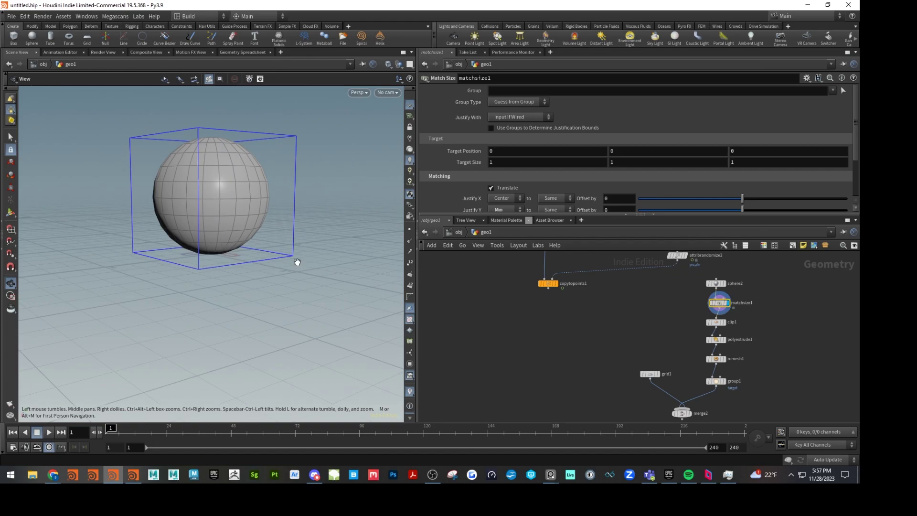
Step: Display the Clip node and raise its Distance to 0.48 to cut the raised sphere into a bowl
{"action": "left_click", "coordinate": [716, 321]}
{"action": "left_click_drag", "start_coordinate": [244, 223], "coordinate": [266, 231]}
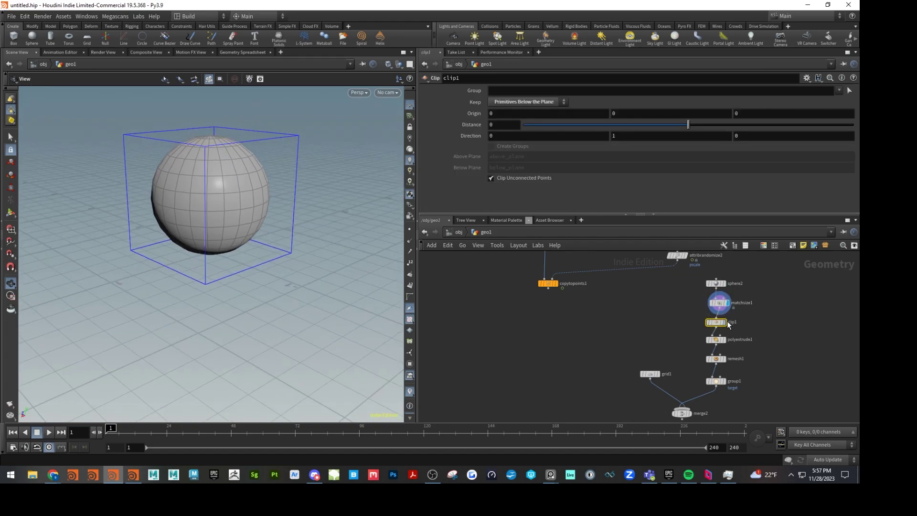
{"action": "left_click", "coordinate": [724, 322]}
{"action": "left_click_drag", "start_coordinate": [675, 124], "coordinate": [703, 128]}
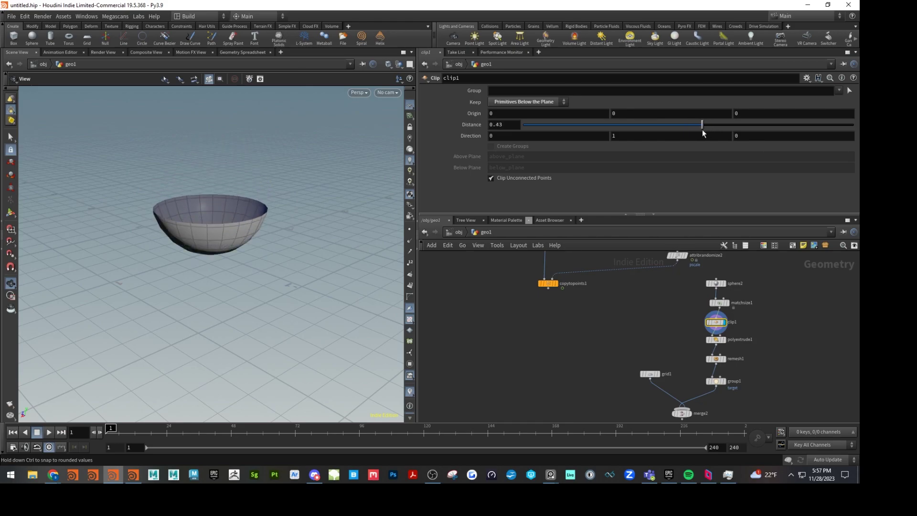
{"action": "left_click_drag", "start_coordinate": [703, 130], "coordinate": [704, 131]}
Step: Display the Merge node to show the bowl together with the ground grid
{"action": "middle_click_drag", "start_coordinate": [785, 308], "coordinate": [786, 264]}
{"action": "left_click", "coordinate": [685, 371]}
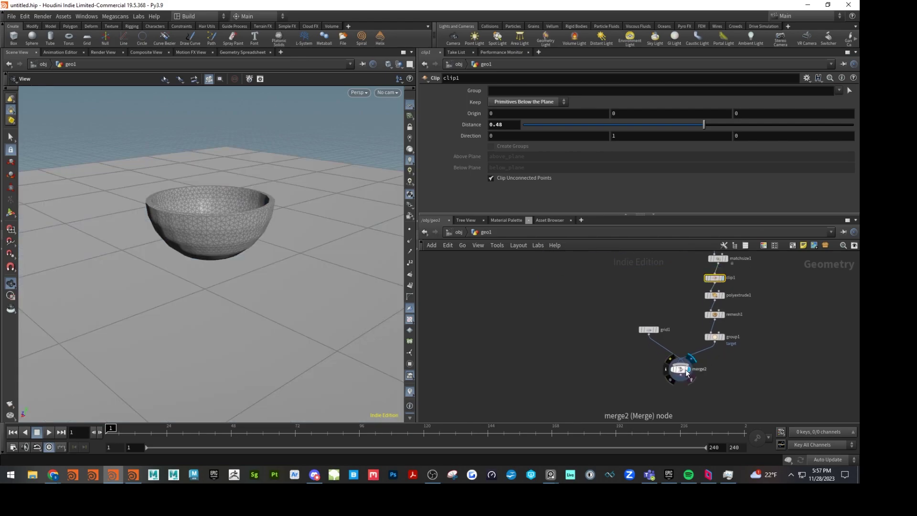
{"action": "left_click", "coordinate": [686, 371]}
{"action": "left_click_drag", "start_coordinate": [229, 215], "coordinate": [226, 189]}
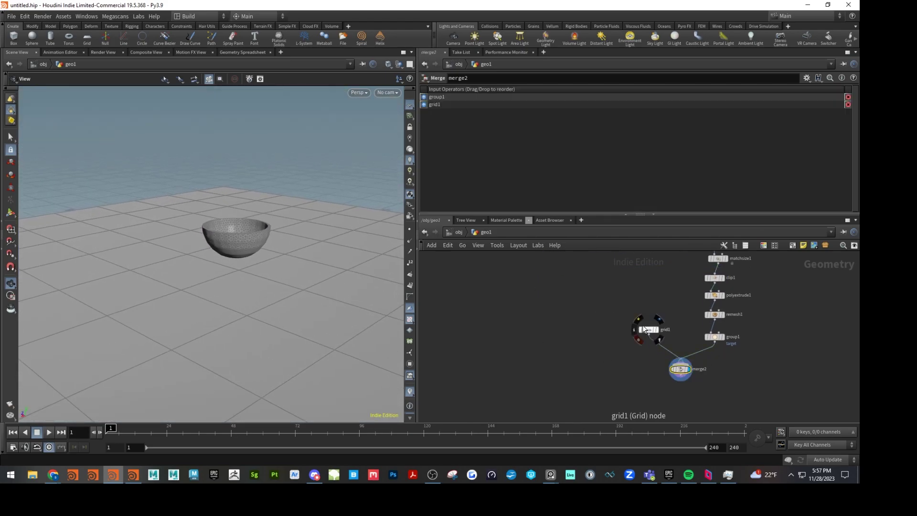
Step: Move the ground Grid beside the bowl's node chain and delete the Merge node that joins them
{"action": "left_click_drag", "start_coordinate": [644, 326], "coordinate": [766, 321]}
{"action": "left_click_drag", "start_coordinate": [683, 368], "coordinate": [732, 365]}
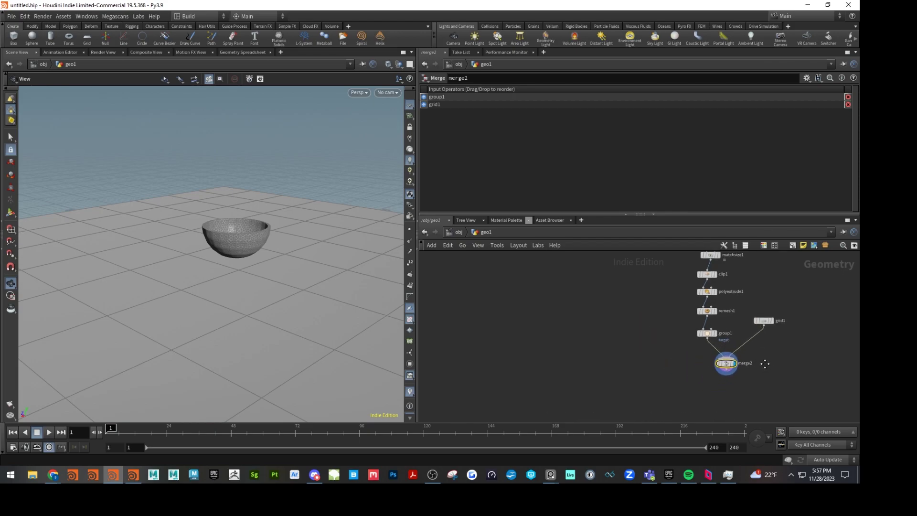
{"action": "middle_click_drag", "start_coordinate": [758, 361], "coordinate": [702, 364]}
{"action": "left_click_drag", "start_coordinate": [664, 362], "coordinate": [673, 396]}
{"action": "key", "text": "Delete"}
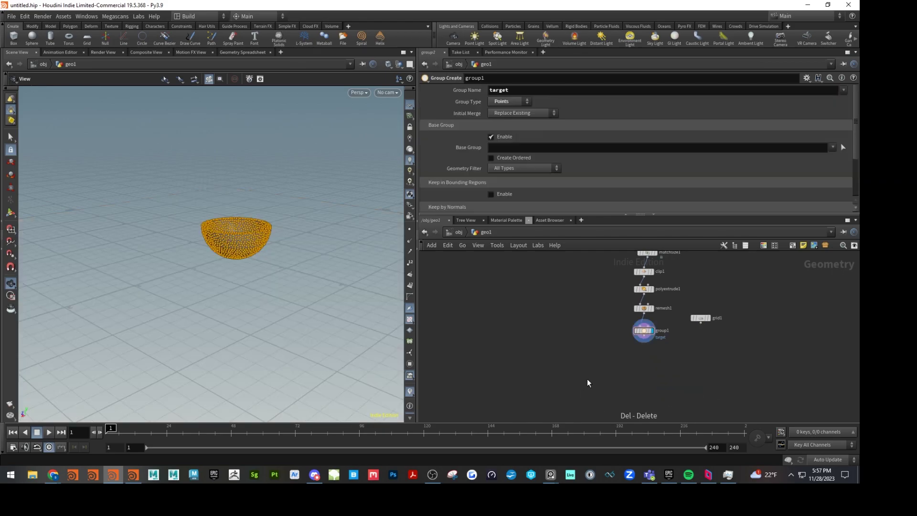
Step: Add a Null node below the ground Grid, connect the Grid to it and name it floor
{"action": "key", "text": "Tab"}
{"action": "type", "text": "nul"}
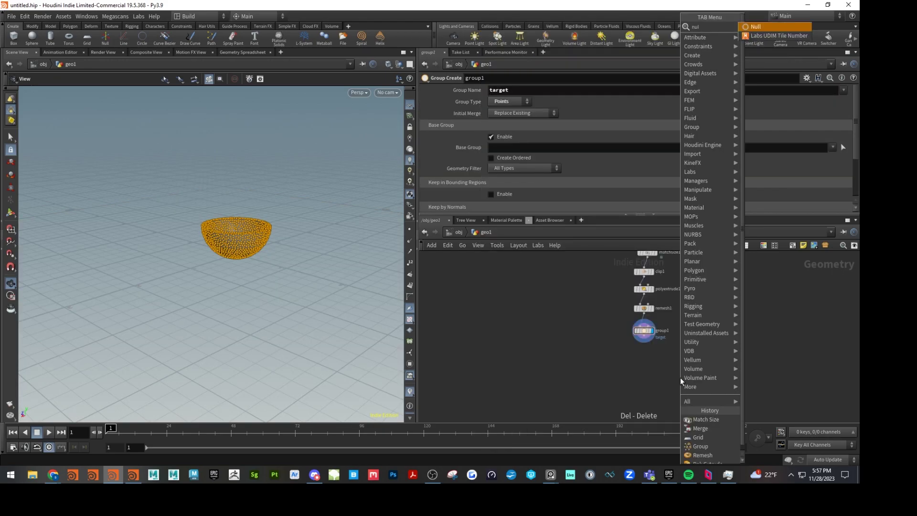
{"action": "left_click", "coordinate": [758, 28]}
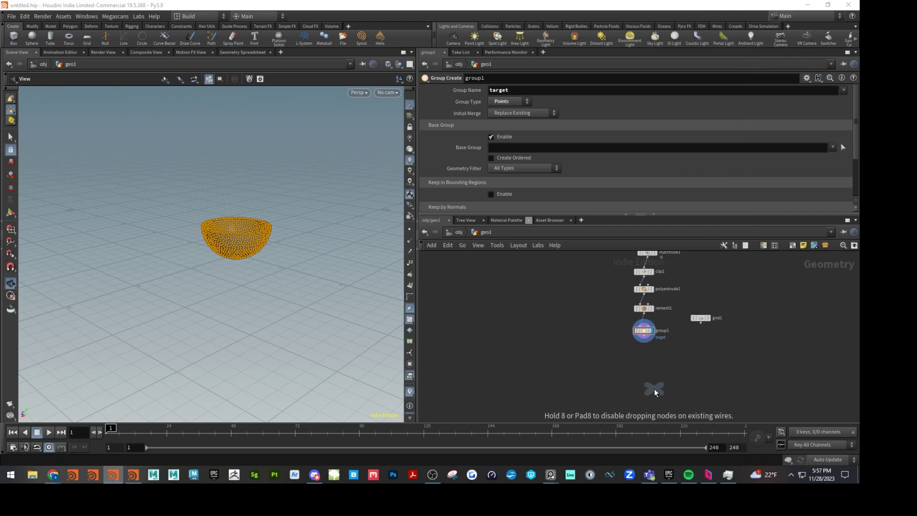
{"action": "left_click", "coordinate": [658, 385]}
{"action": "left_click_drag", "start_coordinate": [701, 323], "coordinate": [705, 370]}
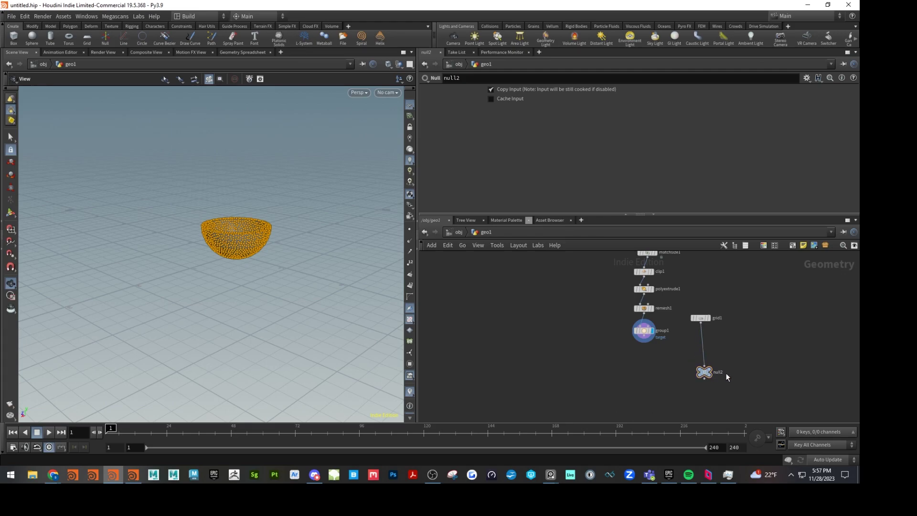
{"action": "double_click", "coordinate": [719, 372]}
{"action": "type", "text": "floor"}
{"action": "key", "text": "Return"}
Step: Duplicate the floor Null for the target Group's output, name it bowl and line both Nulls up under their chains
{"action": "left_click_drag", "start_coordinate": [704, 372], "coordinate": [624, 373], "text": "alt"}
{"action": "double_click", "coordinate": [638, 375]}
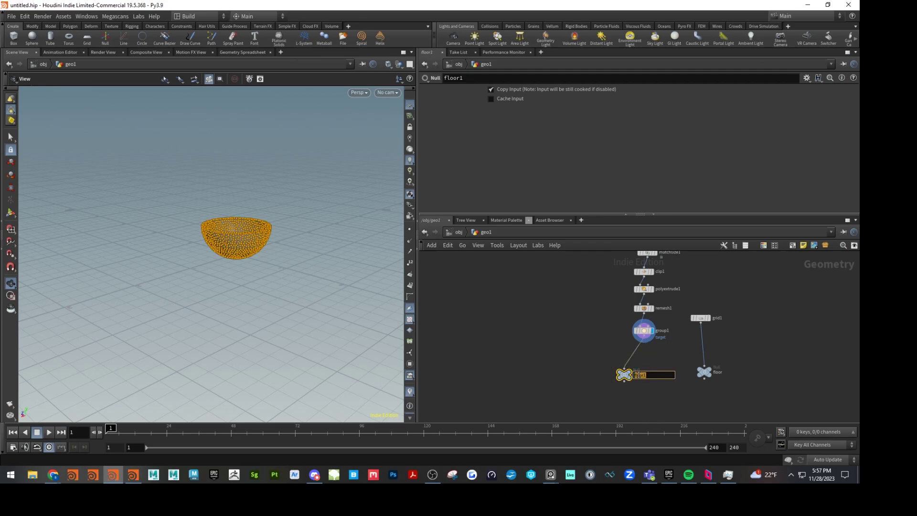
{"action": "key", "text": "Return"}
{"action": "left_click_drag", "start_coordinate": [622, 375], "coordinate": [645, 362]}
{"action": "left_click_drag", "start_coordinate": [704, 372], "coordinate": [700, 357]}
Step: Move the bowl and floor node chains away from the Copy to Points network and enclose them in a network box
{"action": "middle_click_drag", "start_coordinate": [672, 388], "coordinate": [732, 401]}
{"action": "scroll", "coordinate": [634, 332], "scroll_direction": "down", "scroll_amount": 2}
{"action": "middle_click_drag", "start_coordinate": [634, 331], "coordinate": [611, 348]}
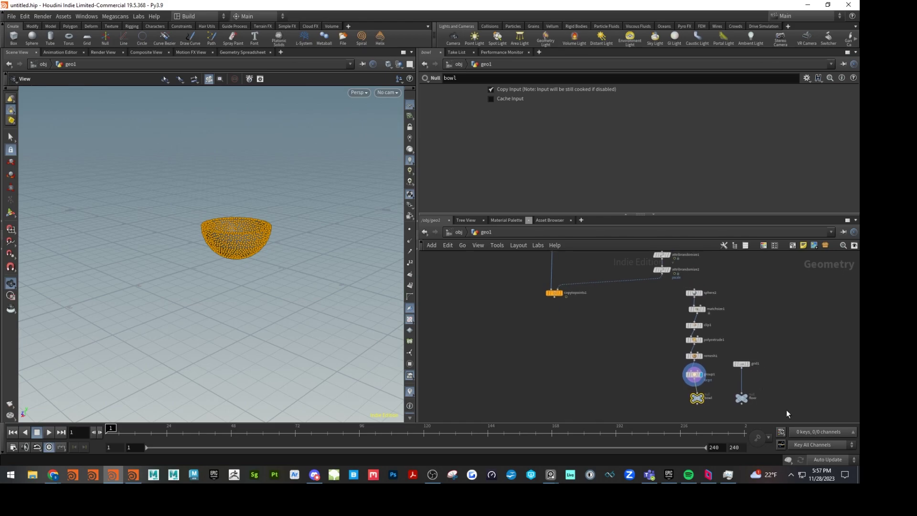
{"action": "left_click_drag", "start_coordinate": [782, 405], "coordinate": [749, 290]}
{"action": "left_click", "coordinate": [775, 246]}
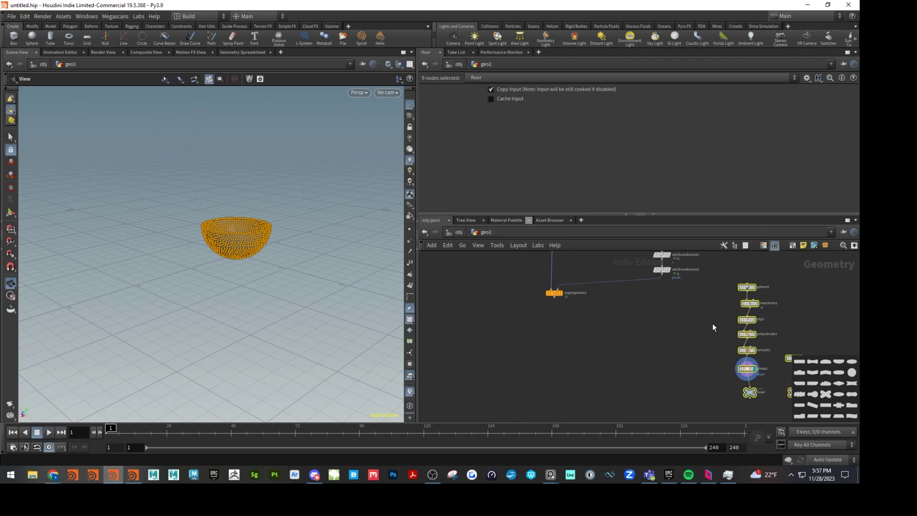
{"action": "left_click", "coordinate": [774, 245]}
{"action": "left_click", "coordinate": [793, 247]}
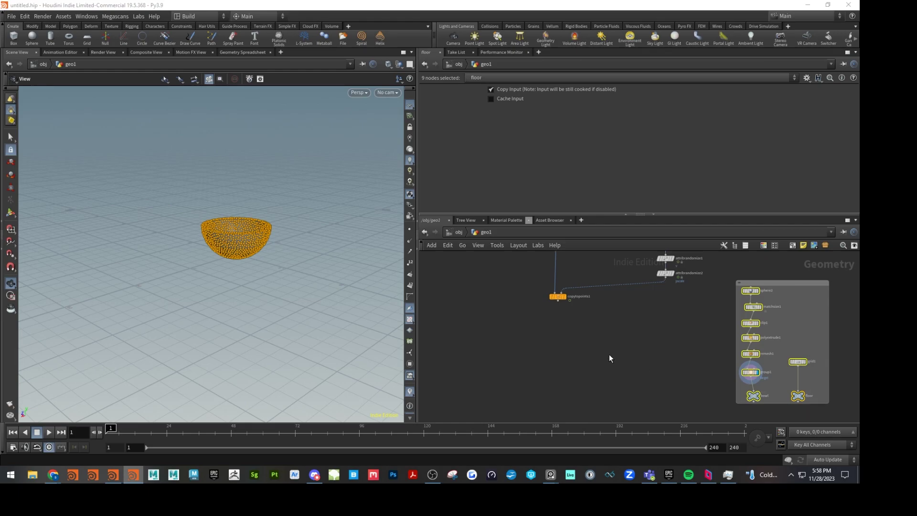
Step: Add an RBD Configure node below Copy to Points, connect the copied solids to it and display it
{"action": "scroll", "coordinate": [613, 342], "scroll_direction": "up", "scroll_amount": 3}
{"action": "key", "text": "Tab"}
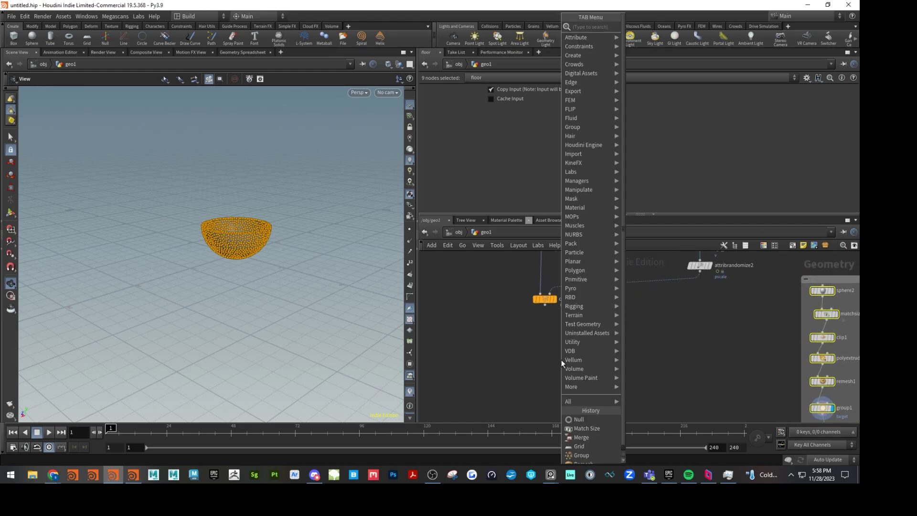
{"action": "type", "text": "rebd"}
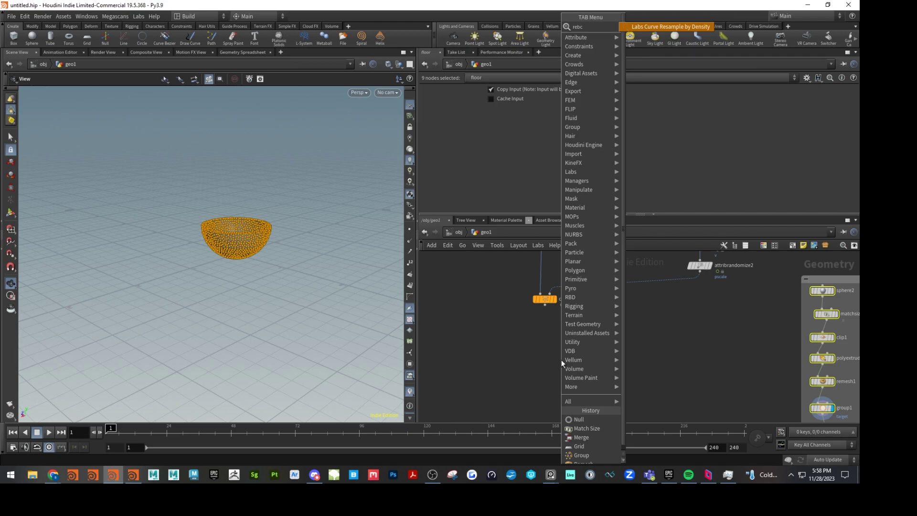
{"action": "key", "text": "BackSpace"}
{"action": "key", "text": "BackSpace"}
{"action": "key", "text": "BackSpace"}
{"action": "type", "text": "bd"}
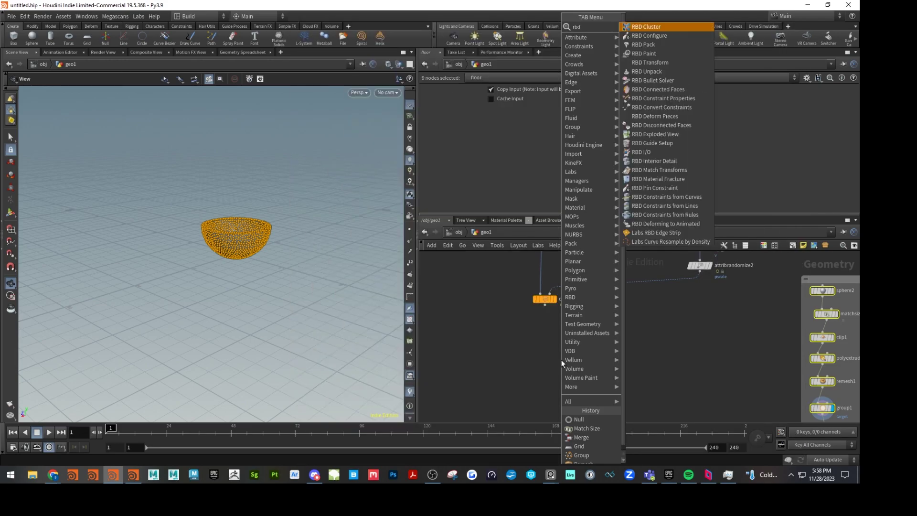
{"action": "left_click", "coordinate": [648, 35]}
{"action": "left_click", "coordinate": [544, 356]}
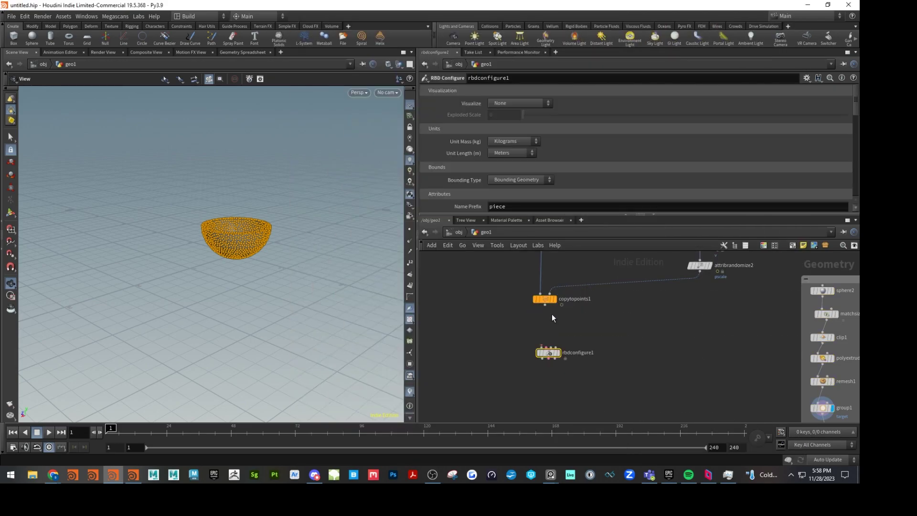
{"action": "left_click_drag", "start_coordinate": [545, 305], "coordinate": [545, 351]}
{"action": "left_click", "coordinate": [554, 343]}
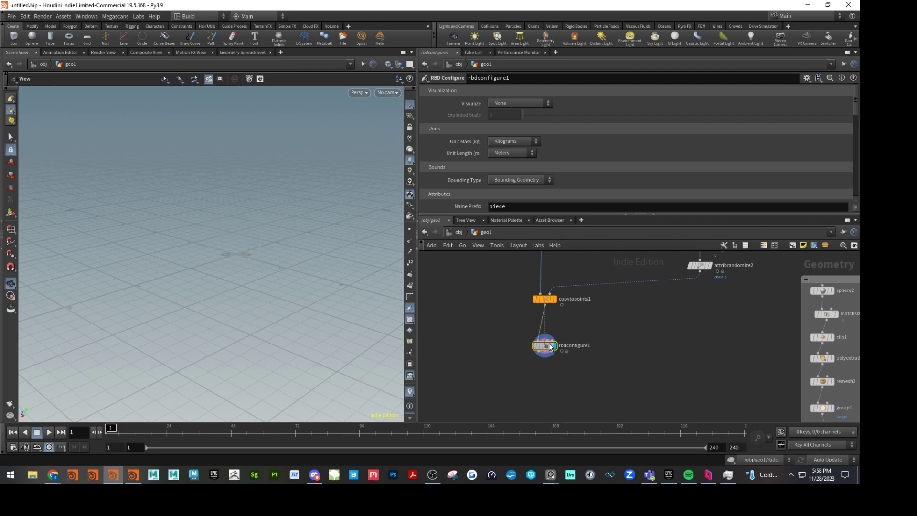
Step: Enable RBD Bullet Emit in the RBD Configure node's Emission settings
{"action": "left_click_drag", "start_coordinate": [584, 214], "coordinate": [583, 291]}
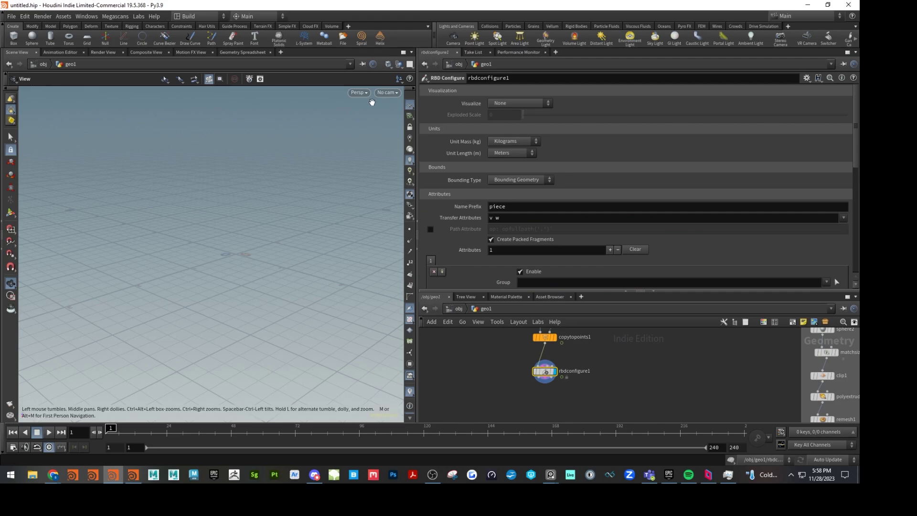
{"action": "scroll", "coordinate": [493, 133], "scroll_direction": "down", "scroll_amount": 4}
{"action": "scroll", "coordinate": [493, 145], "scroll_direction": "down", "scroll_amount": 2}
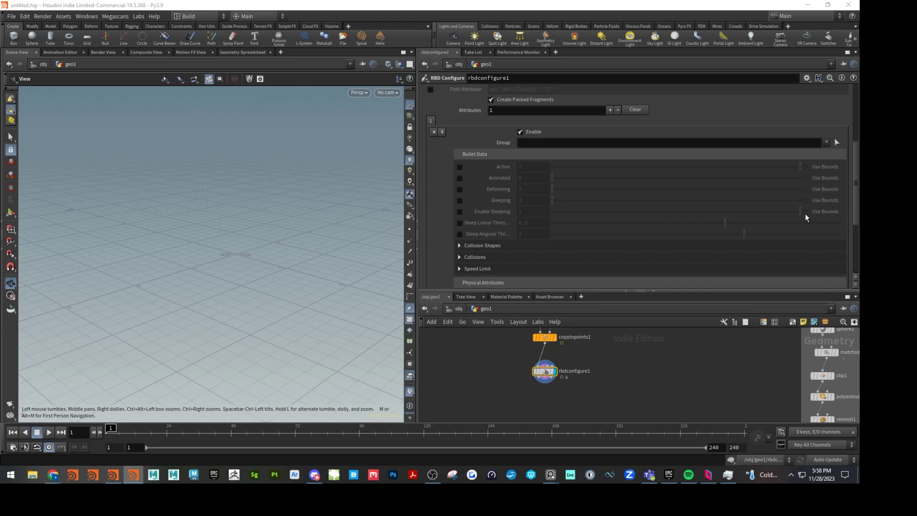
{"action": "scroll", "coordinate": [620, 202], "scroll_direction": "down", "scroll_amount": 5}
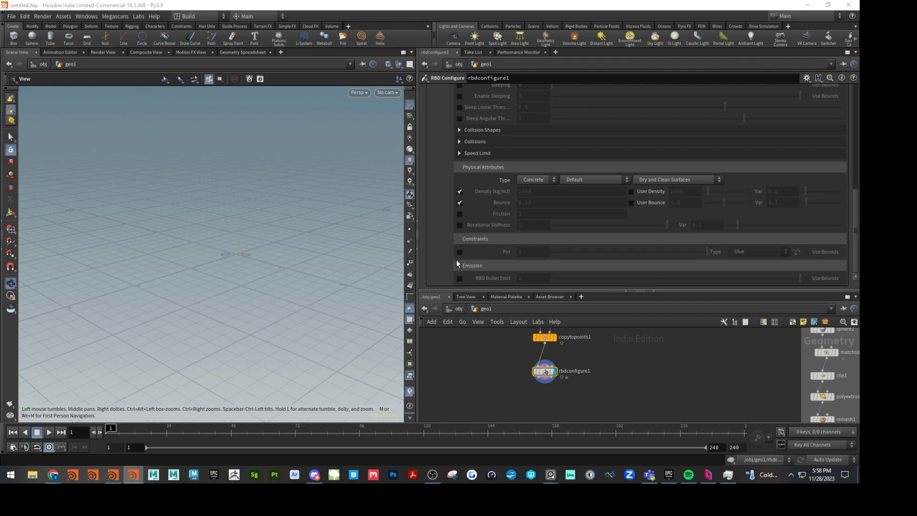
{"action": "left_click", "coordinate": [459, 278]}
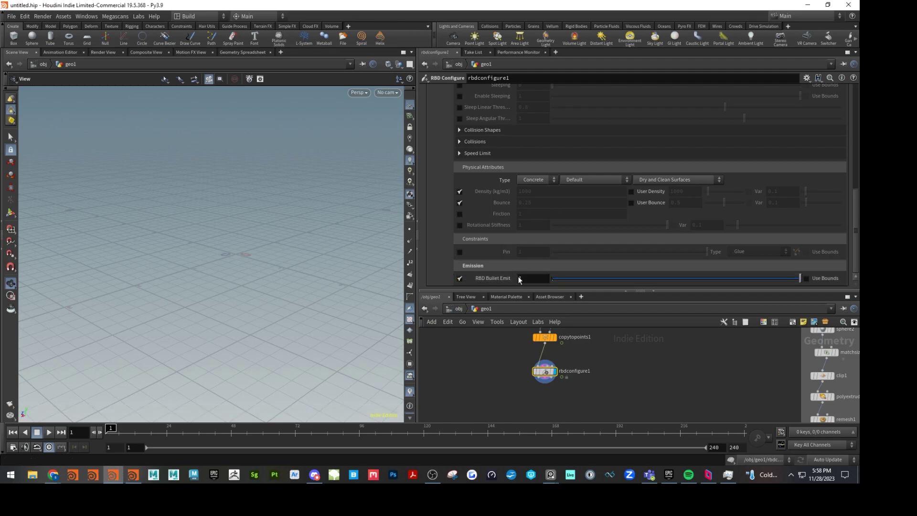
Step: Add an Attribute Adjust Color node, connect it to RBD Configure's first output and display it
{"action": "middle_click_drag", "start_coordinate": [692, 396], "coordinate": [690, 388]}
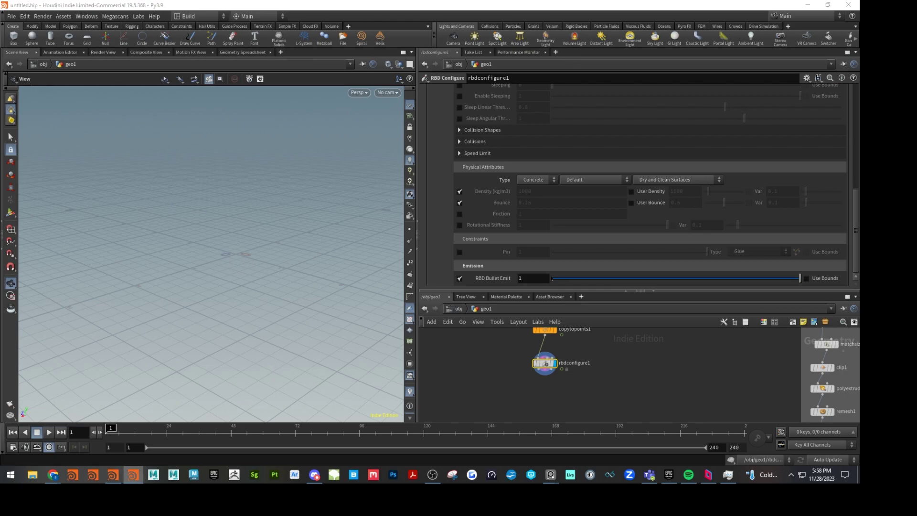
{"action": "key", "text": "Tab"}
{"action": "type", "text": "atta"}
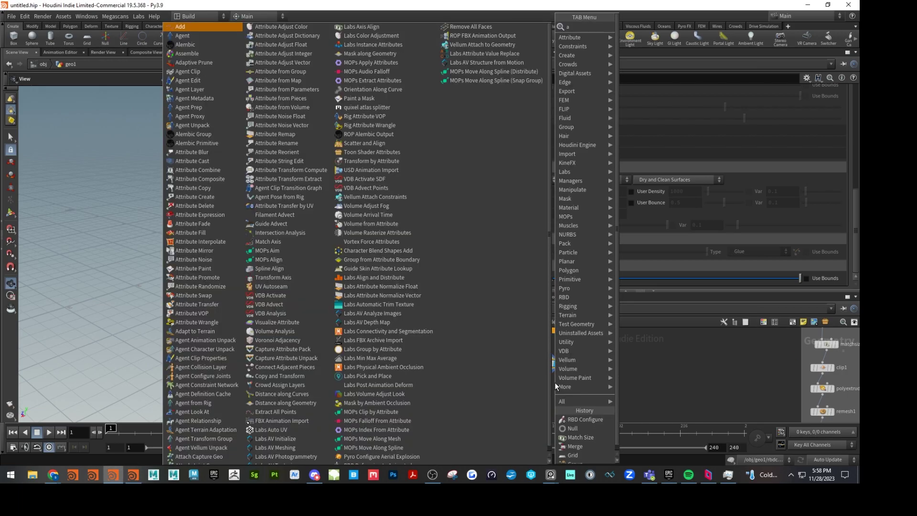
{"action": "key", "text": "Down"}
{"action": "key", "text": "Down"}
{"action": "key", "text": "Down"}
{"action": "key", "text": "Return"}
{"action": "left_click", "coordinate": [540, 397]}
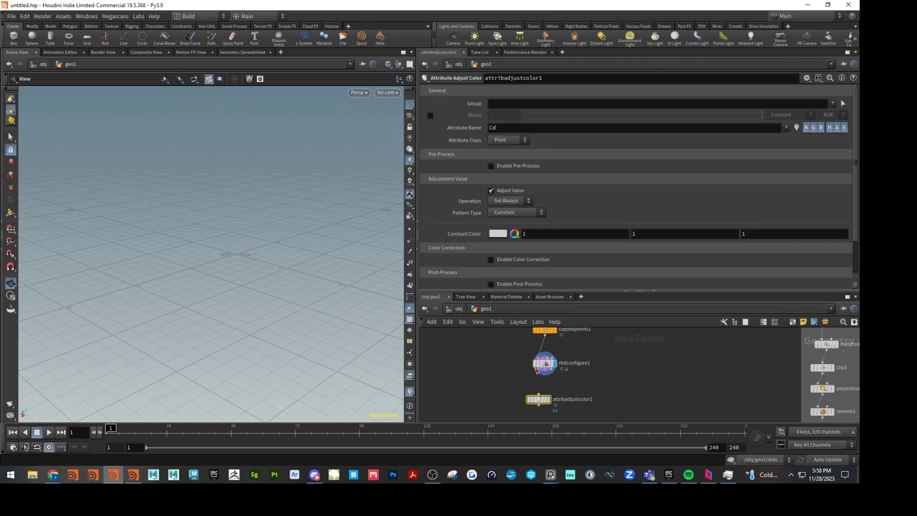
{"action": "left_click_drag", "start_coordinate": [549, 402], "coordinate": [555, 398]}
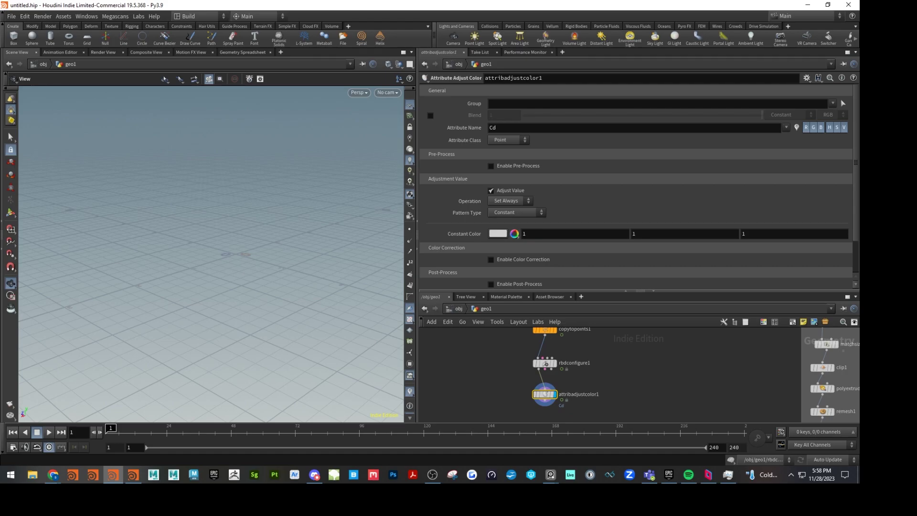
Step: Set the Attribute Adjust Color node's Pattern Type to Random and its Seed to 22
{"action": "key", "text": "alt+Tab"}
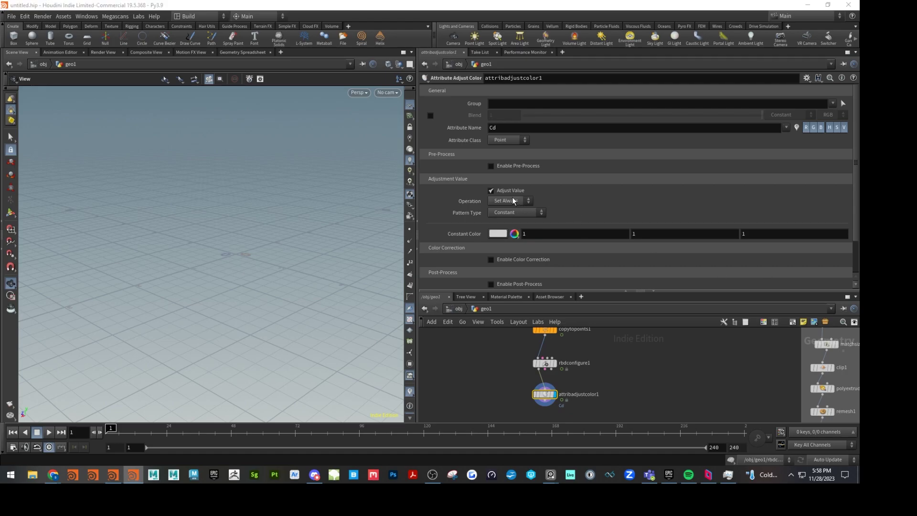
{"action": "left_click", "coordinate": [510, 212]}
{"action": "left_click", "coordinate": [507, 219]}
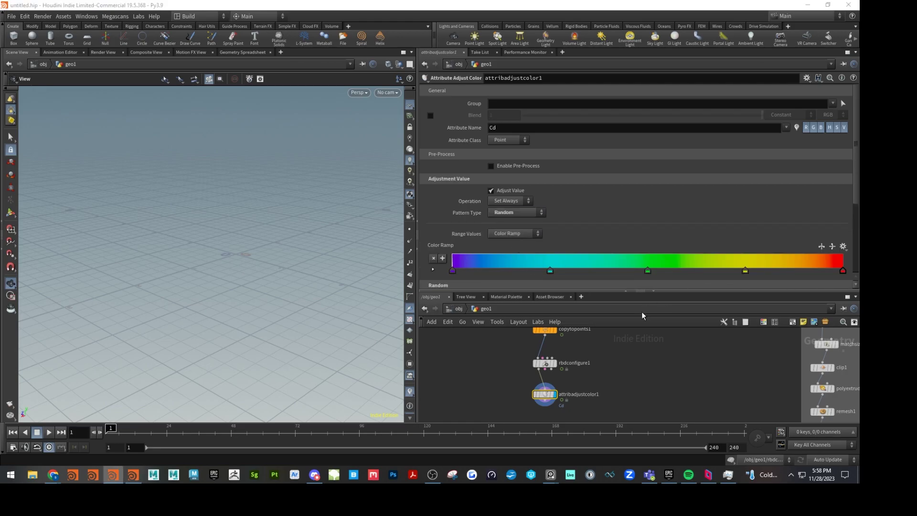
{"action": "scroll", "coordinate": [555, 234], "scroll_direction": "down", "scroll_amount": 3}
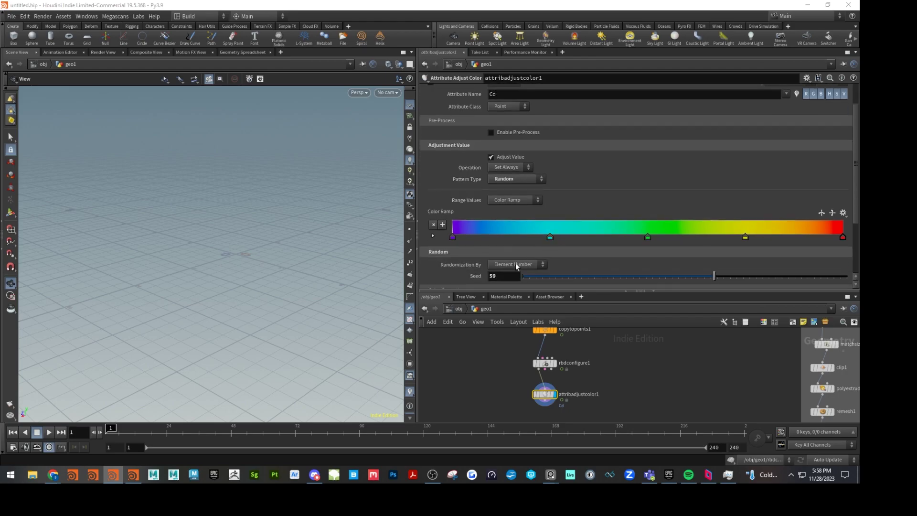
{"action": "scroll", "coordinate": [565, 270], "scroll_direction": "down", "scroll_amount": 3}
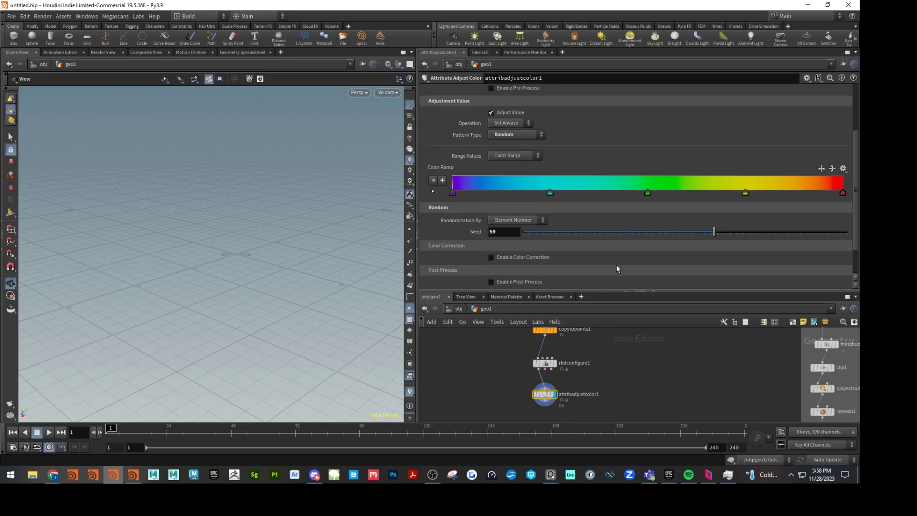
{"action": "left_click_drag", "start_coordinate": [641, 234], "coordinate": [595, 233]}
{"action": "middle_click_drag", "start_coordinate": [650, 380], "coordinate": [671, 343]}
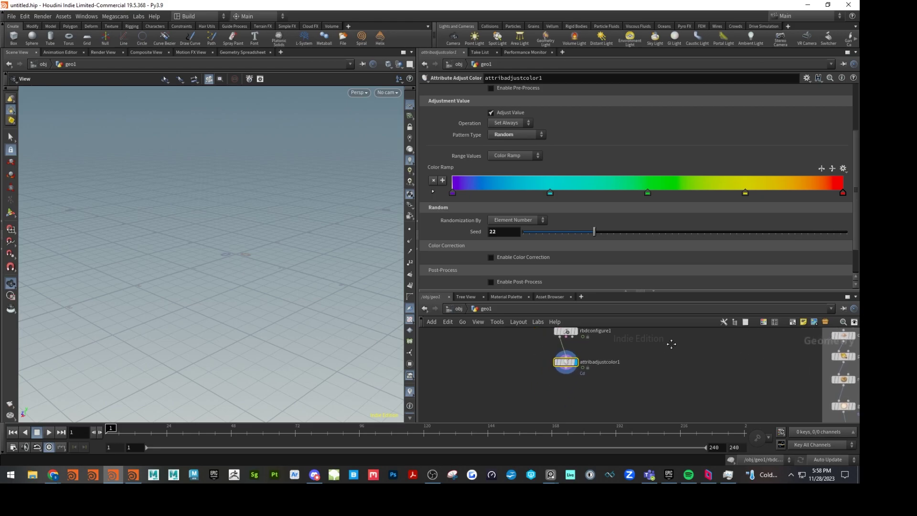
Step: Insert an RBD Bullet Solver node between RBD Configure and Attribute Adjust Color
{"action": "key", "text": "alt+Tab"}
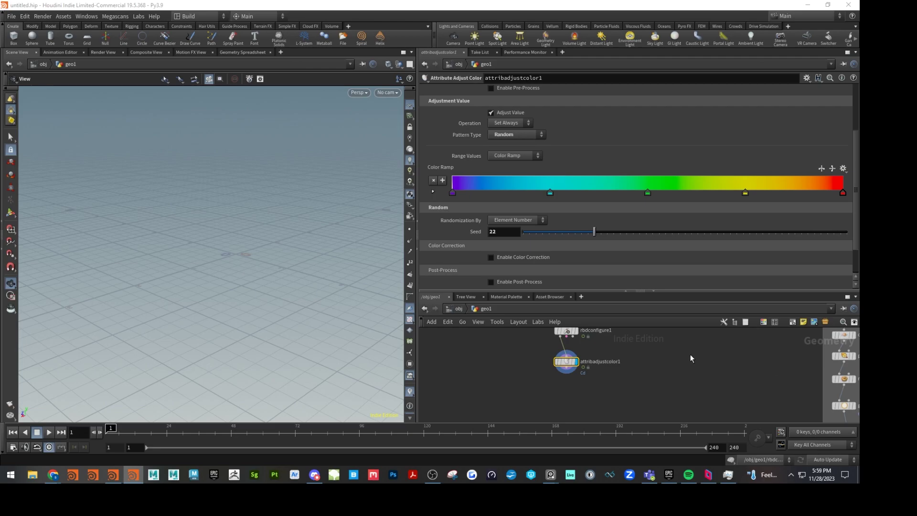
{"action": "left_click_drag", "start_coordinate": [566, 362], "coordinate": [557, 406]}
{"action": "key", "text": "Tab"}
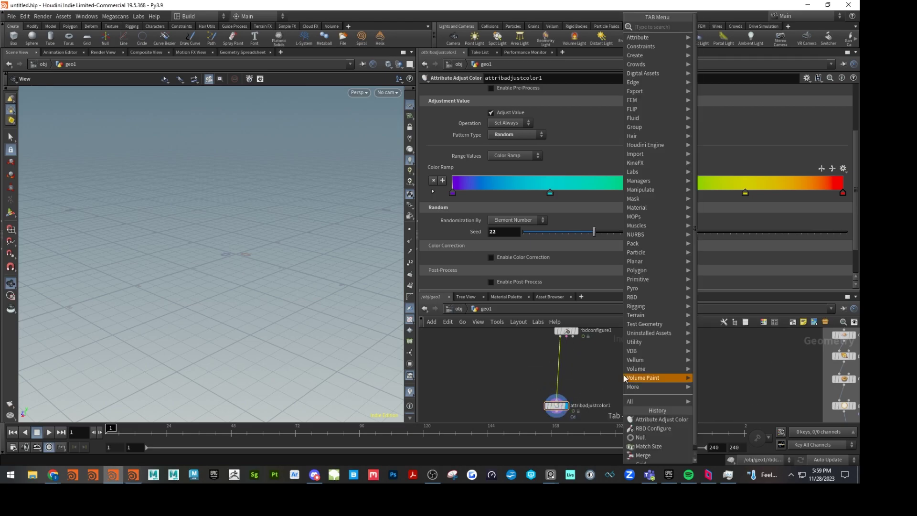
{"action": "type", "text": "rbd"}
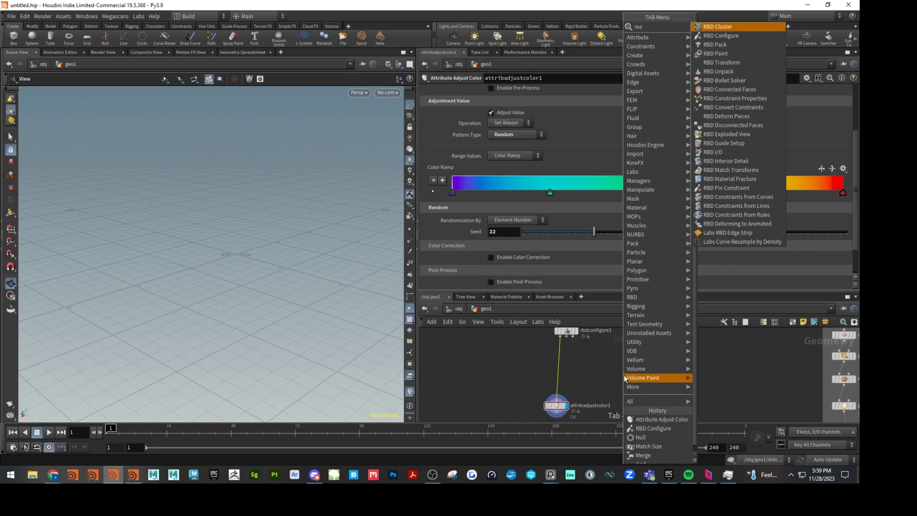
{"action": "type", "text": "s"}
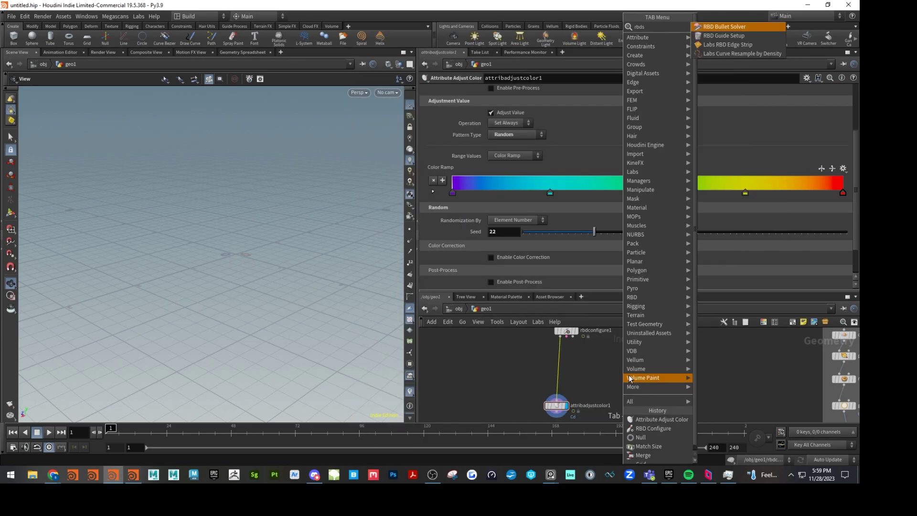
{"action": "left_click", "coordinate": [718, 27]}
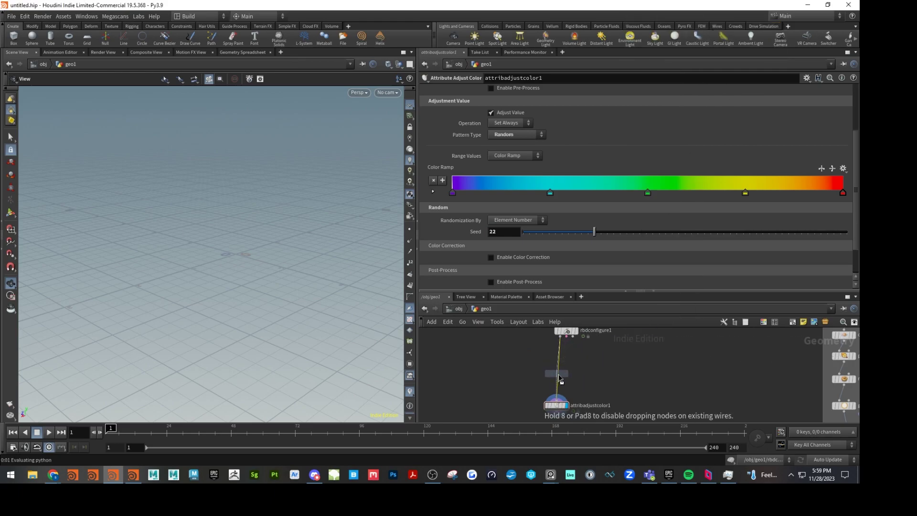
{"action": "left_click", "coordinate": [564, 377]}
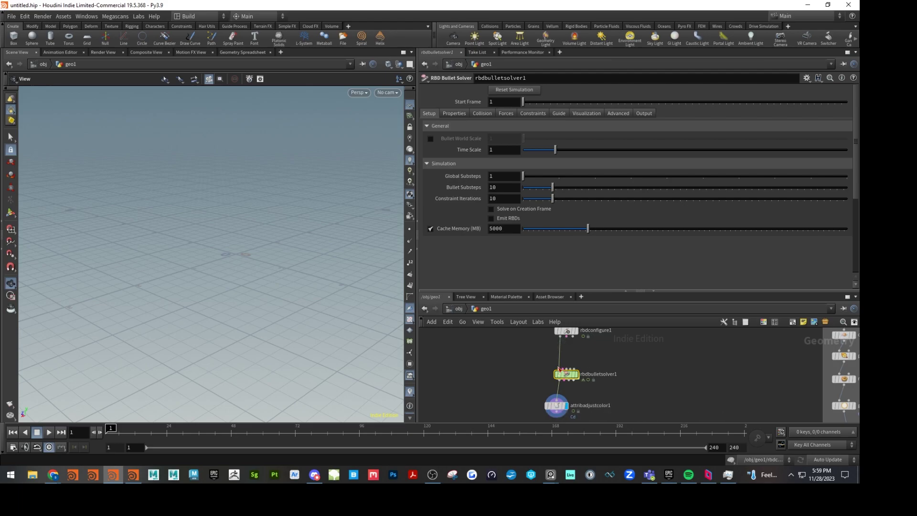
Step: Wire the remaining RBD Configure outputs into the RBD Bullet Solver, display the solver and move the color node lower
{"action": "left_click_drag", "start_coordinate": [564, 371], "coordinate": [573, 337]}
{"action": "middle_click_drag", "start_coordinate": [629, 387], "coordinate": [631, 368]}
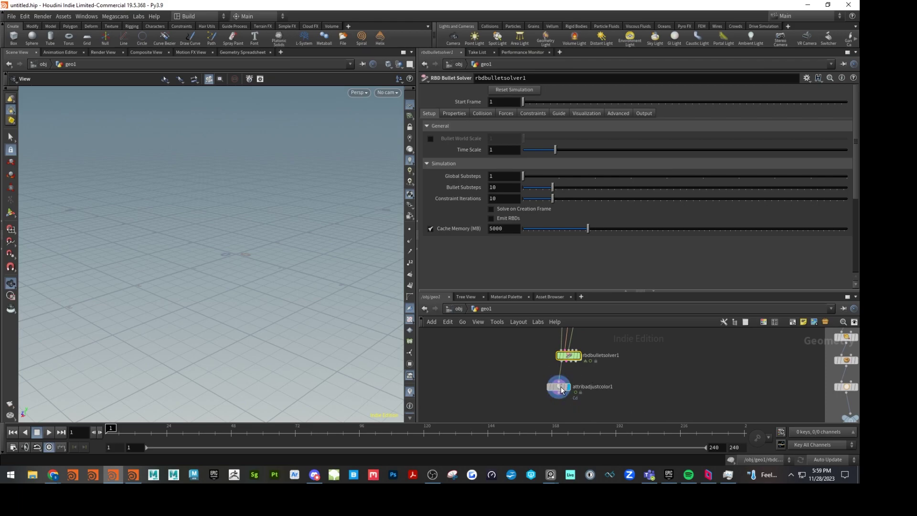
{"action": "left_click_drag", "start_coordinate": [565, 391], "coordinate": [564, 405]}
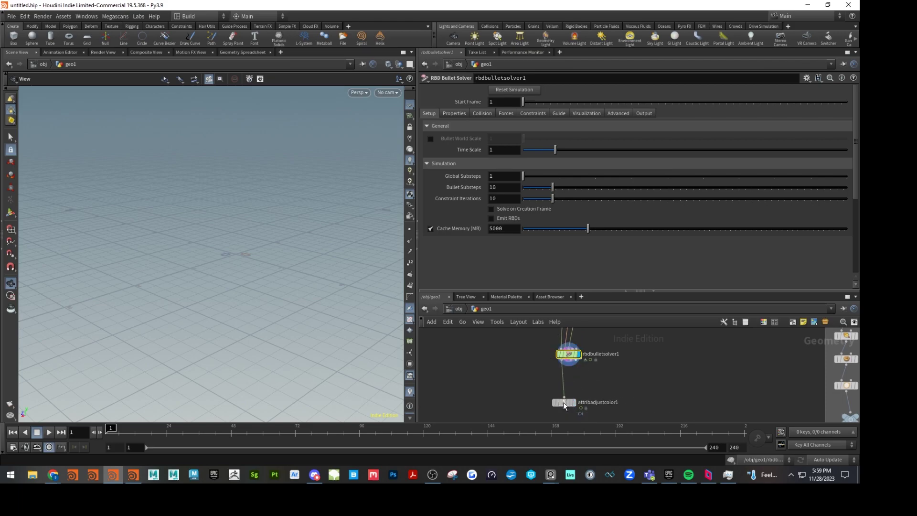
Step: Display the Attribute Adjust Color node and play the simulation to check its output
{"action": "left_click", "coordinate": [564, 404]}
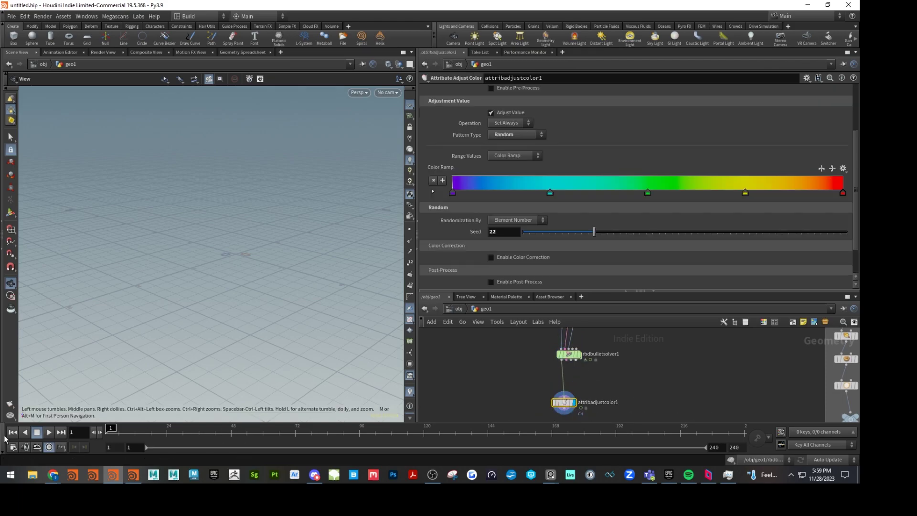
{"action": "left_click", "coordinate": [48, 434]}
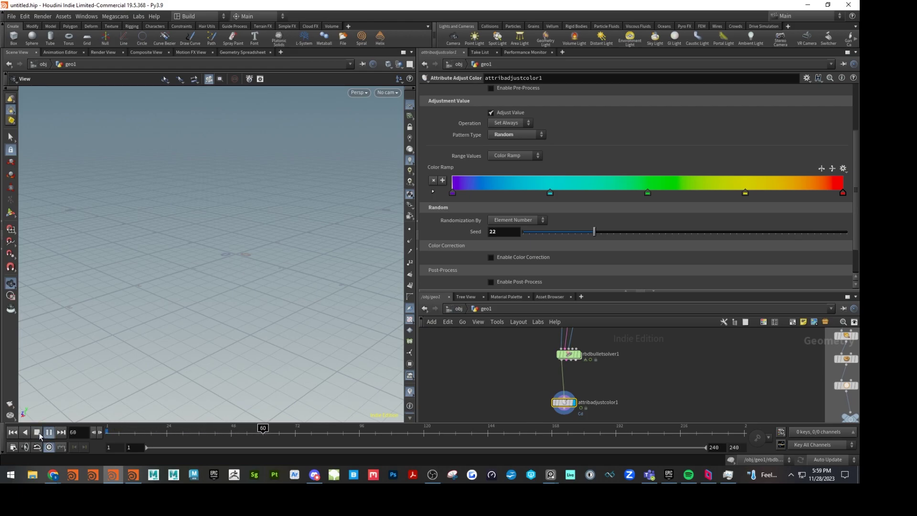
{"action": "left_click", "coordinate": [37, 432]}
{"action": "left_click_drag", "start_coordinate": [110, 267], "coordinate": [268, 306]}
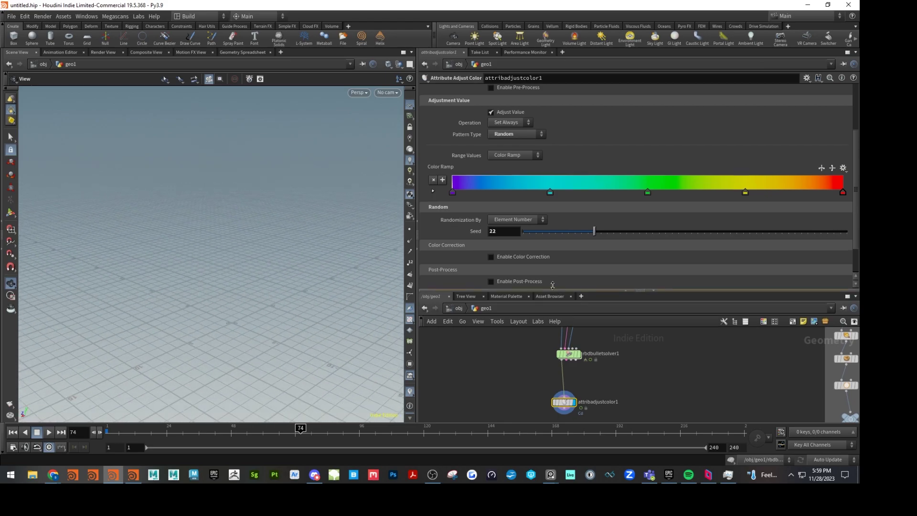
Step: Turn on Emit RBDs in the RBD Bullet Solver's simulation settings
{"action": "left_click_drag", "start_coordinate": [554, 290], "coordinate": [554, 139]}
{"action": "middle_click_drag", "start_coordinate": [675, 273], "coordinate": [676, 348]}
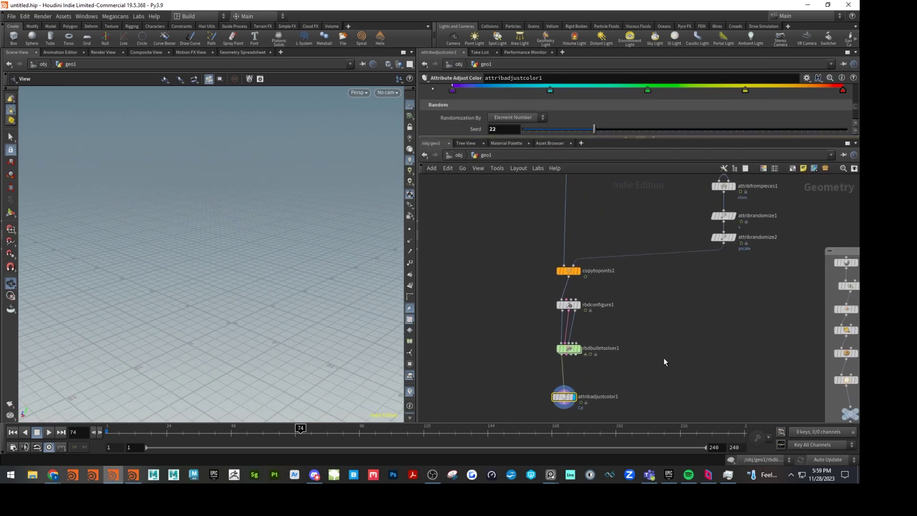
{"action": "left_click", "coordinate": [568, 348]}
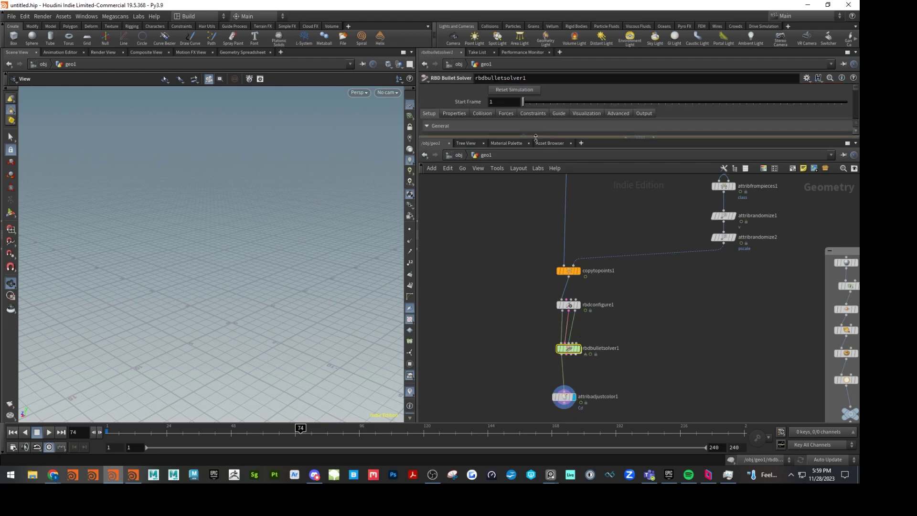
{"action": "left_click_drag", "start_coordinate": [536, 138], "coordinate": [535, 255]}
{"action": "scroll", "coordinate": [602, 214], "scroll_direction": "down", "scroll_amount": 2}
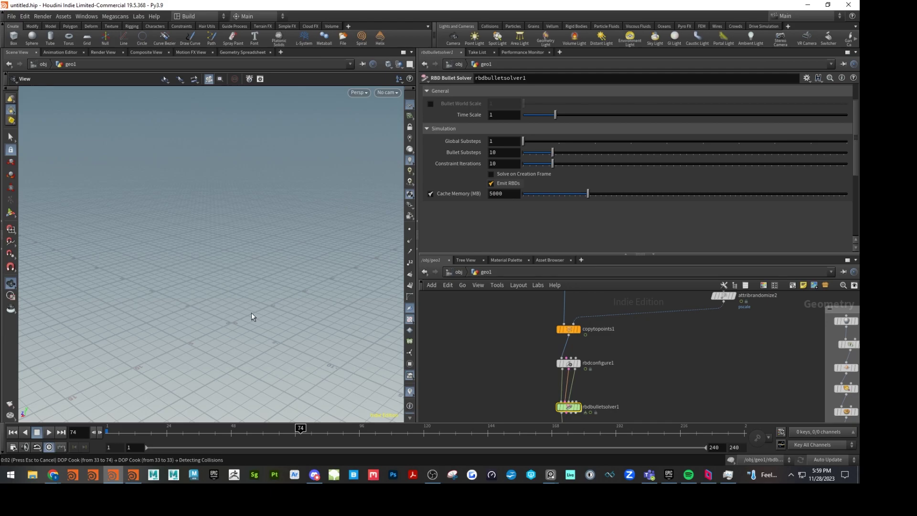
Step: Play the simulation from frame 1 and examine the emitted solids from a lower, more distant view
{"action": "left_click", "coordinate": [13, 433]}
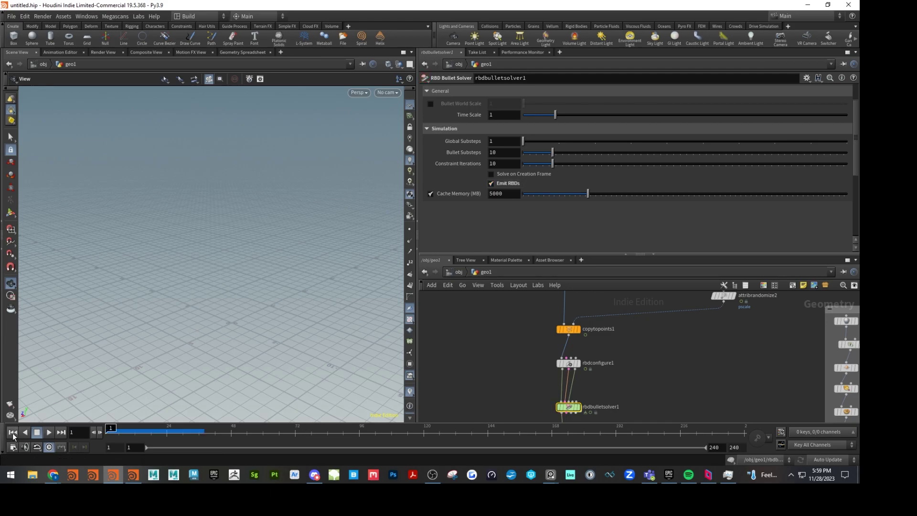
{"action": "left_click", "coordinate": [49, 432]}
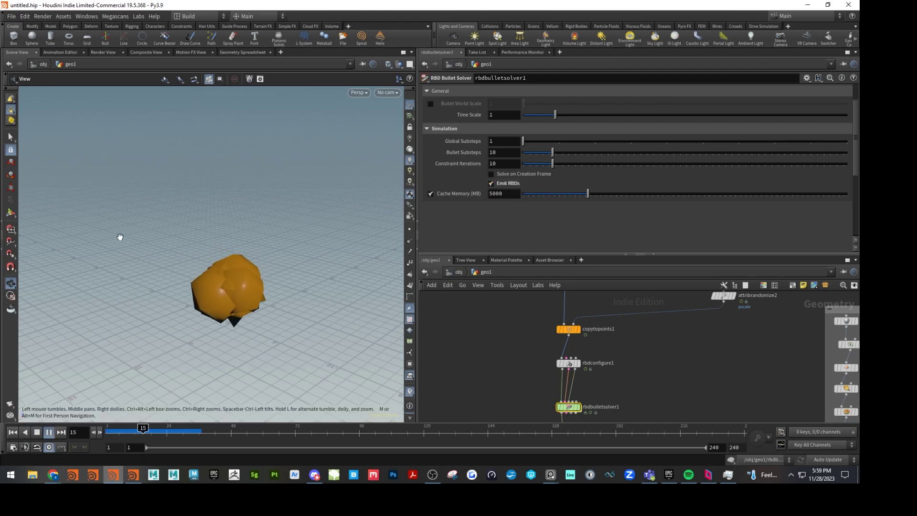
{"action": "left_click", "coordinate": [38, 433]}
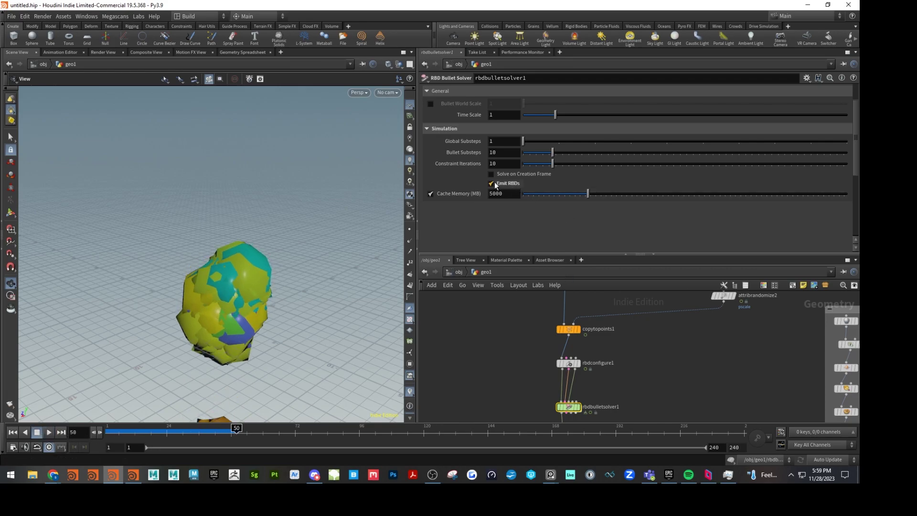
{"action": "left_click_drag", "start_coordinate": [268, 363], "coordinate": [322, 242]}
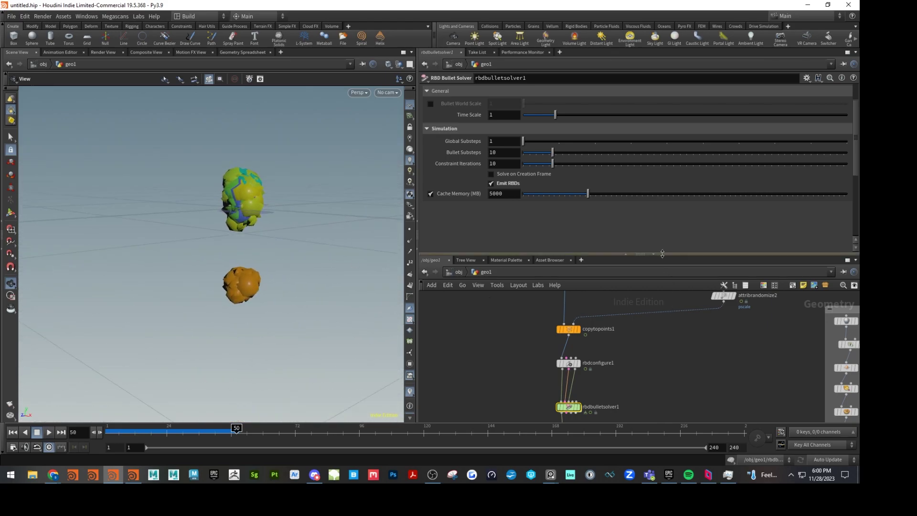
Step: Return to frame 1 and review the Select Input expression of the Switch node feeding Attribute from Pieces
{"action": "left_click_drag", "start_coordinate": [664, 254], "coordinate": [661, 156]}
{"action": "middle_click_drag", "start_coordinate": [675, 280], "coordinate": [665, 395]}
{"action": "middle_click_drag", "start_coordinate": [251, 215], "coordinate": [248, 236]}
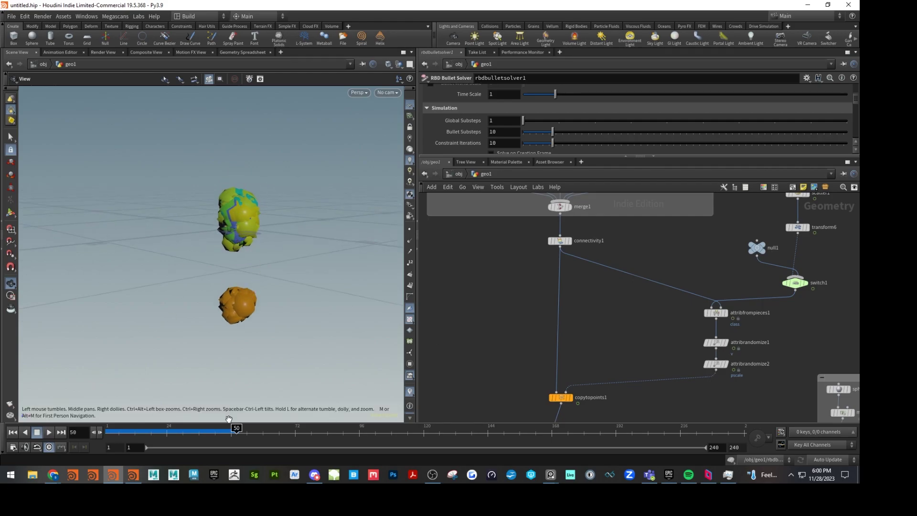
{"action": "left_click_drag", "start_coordinate": [241, 432], "coordinate": [74, 428]}
{"action": "middle_click_drag", "start_coordinate": [626, 306], "coordinate": [682, 361]}
{"action": "left_click", "coordinate": [730, 386]}
{"action": "left_click", "coordinate": [133, 474]}
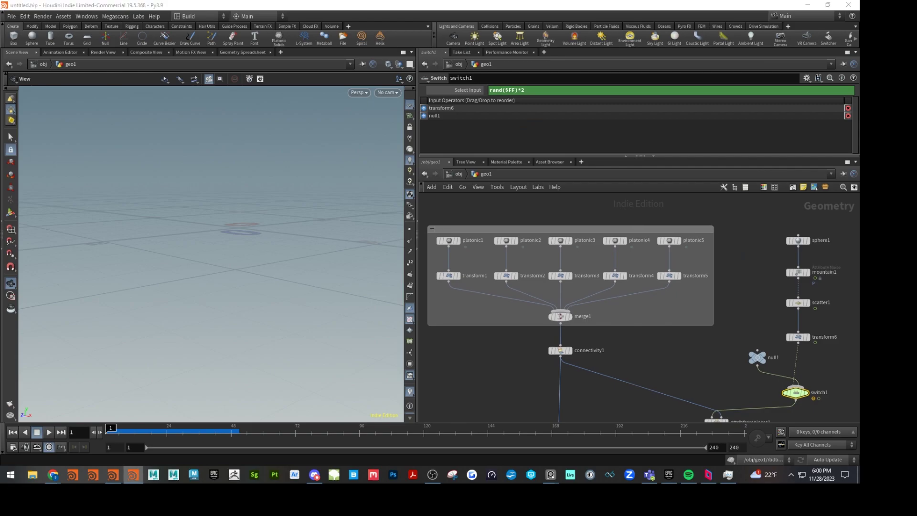
{"action": "middle_click_drag", "start_coordinate": [645, 368], "coordinate": [634, 328]}
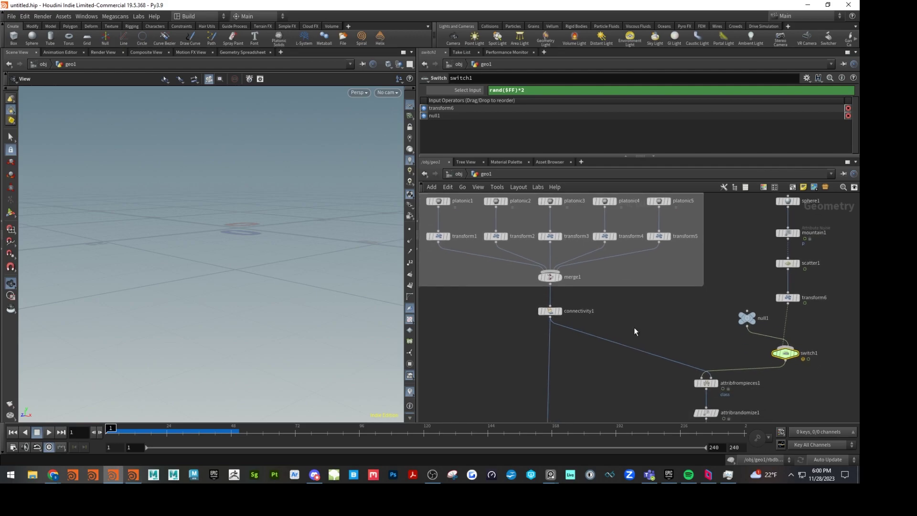
Step: Move the Connectivity node lower and insert a Switch-If node between Merge and Connectivity
{"action": "left_click", "coordinate": [549, 313]}
{"action": "left_click_drag", "start_coordinate": [550, 315], "coordinate": [550, 365]}
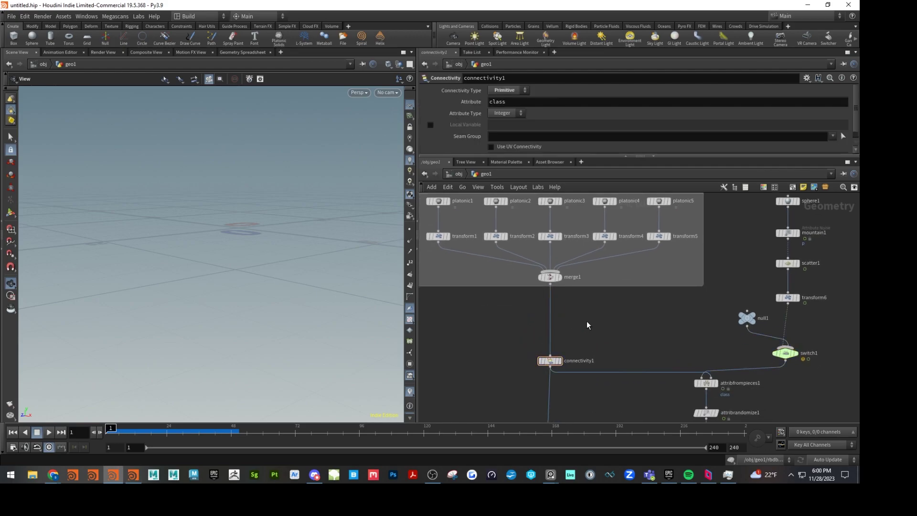
{"action": "left_click", "coordinate": [550, 325]}
{"action": "key", "text": "Tab"}
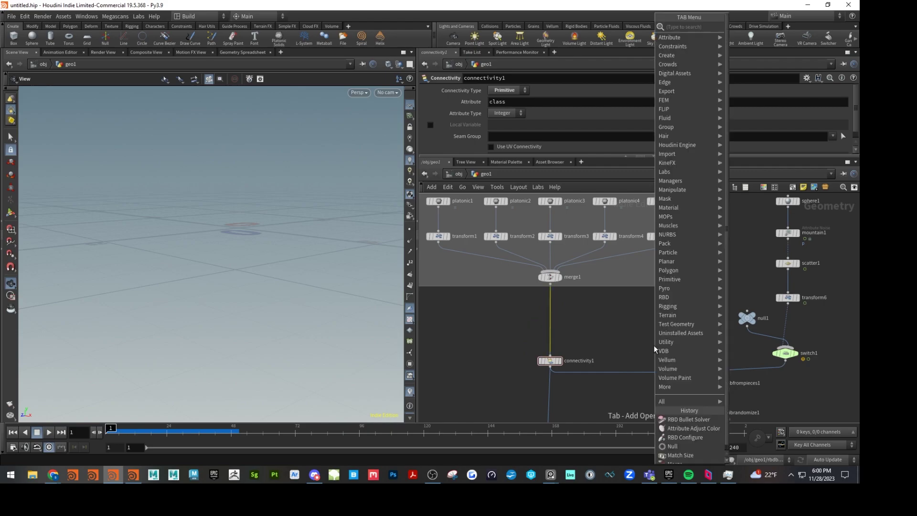
{"action": "type", "text": "swi"}
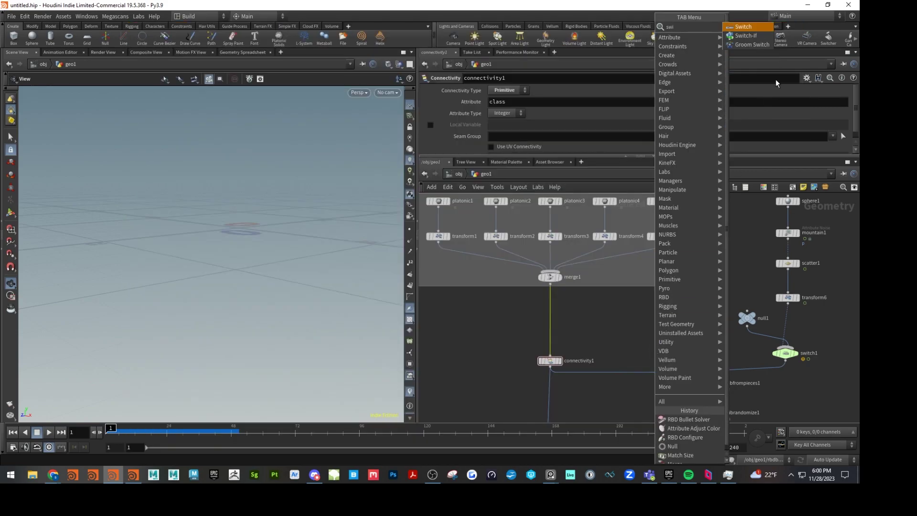
{"action": "key", "text": "Down"}
{"action": "key", "text": "Return"}
{"action": "left_click", "coordinate": [552, 328]}
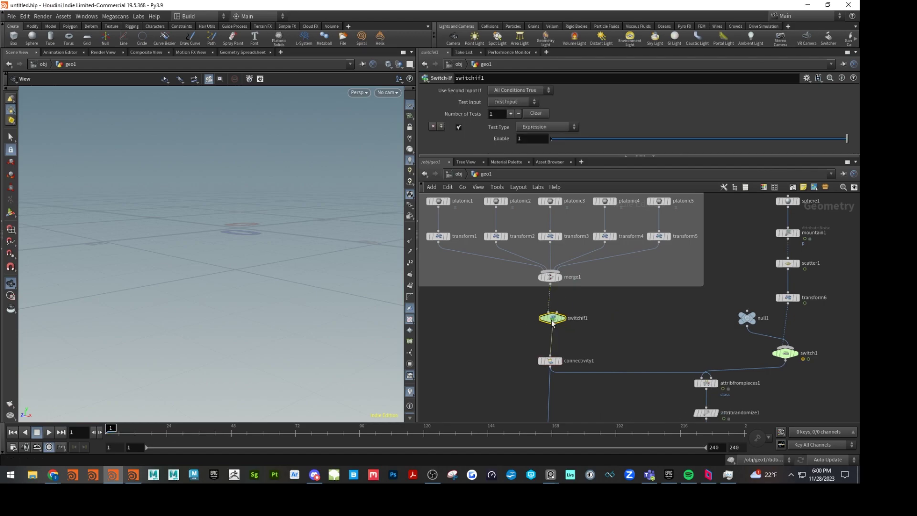
Step: Add a Null node, wire it into the Switch-If node's second input and display the Switch-If node
{"action": "key", "text": "Tab"}
{"action": "type", "text": "null"}
{"action": "key", "text": "Return"}
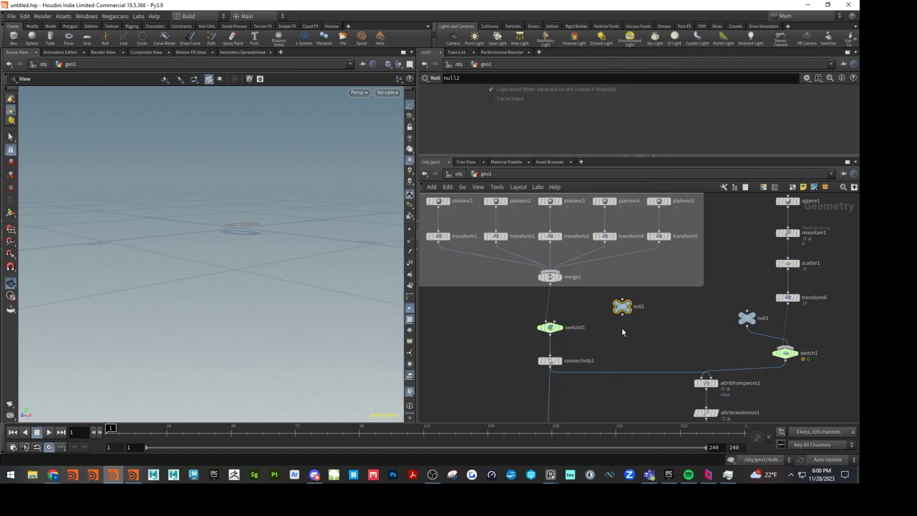
{"action": "left_click_drag", "start_coordinate": [621, 314], "coordinate": [560, 340]}
{"action": "left_click", "coordinate": [558, 330]}
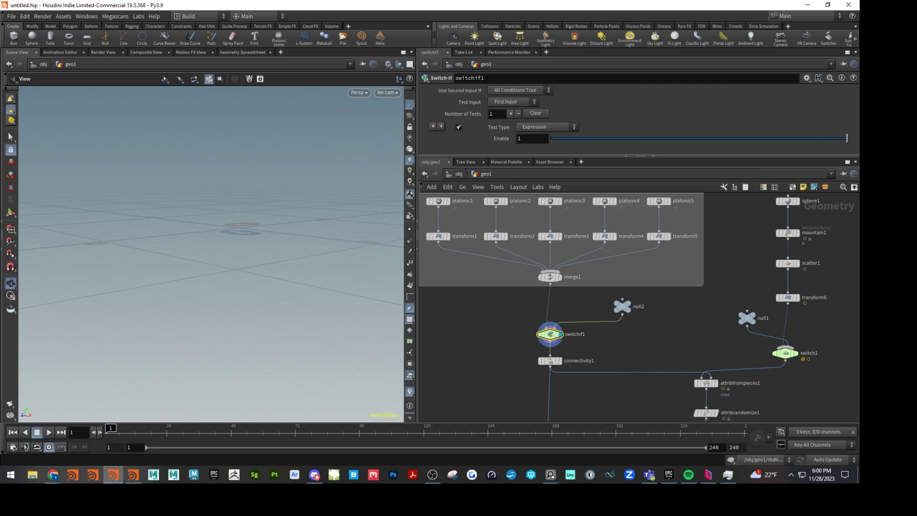
Step: Set the Switch-If node's Enable expression to $F<1 || $F>100 and test it with playback
{"action": "key", "text": "alt+Tab"}
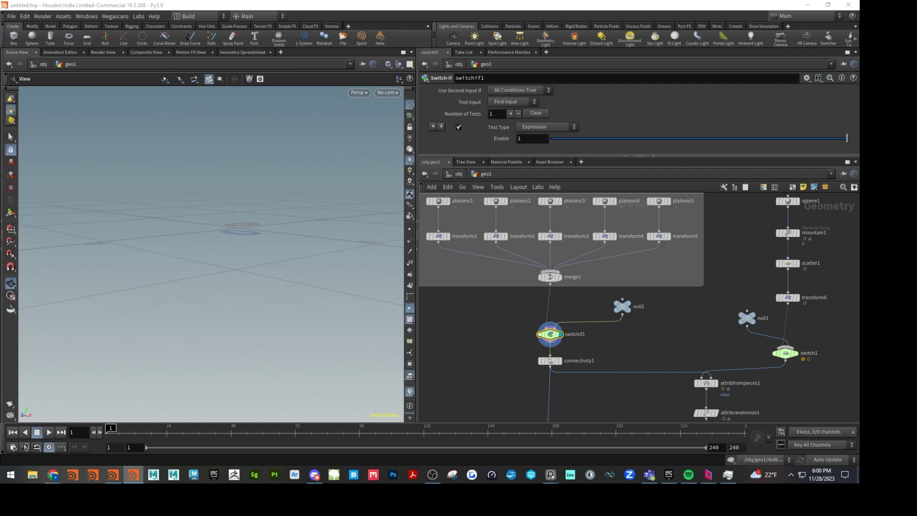
{"action": "left_click", "coordinate": [534, 139]}
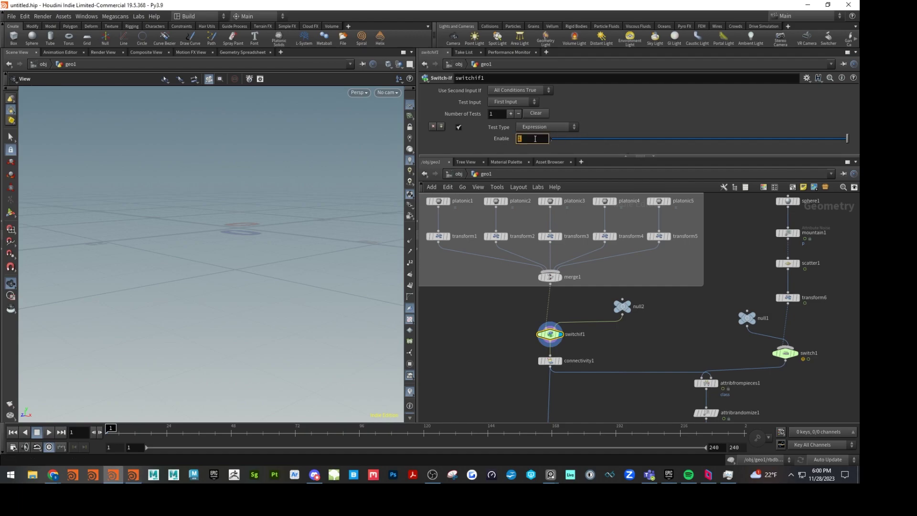
{"action": "type", "text": "$F"}
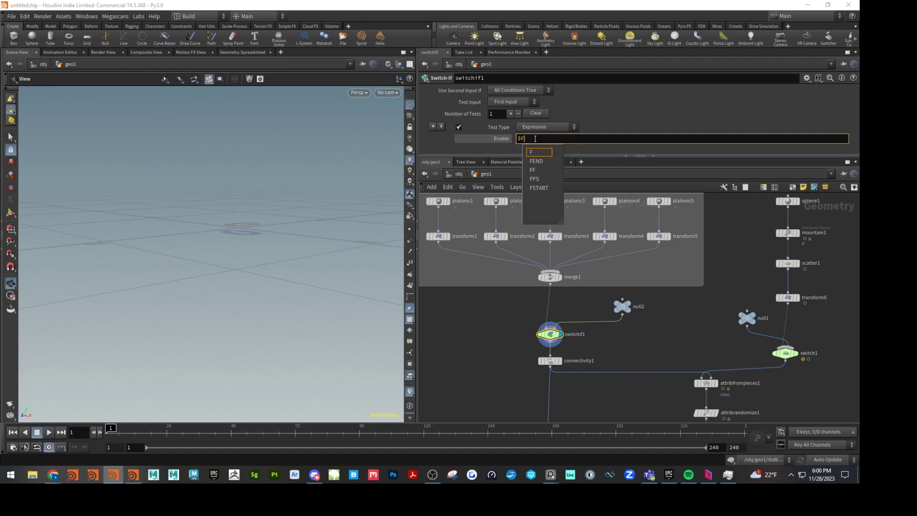
{"action": "type", "text": "<1 ||"}
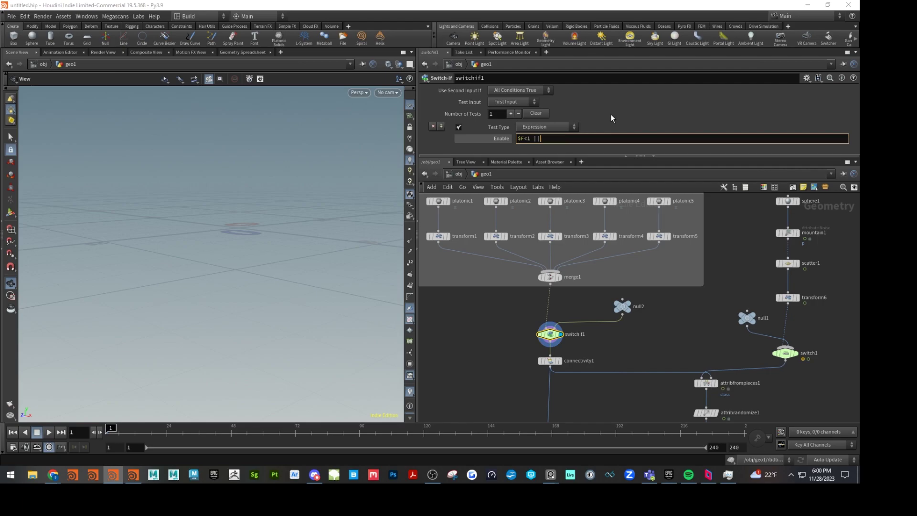
{"action": "type", "text": "$"}
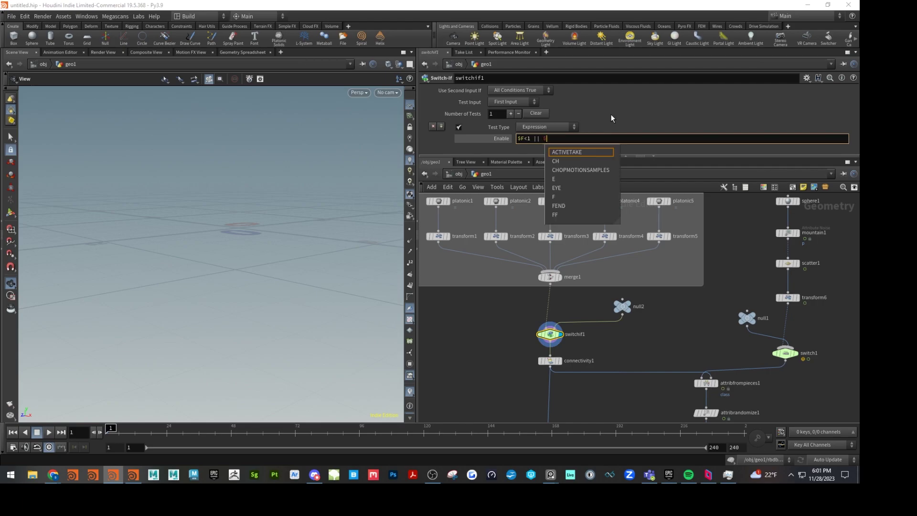
{"action": "type", "text": "F"}
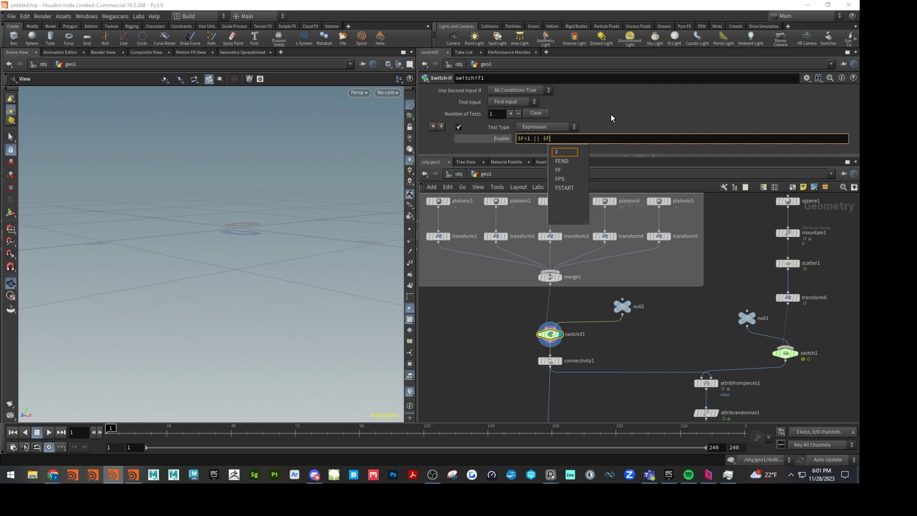
{"action": "type", "text": ">100"}
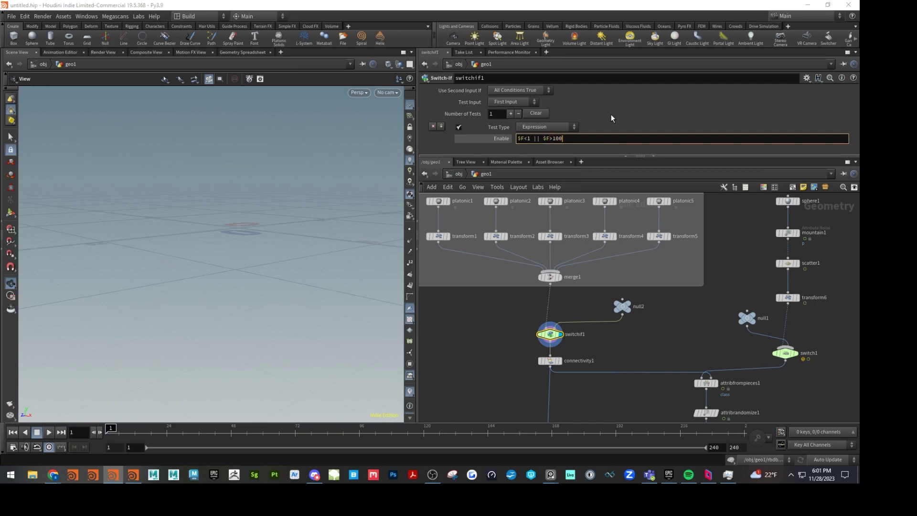
{"action": "key", "text": "Return"}
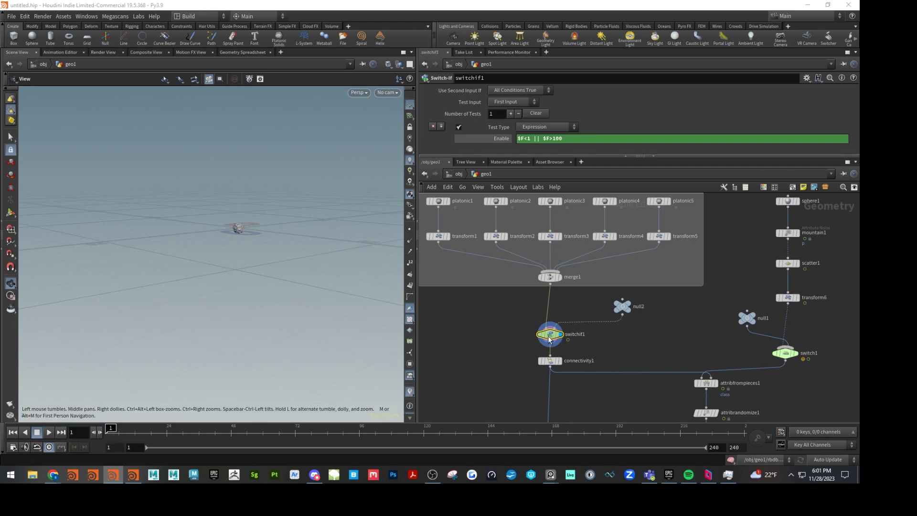
{"action": "left_click", "coordinate": [49, 432]}
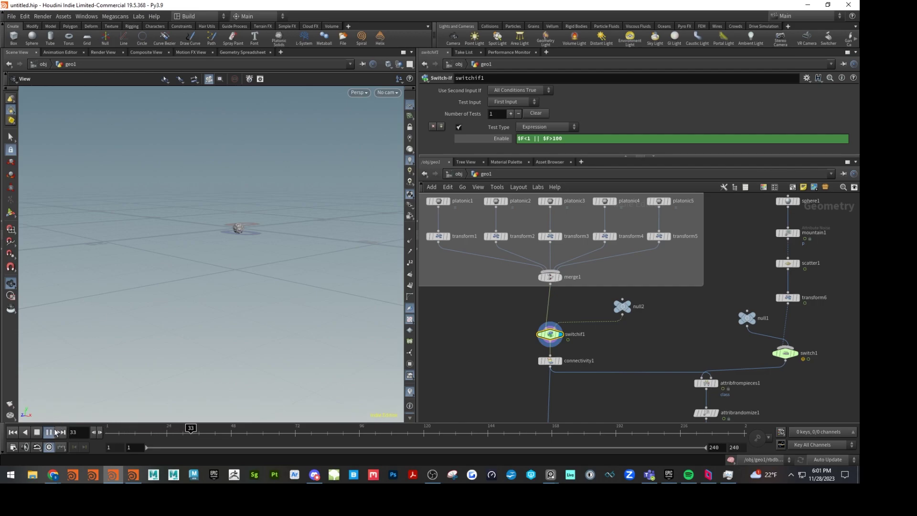
{"action": "left_click", "coordinate": [37, 432]}
Step: Display the RBD Bullet Solver, interrupt its cooking and return to frame 1, dismissing the console
{"action": "scroll", "coordinate": [580, 399], "scroll_direction": "down", "scroll_amount": 5}
{"action": "scroll", "coordinate": [595, 387], "scroll_direction": "down", "scroll_amount": 2}
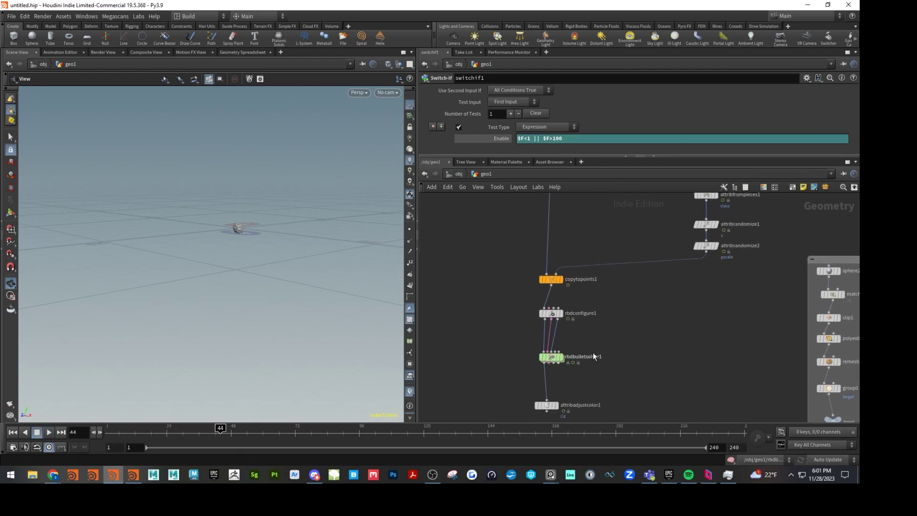
{"action": "mouse_move", "coordinate": [554, 362]}
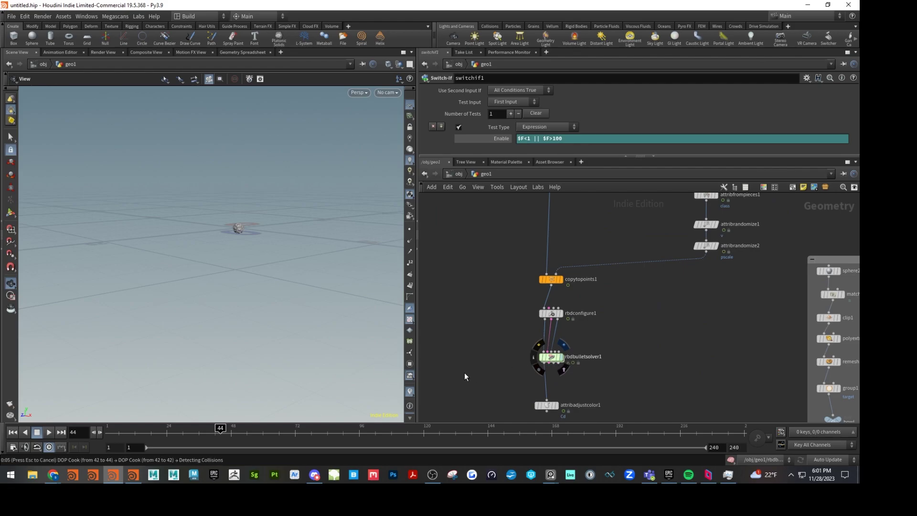
{"action": "key", "text": "Escape"}
{"action": "left_click", "coordinate": [12, 432]}
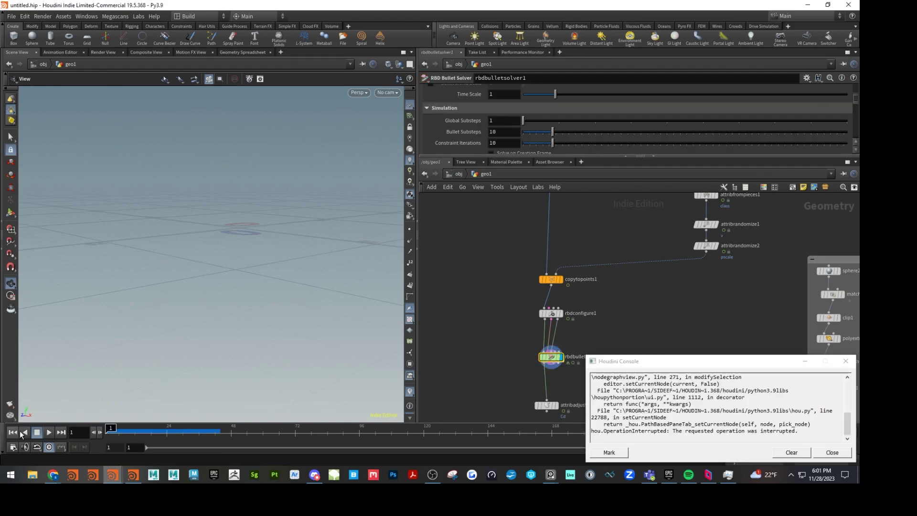
{"action": "left_click", "coordinate": [846, 361]}
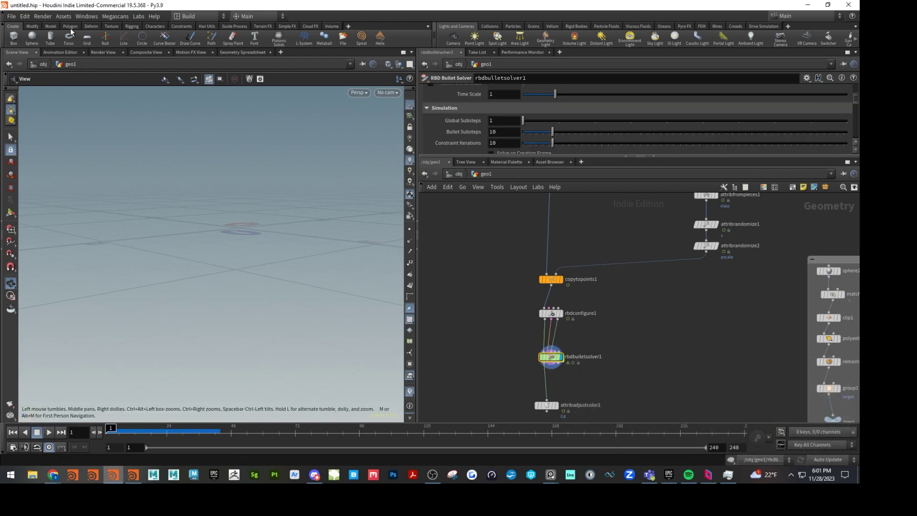
Step: Save the scene as demo in the Desktop folder
{"action": "left_click", "coordinate": [11, 16]}
{"action": "left_click", "coordinate": [28, 81]}
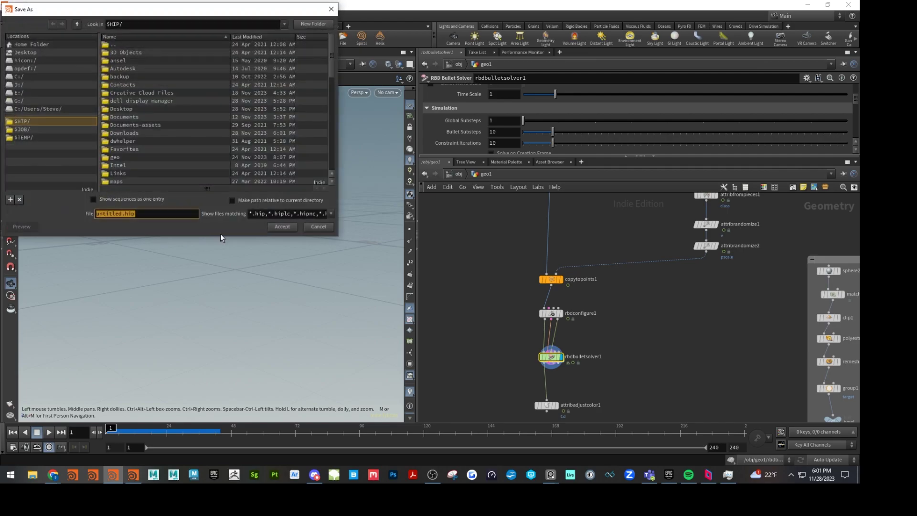
{"action": "type", "text": "demo"}
{"action": "left_click", "coordinate": [25, 52]}
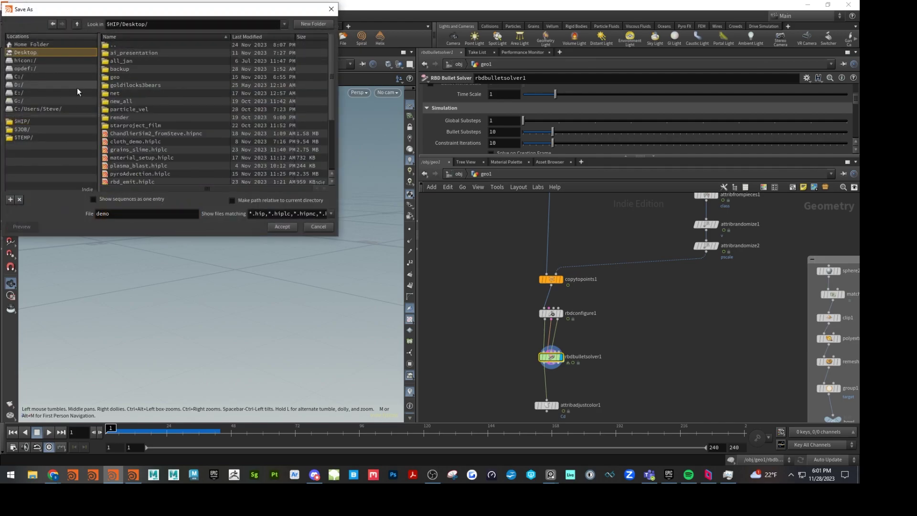
{"action": "left_click", "coordinate": [281, 227]}
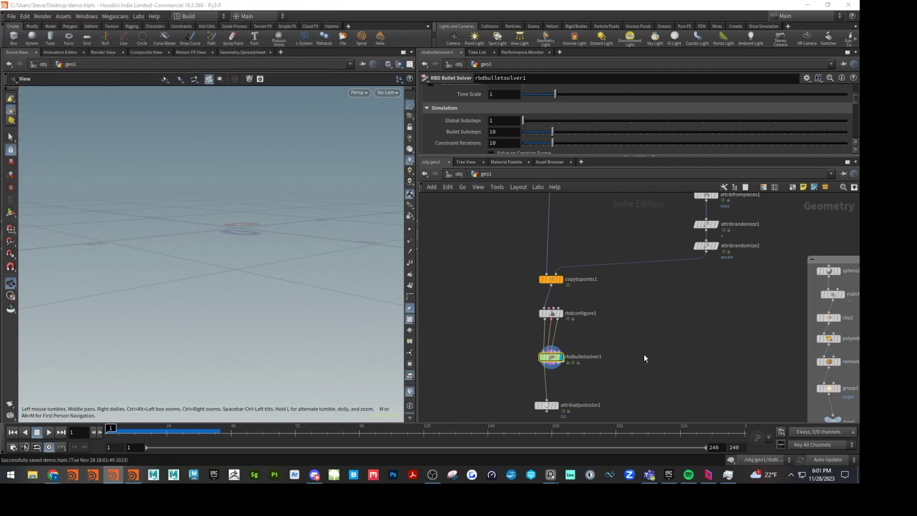
Step: Play the current simulation and set the pscale Attribute Randomize node's Global Scale to 1
{"action": "left_click", "coordinate": [49, 432]}
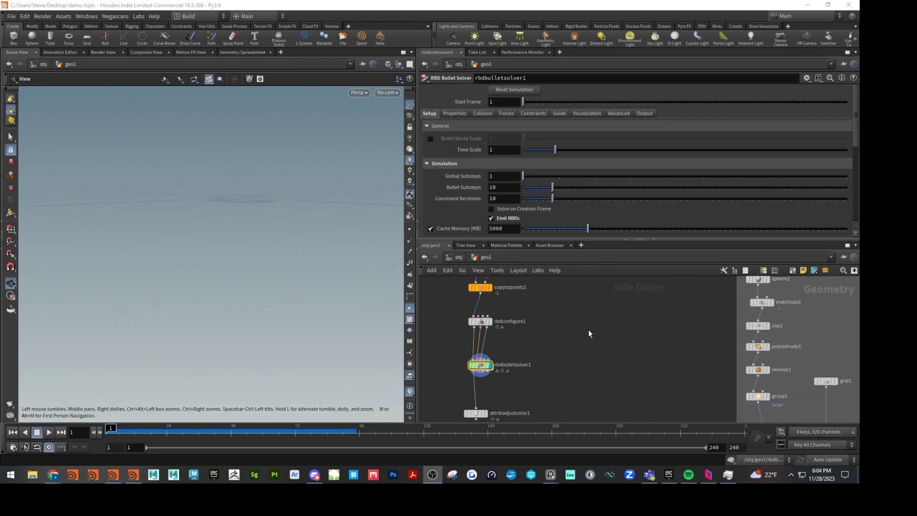
{"action": "middle_click_drag", "start_coordinate": [584, 335], "coordinate": [595, 352]}
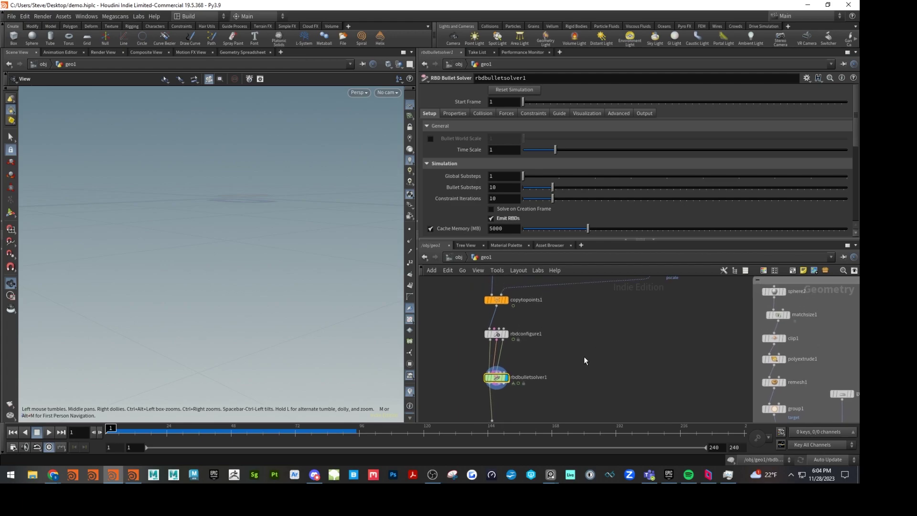
{"action": "middle_click_drag", "start_coordinate": [530, 365], "coordinate": [527, 383]}
{"action": "middle_click_drag", "start_coordinate": [625, 334], "coordinate": [618, 389]}
{"action": "left_click_drag", "start_coordinate": [672, 371], "coordinate": [539, 321]}
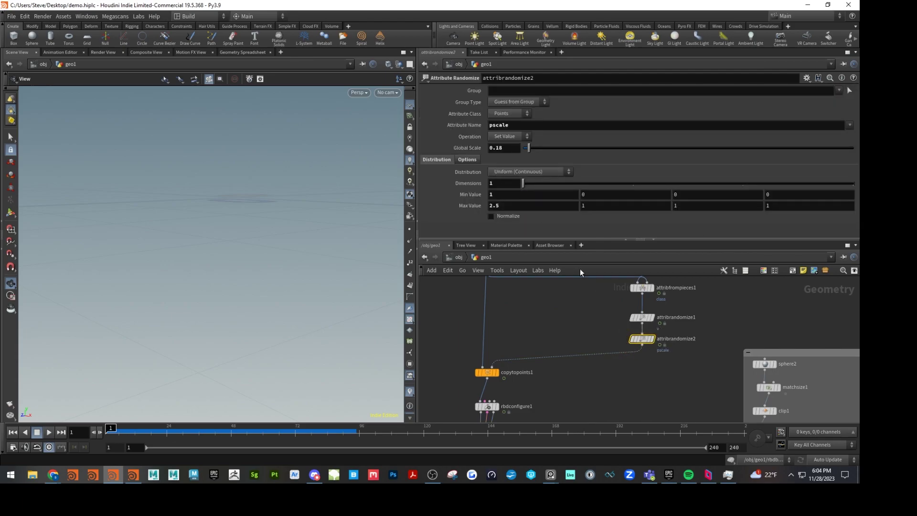
{"action": "left_click_drag", "start_coordinate": [529, 152], "coordinate": [573, 157]}
{"action": "left_click", "coordinate": [504, 148]}
{"action": "type", "text": "1"}
{"action": "key", "text": "Return"}
Step: Reset the RBD Bullet Solver simulation and play it from frame 1 to inspect the size of the emitted pieces
{"action": "left_click", "coordinate": [48, 432]}
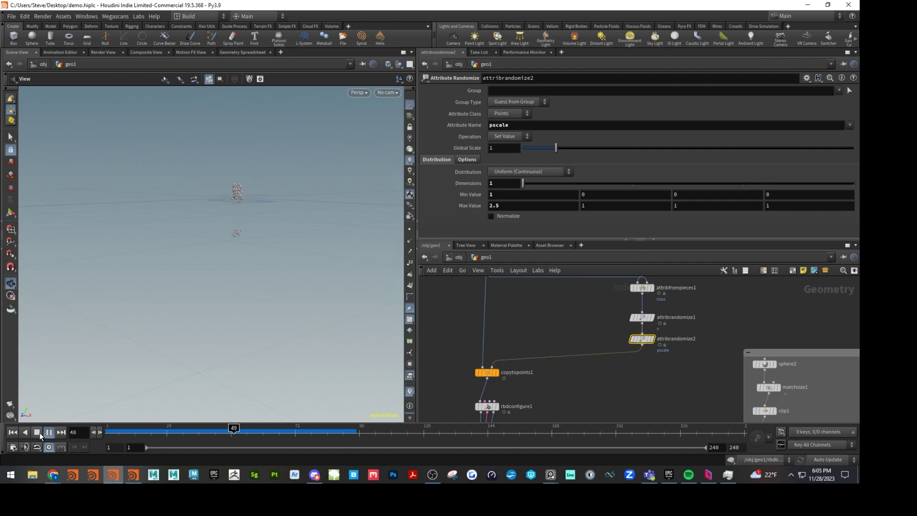
{"action": "left_click", "coordinate": [40, 432]}
{"action": "middle_click_drag", "start_coordinate": [592, 399], "coordinate": [589, 335]}
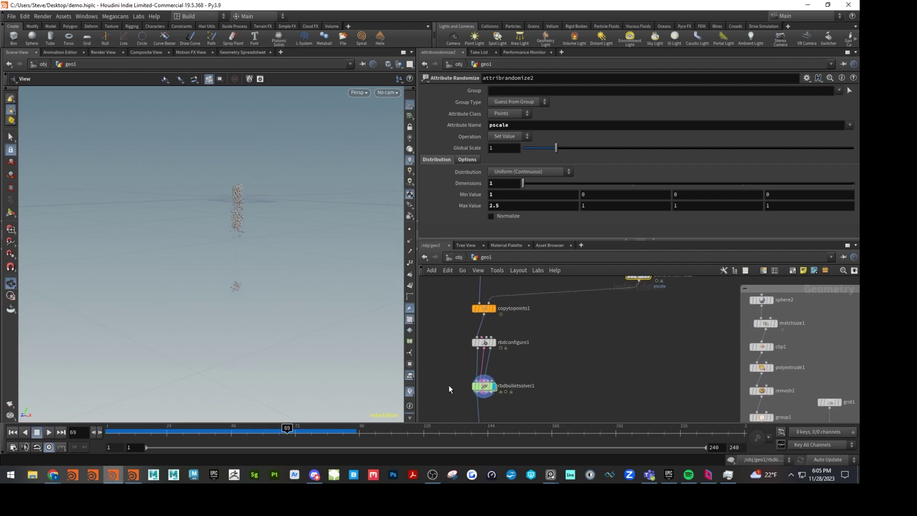
{"action": "left_click", "coordinate": [483, 385]}
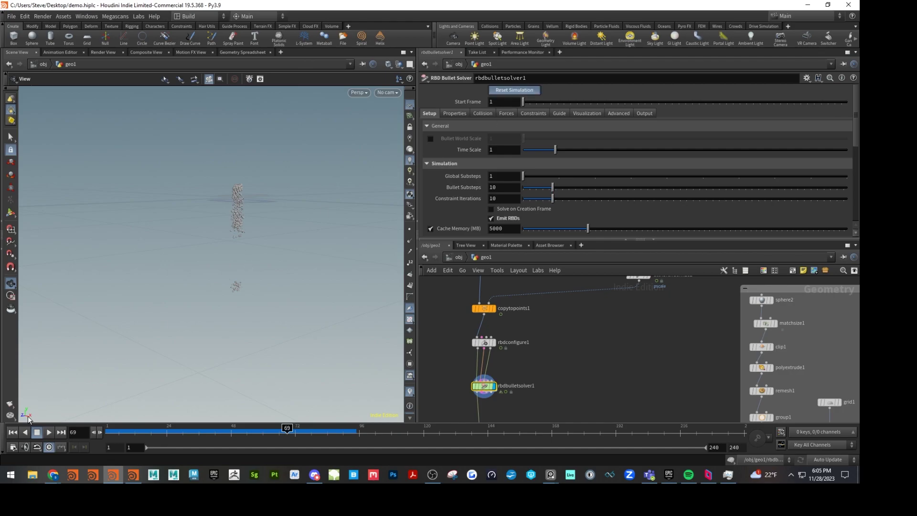
{"action": "left_click", "coordinate": [12, 432]}
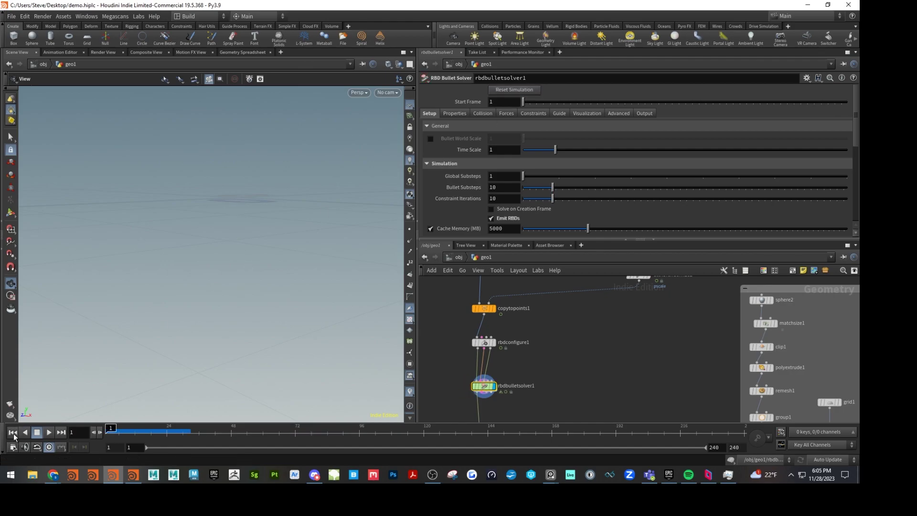
{"action": "left_click", "coordinate": [513, 90]}
{"action": "left_click", "coordinate": [49, 432]}
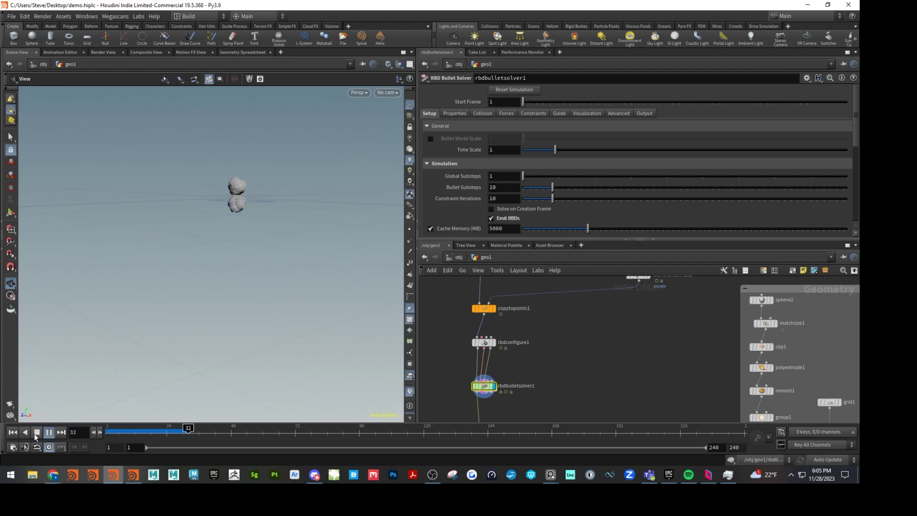
{"action": "left_click", "coordinate": [37, 432]}
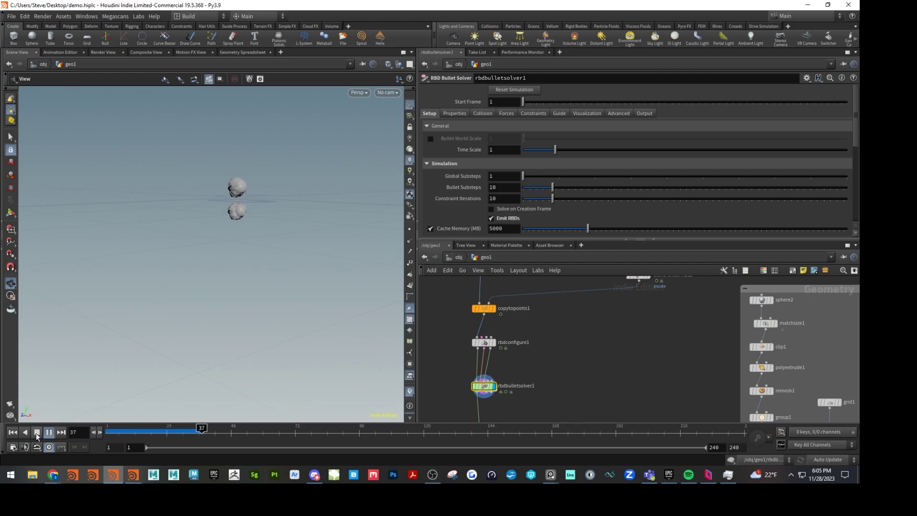
{"action": "left_click", "coordinate": [37, 432]}
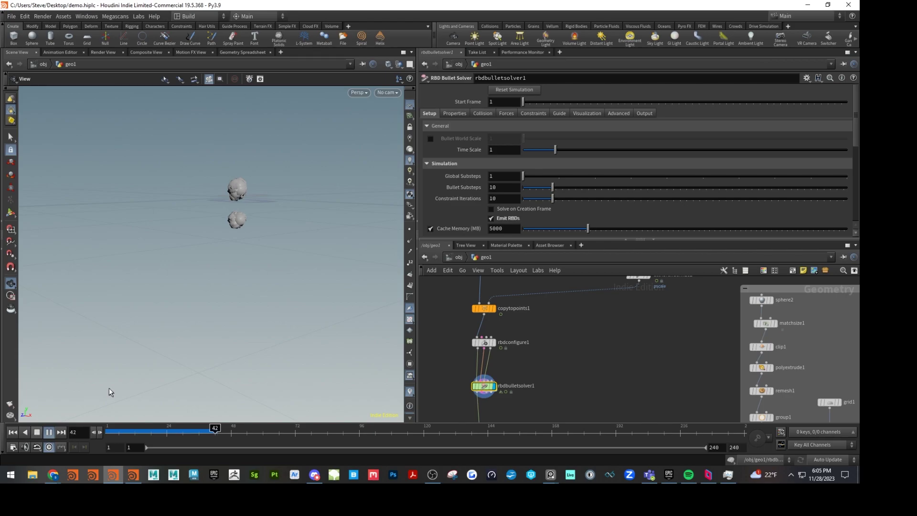
{"action": "scroll", "coordinate": [296, 227], "scroll_direction": "up", "scroll_amount": 3}
{"action": "middle_click_drag", "start_coordinate": [296, 228], "coordinate": [263, 286]}
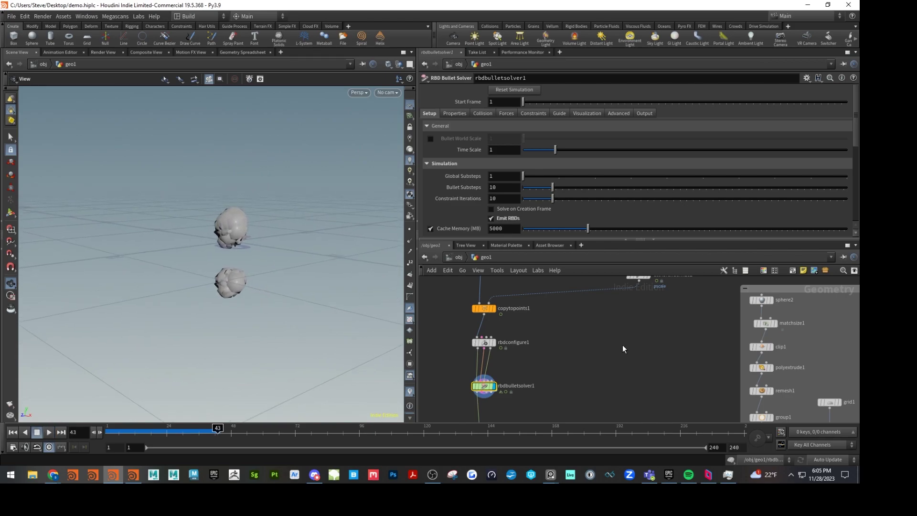
Step: Set the pscale Attribute Randomize node's Global Scale to 0.1
{"action": "middle_click_drag", "start_coordinate": [623, 345], "coordinate": [616, 385]}
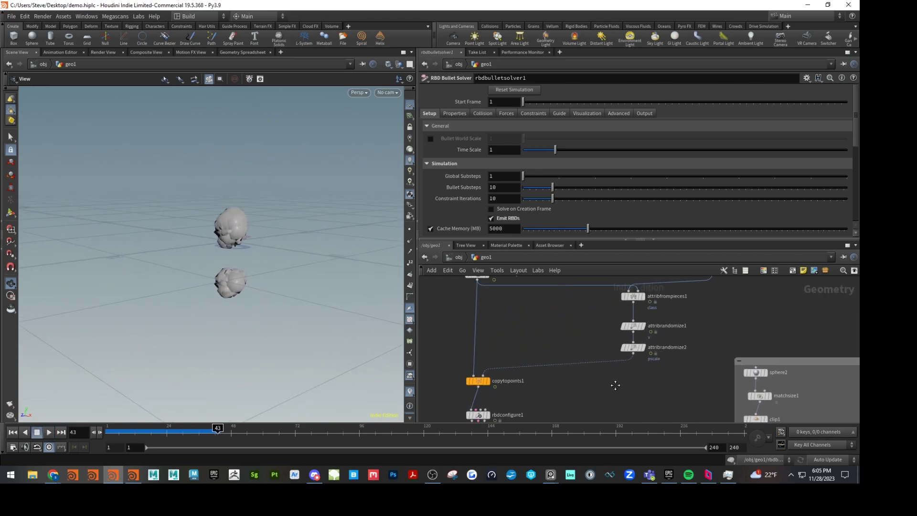
{"action": "left_click", "coordinate": [635, 348]}
{"action": "left_click_drag", "start_coordinate": [557, 148], "coordinate": [536, 155]}
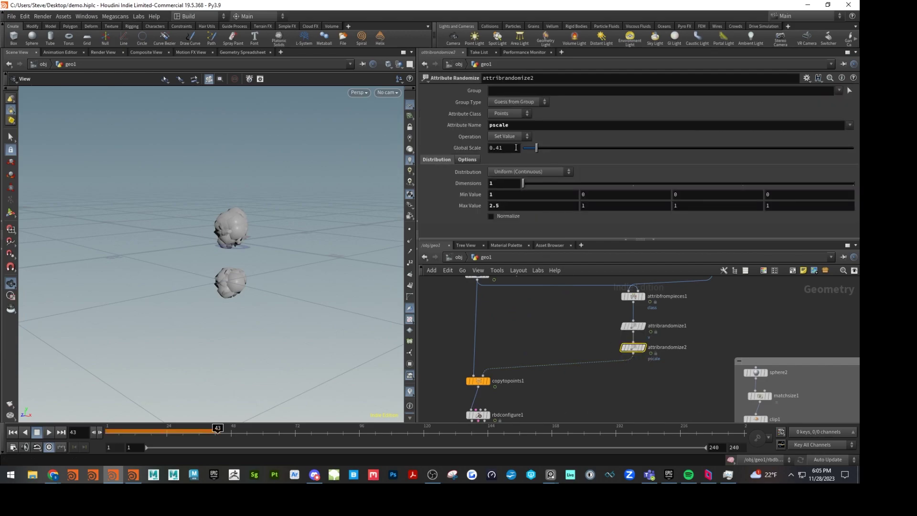
{"action": "left_click", "coordinate": [517, 148]}
{"action": "type", "text": ".1"}
Step: Reset the RBD Bullet Solver simulation, play it to examine the falling pieces up close, and return to frame 1
{"action": "middle_click_drag", "start_coordinate": [639, 338], "coordinate": [653, 270]}
{"action": "left_click", "coordinate": [493, 390]}
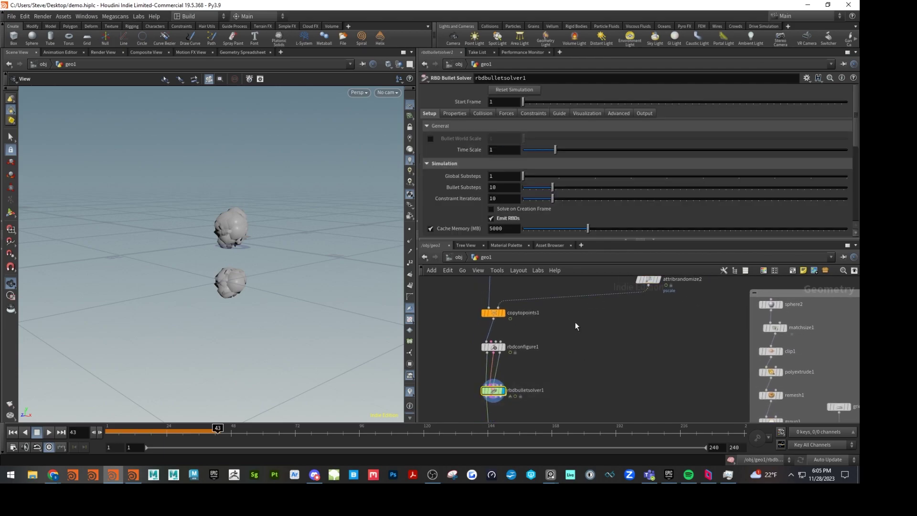
{"action": "left_click", "coordinate": [519, 91]}
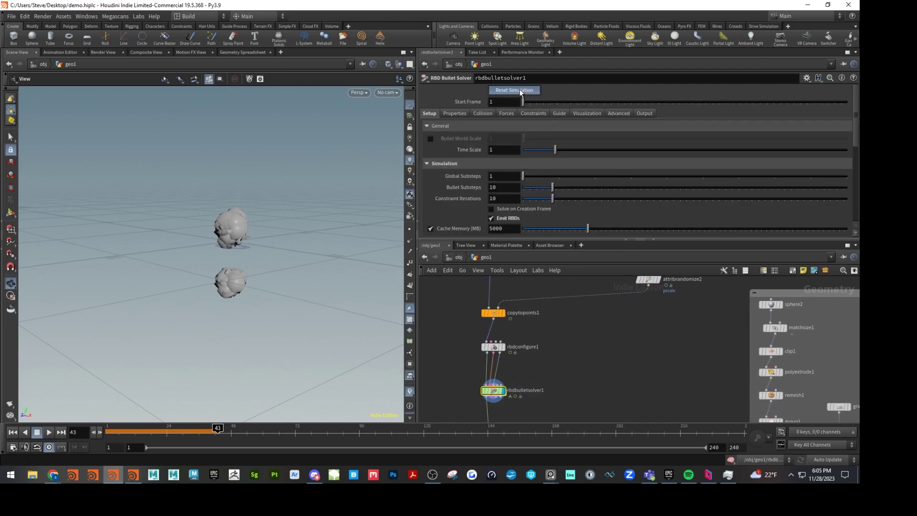
{"action": "left_click", "coordinate": [9, 433]}
{"action": "left_click", "coordinate": [49, 433]}
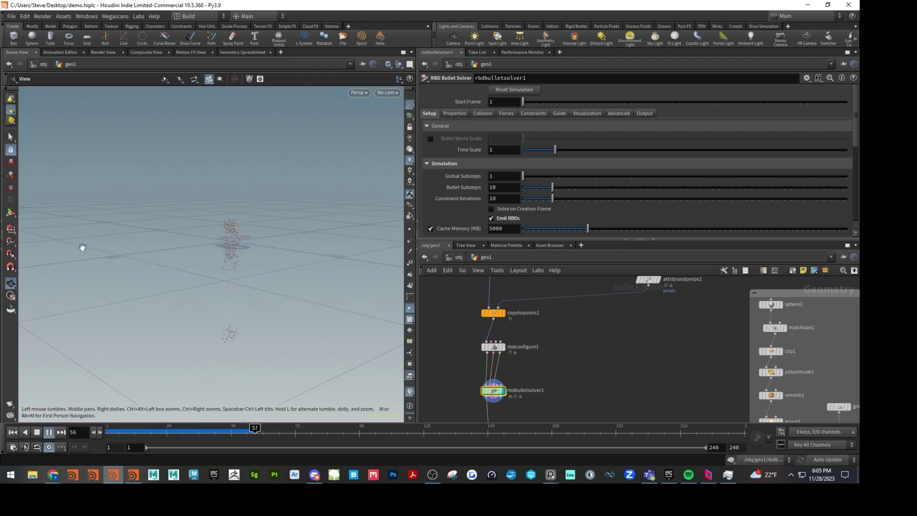
{"action": "scroll", "coordinate": [241, 199], "scroll_direction": "up", "scroll_amount": 3}
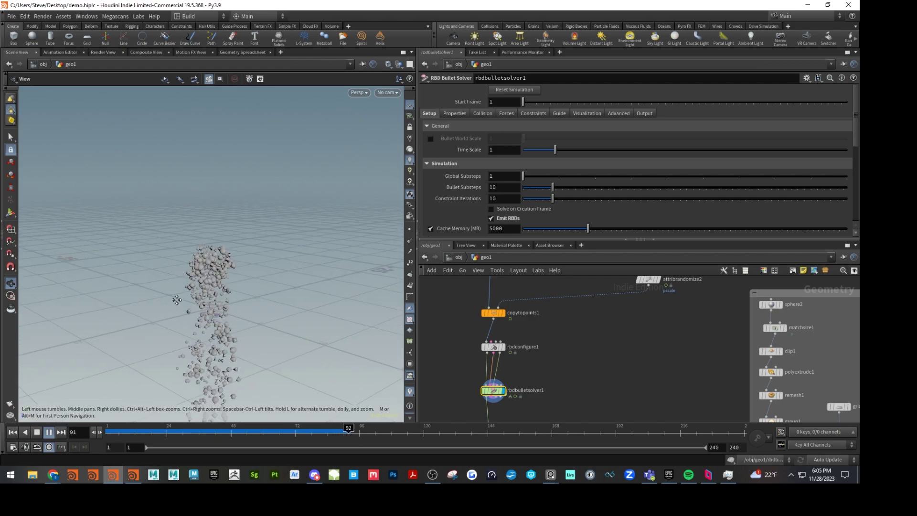
{"action": "scroll", "coordinate": [224, 248], "scroll_direction": "up", "scroll_amount": 6}
{"action": "scroll", "coordinate": [259, 258], "scroll_direction": "down", "scroll_amount": 6}
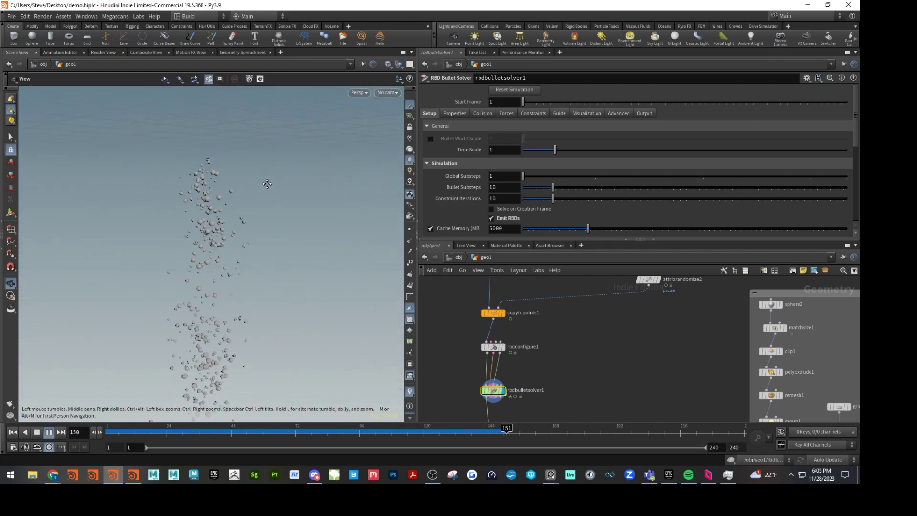
{"action": "left_click", "coordinate": [37, 432]}
{"action": "left_click", "coordinate": [13, 431]}
Step: Add a Merge node, wire the bowl and floor nodes into it, and connect it to the RBD Bullet Solver's collision input
{"action": "middle_click_drag", "start_coordinate": [698, 329], "coordinate": [661, 284]}
{"action": "scroll", "coordinate": [660, 283], "scroll_direction": "down", "scroll_amount": 3}
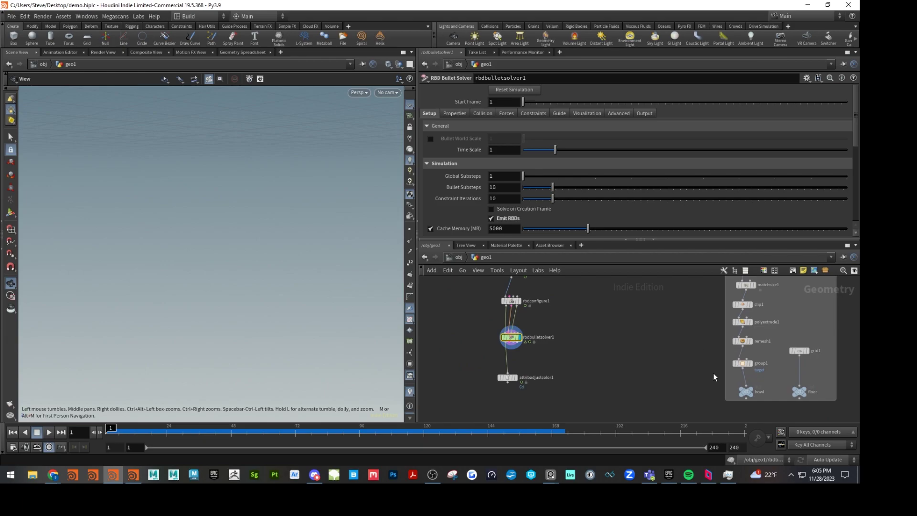
{"action": "key", "text": "Tab"}
{"action": "type", "text": "merg"}
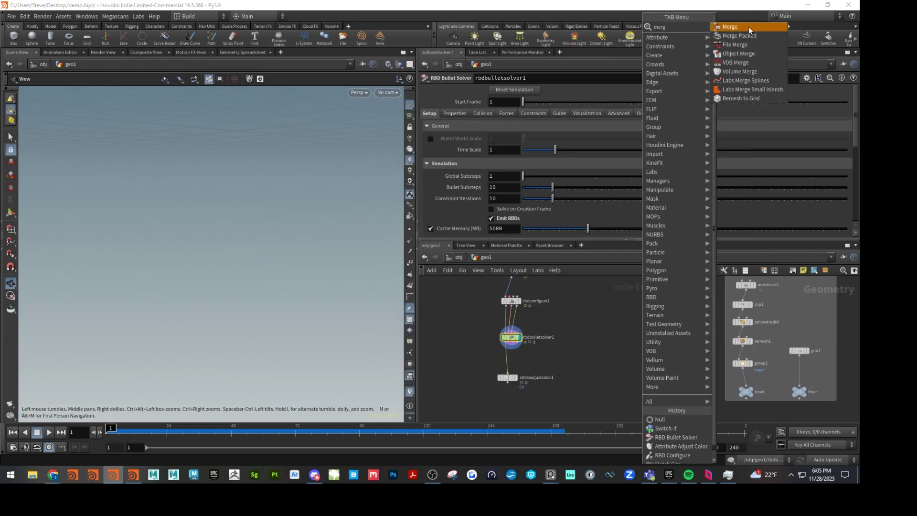
{"action": "left_click", "coordinate": [750, 27]}
{"action": "left_click", "coordinate": [620, 314]}
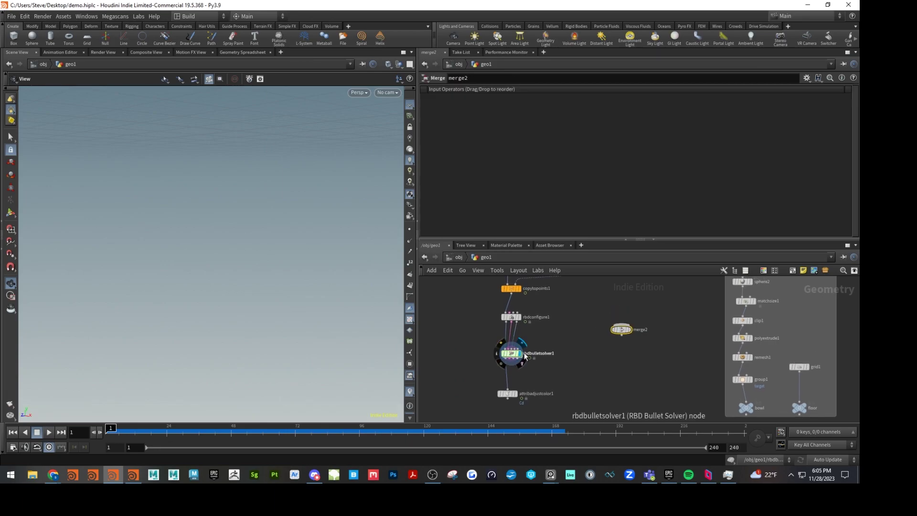
{"action": "left_click_drag", "start_coordinate": [745, 416], "coordinate": [621, 322]}
{"action": "mouse_move", "coordinate": [799, 414]}
{"action": "left_mouse_down"}
{"action": "mouse_move", "coordinate": [617, 318]}
{"action": "mouse_move", "coordinate": [516, 354]}
{"action": "left_mouse_up"}
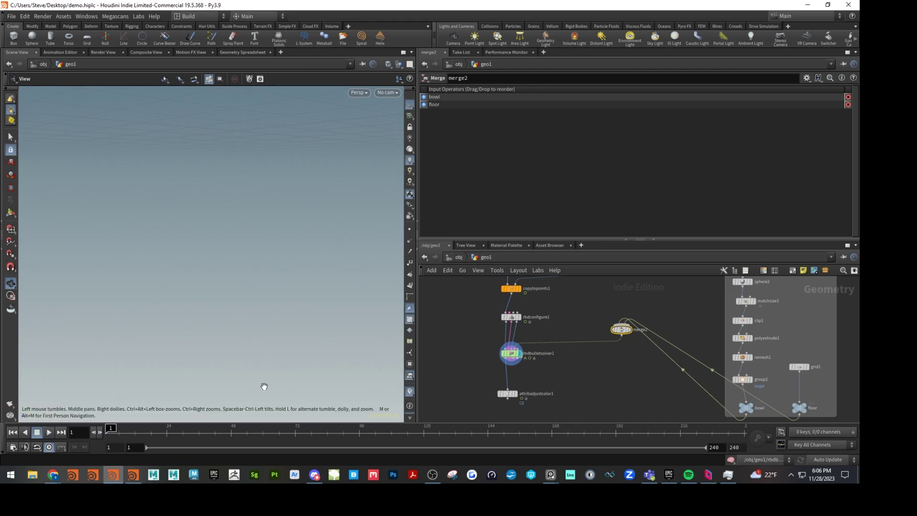
Step: Frame the bowl and floor in the viewport and play the simulation to check the collisions
{"action": "left_click_drag", "start_coordinate": [293, 314], "coordinate": [367, 336]}
{"action": "key", "text": "f"}
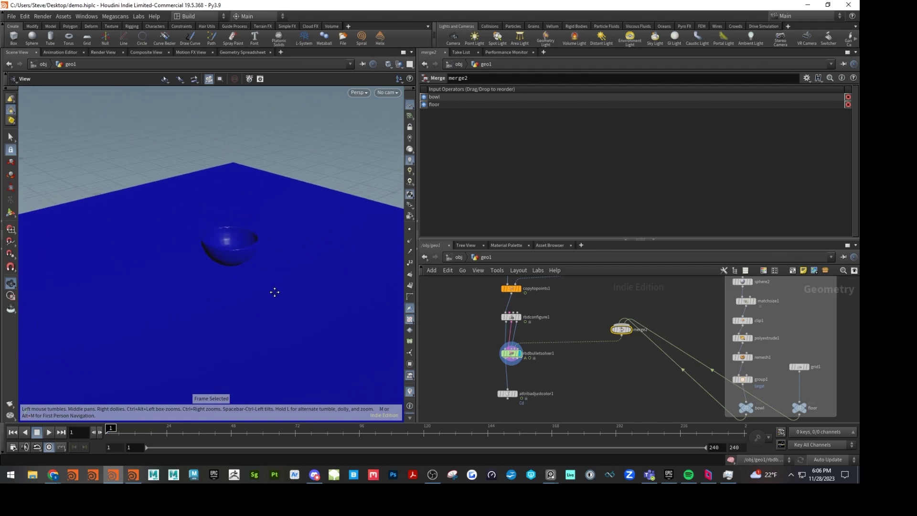
{"action": "left_click", "coordinate": [48, 432]}
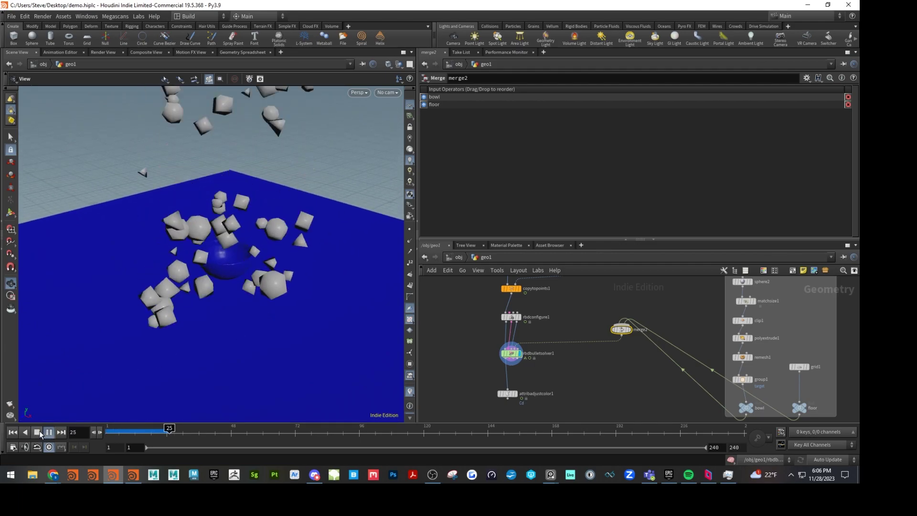
{"action": "left_click", "coordinate": [37, 431]}
{"action": "right_click_drag", "start_coordinate": [220, 318], "coordinate": [176, 305]}
Step: Set the Center Y of the emitter's sphere1 node to 6
{"action": "middle_click_drag", "start_coordinate": [662, 301], "coordinate": [721, 363]}
{"action": "middle_click_drag", "start_coordinate": [731, 328], "coordinate": [731, 380]}
{"action": "left_click", "coordinate": [685, 327]}
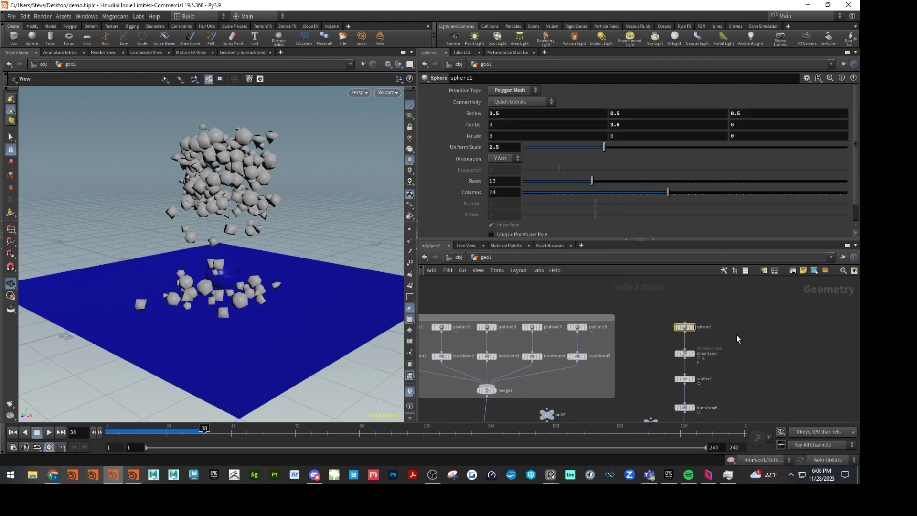
{"action": "left_click", "coordinate": [634, 124]}
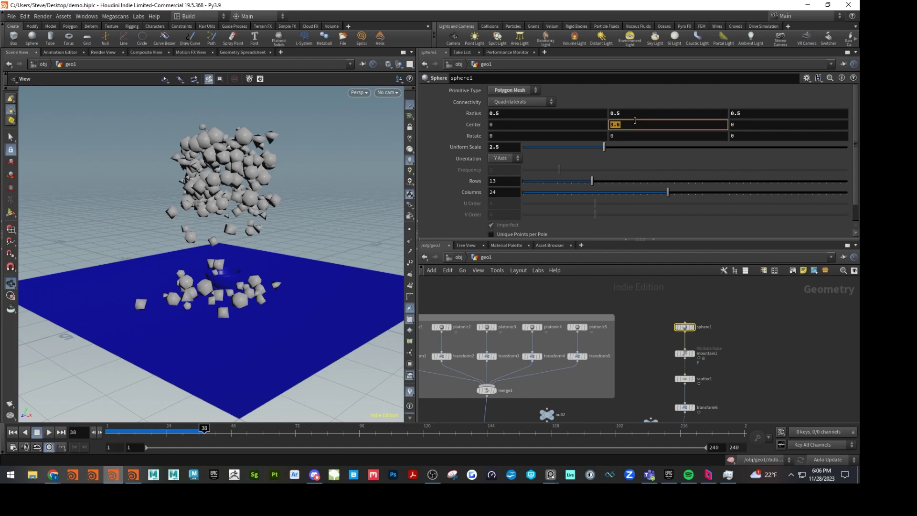
{"action": "type", "text": "6"}
{"action": "key", "text": "Return"}
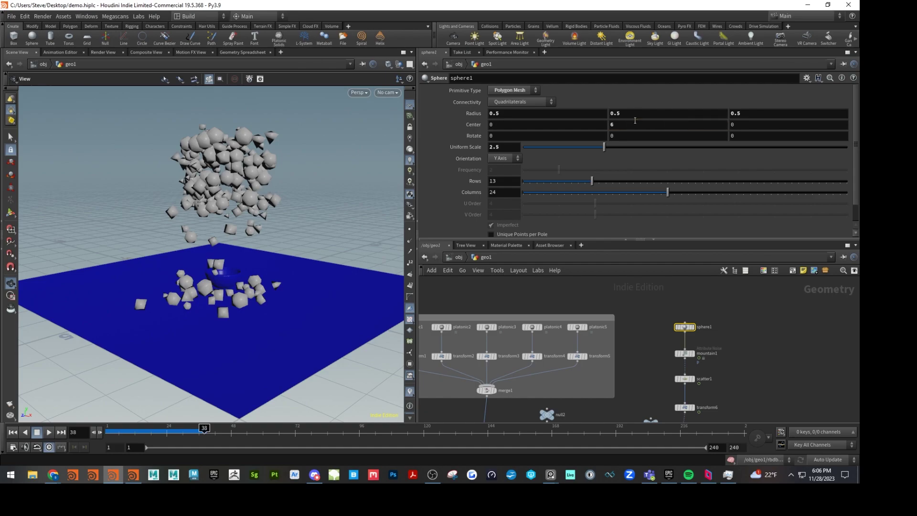
Step: Replay the RBD Bullet Solver simulation from frame 1 to examine how the pieces fall from the raised emitter
{"action": "left_click", "coordinate": [13, 433]}
{"action": "left_click", "coordinate": [48, 432]}
{"action": "left_click", "coordinate": [36, 433]}
{"action": "left_click", "coordinate": [12, 432]}
{"action": "middle_click_drag", "start_coordinate": [548, 404], "coordinate": [559, 258]}
{"action": "left_click", "coordinate": [525, 387]}
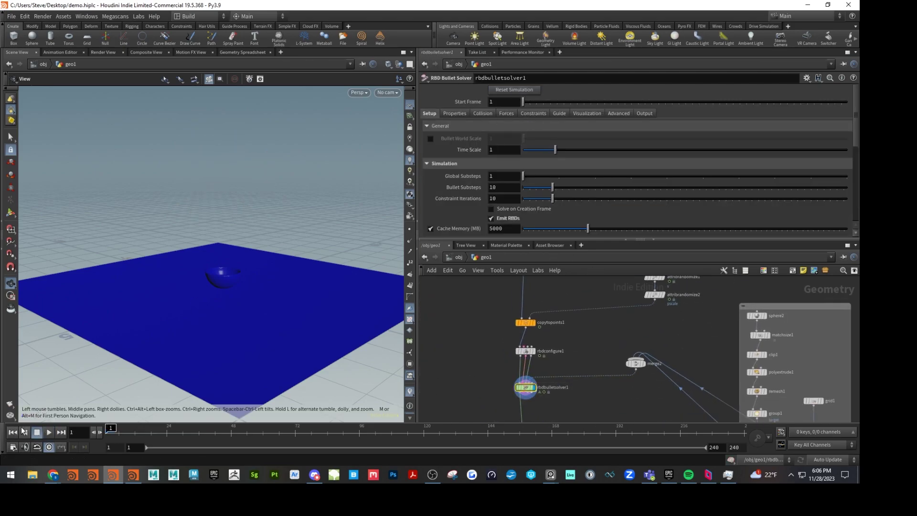
{"action": "left_click", "coordinate": [48, 433]}
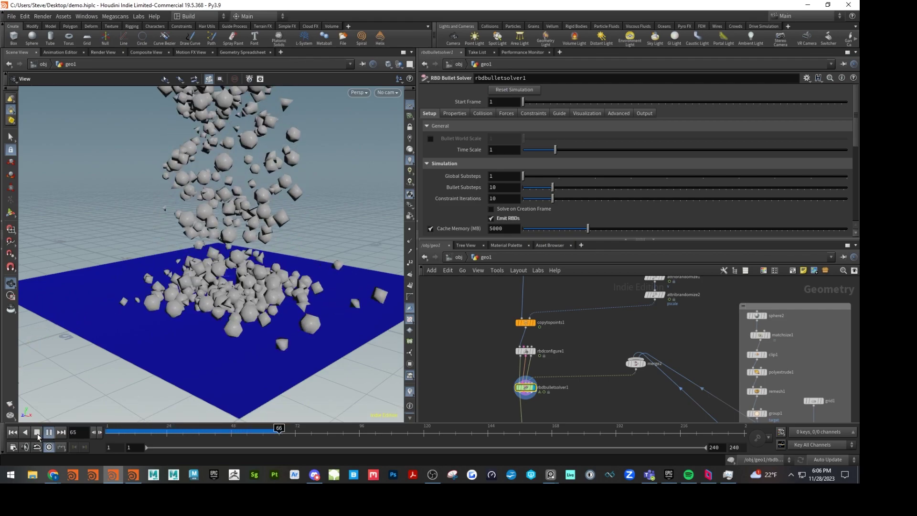
{"action": "left_click", "coordinate": [37, 432]}
{"action": "left_click_drag", "start_coordinate": [210, 239], "coordinate": [211, 200]}
Step: Turn on the template display of the emitter's sphere1 node and bring the whole scene into view
{"action": "middle_click_drag", "start_coordinate": [731, 319], "coordinate": [672, 388]}
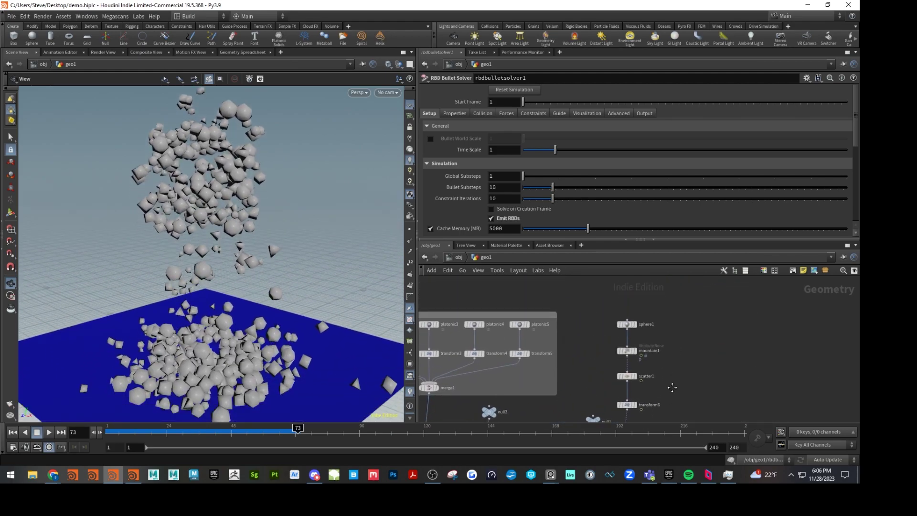
{"action": "left_click", "coordinate": [628, 325]}
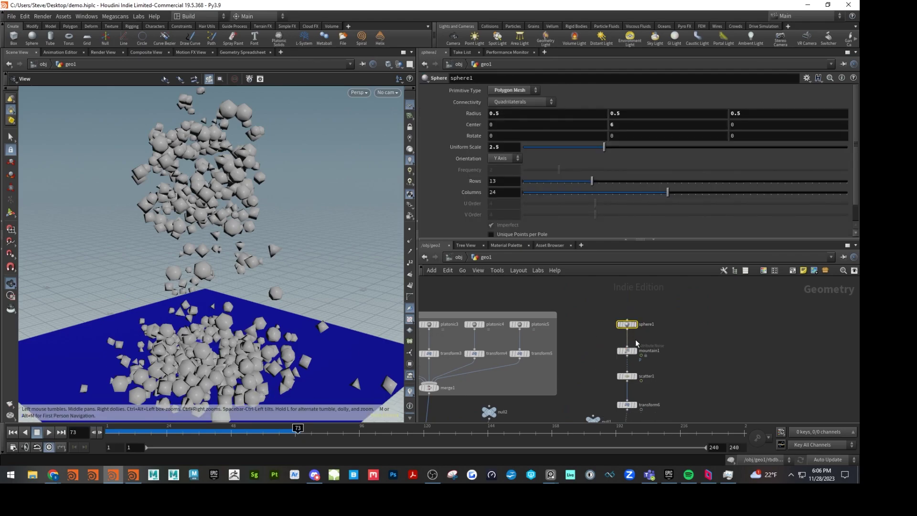
{"action": "left_click", "coordinate": [634, 325]}
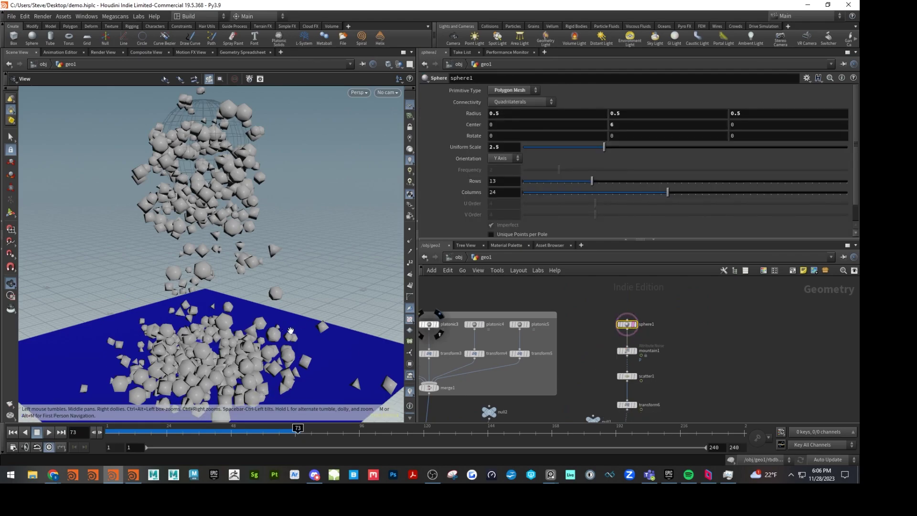
{"action": "scroll", "coordinate": [187, 320], "scroll_direction": "down", "scroll_amount": 3}
{"action": "middle_click_drag", "start_coordinate": [188, 320], "coordinate": [162, 359]}
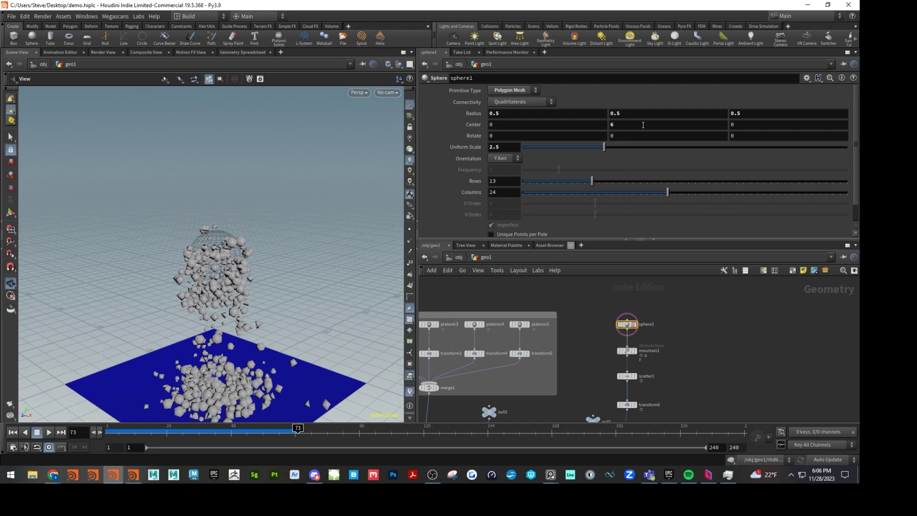
Step: Set sphere1's Center Y to 10 after trying a value of 20
{"action": "left_click", "coordinate": [641, 125]}
{"action": "type", "text": "20"}
{"action": "key", "text": "Return"}
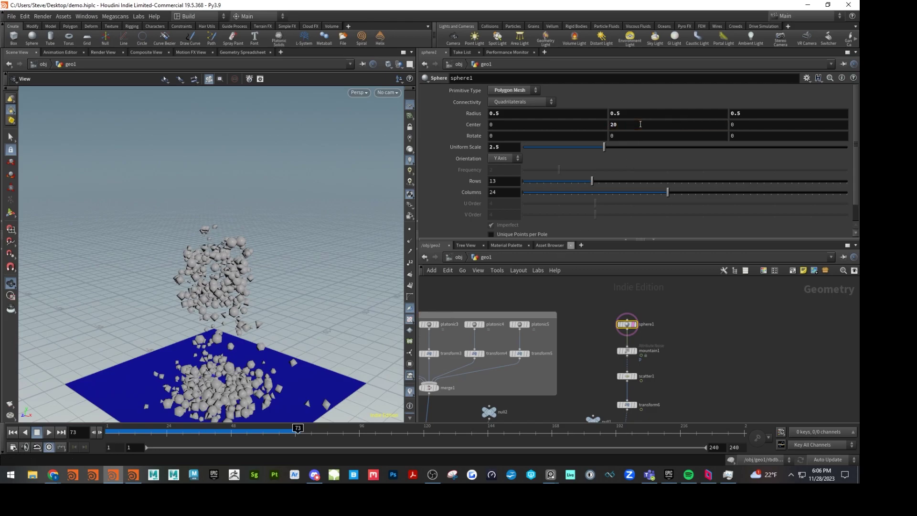
{"action": "left_click", "coordinate": [641, 124]}
{"action": "type", "text": "10"}
{"action": "key", "text": "Return"}
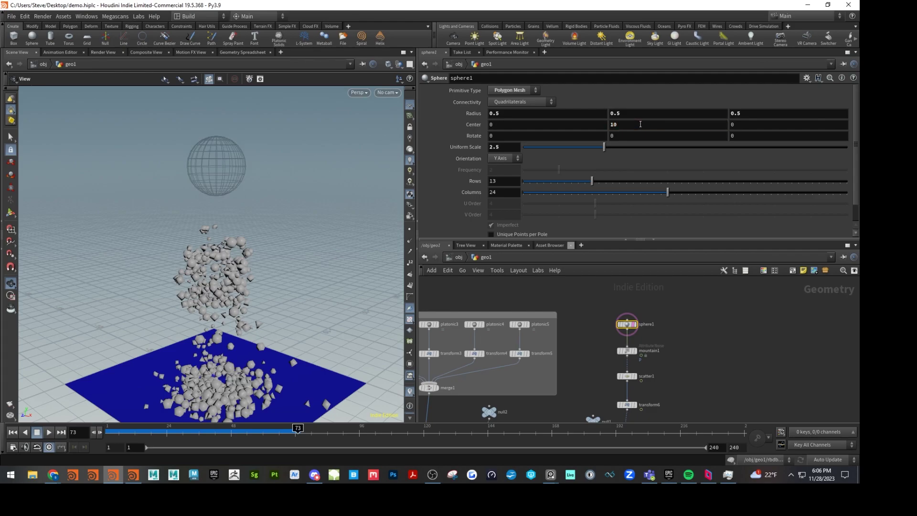
Step: Set sphere1's Center Y to 15 after trying a value of 20
{"action": "left_click", "coordinate": [640, 124]}
{"action": "type", "text": "20"}
{"action": "key", "text": "Return"}
{"action": "scroll", "coordinate": [241, 271], "scroll_direction": "down", "scroll_amount": 5}
{"action": "middle_click_drag", "start_coordinate": [249, 282], "coordinate": [240, 311]}
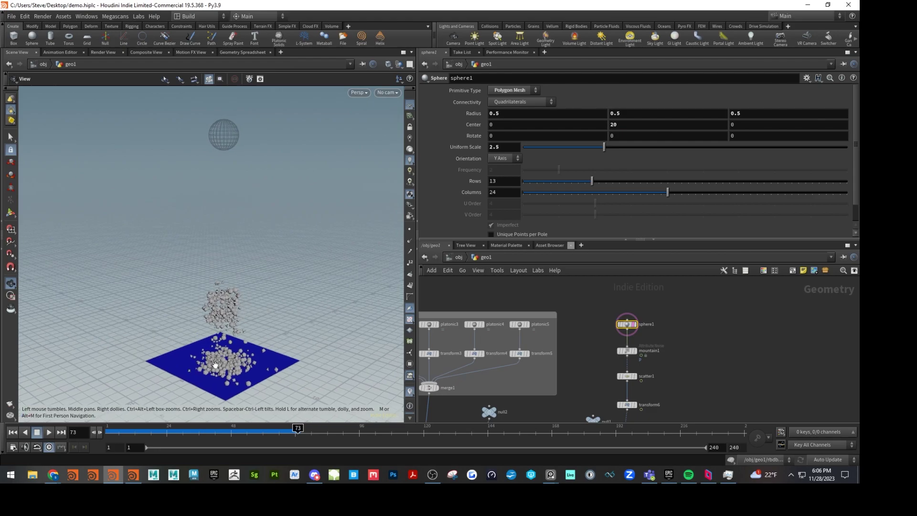
{"action": "left_click", "coordinate": [635, 125]}
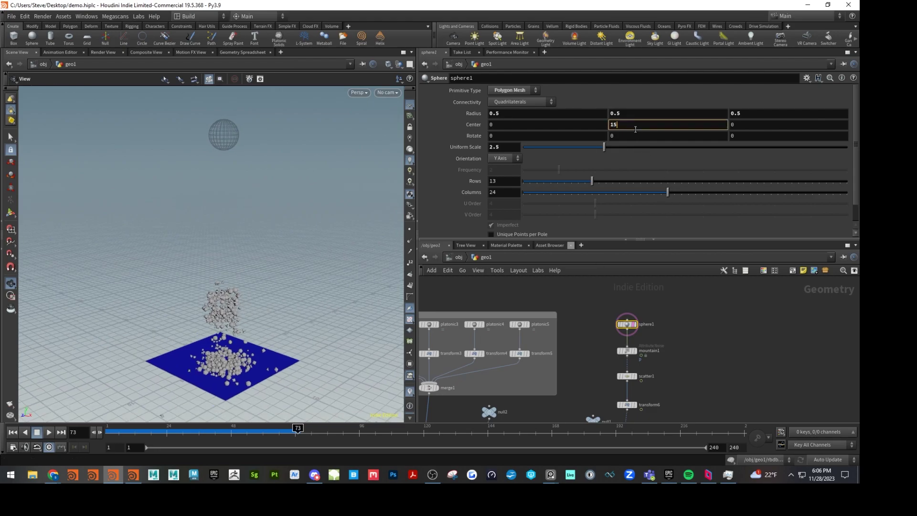
{"action": "key", "text": "Return"}
Step: Reset the simulation of rbdbulletsolver1 and replay it from frame 1 to examine how the pieces fall from the higher emitter
{"action": "left_click", "coordinate": [13, 432]}
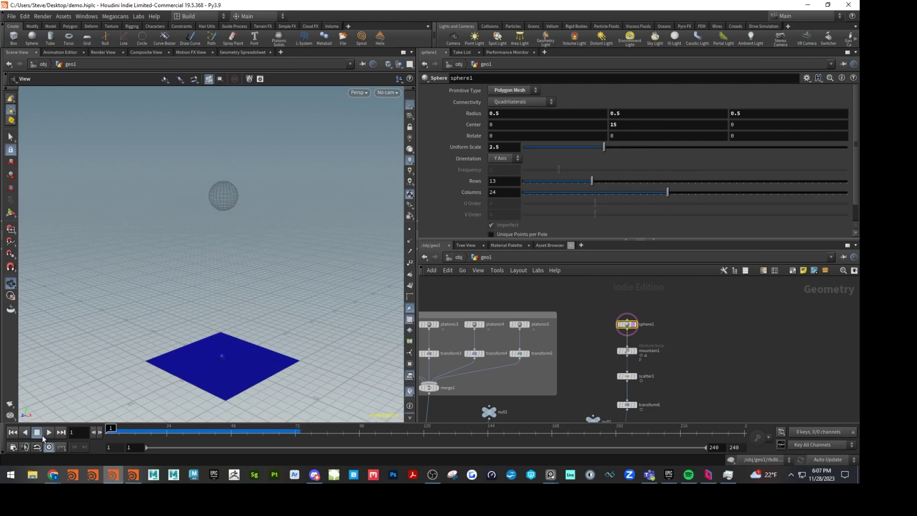
{"action": "left_click", "coordinate": [49, 432]}
{"action": "middle_click_drag", "start_coordinate": [561, 398], "coordinate": [521, 378]}
{"action": "left_click", "coordinate": [514, 412]}
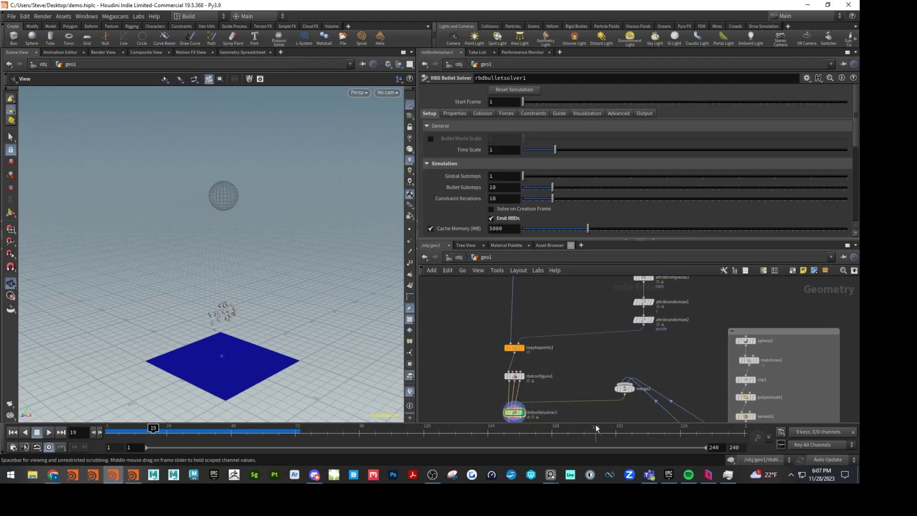
{"action": "left_click", "coordinate": [523, 91]}
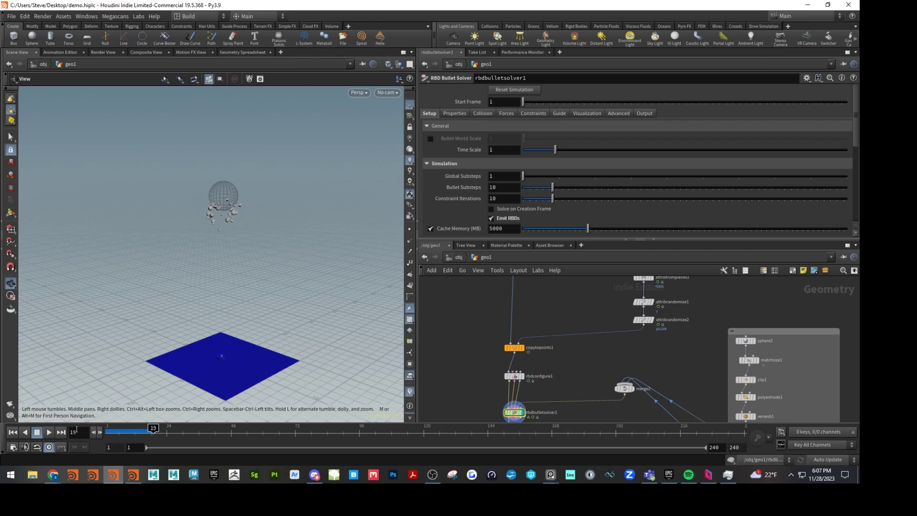
{"action": "left_click", "coordinate": [17, 432]}
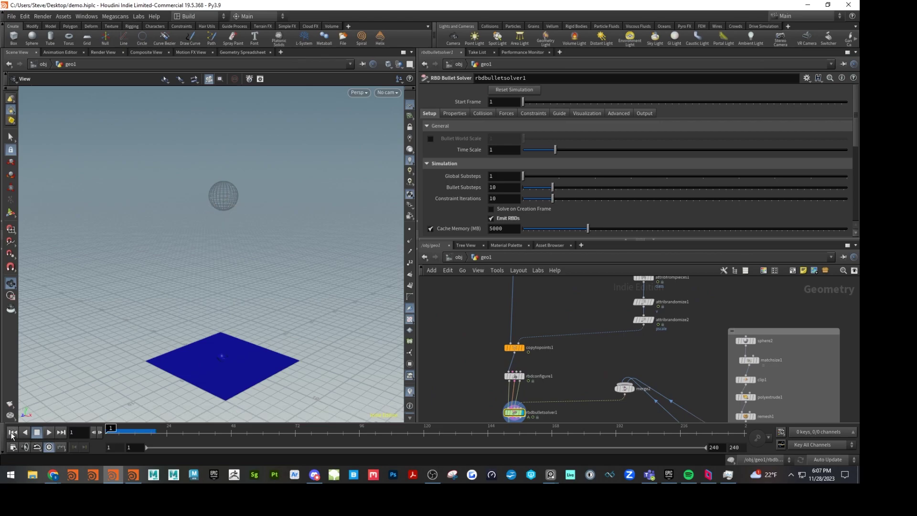
{"action": "left_click", "coordinate": [50, 432]}
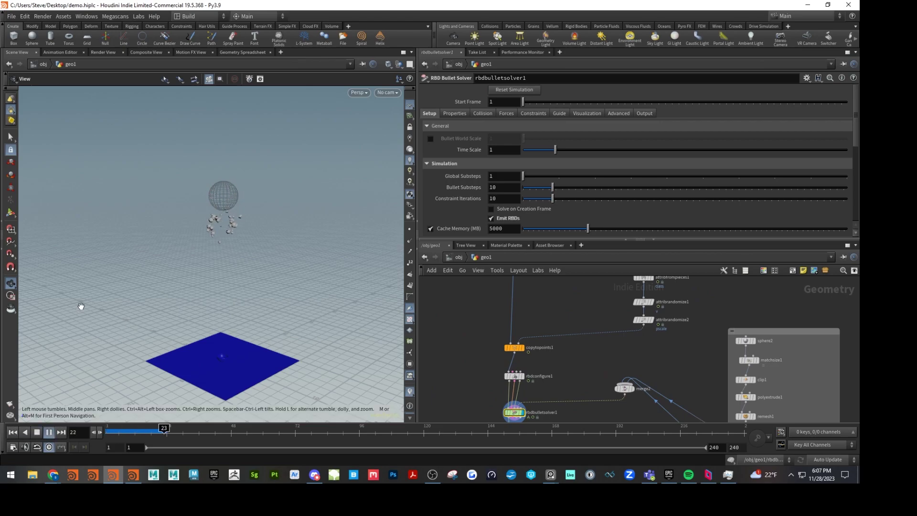
{"action": "scroll", "coordinate": [277, 367], "scroll_direction": "up", "scroll_amount": 5}
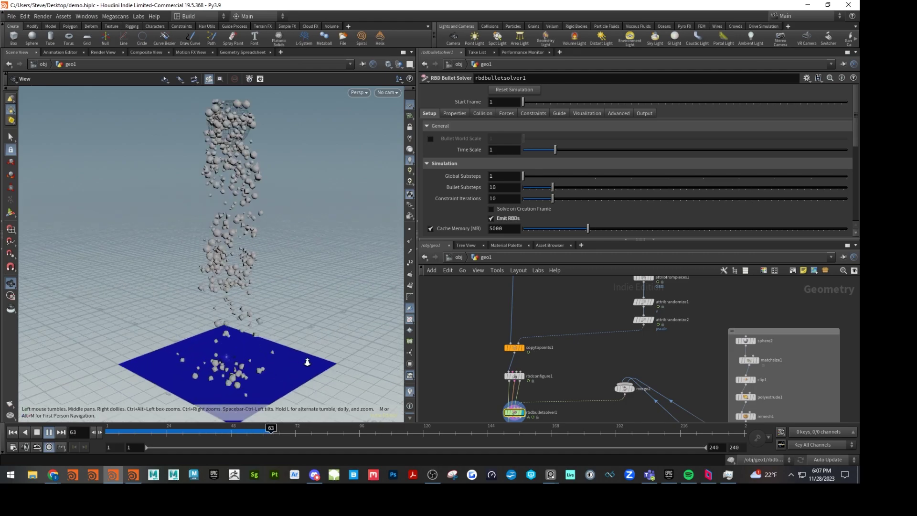
{"action": "scroll", "coordinate": [278, 367], "scroll_direction": "down", "scroll_amount": 1}
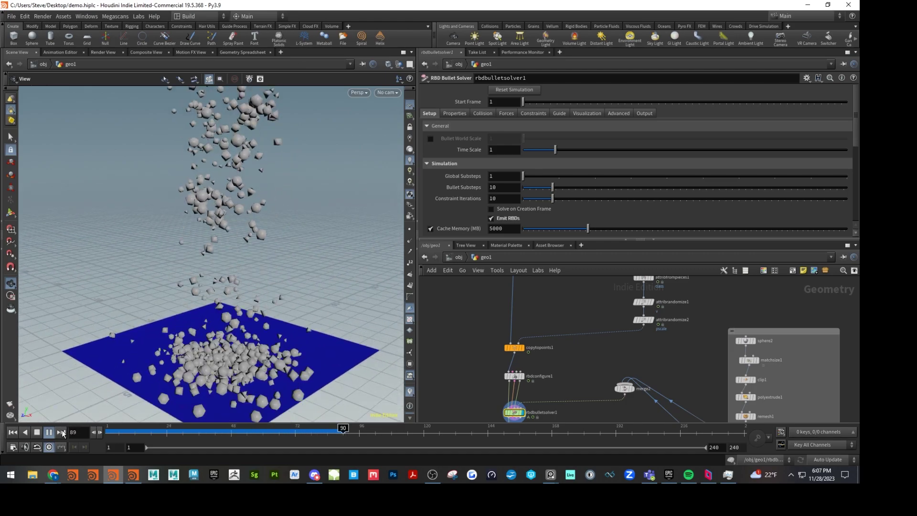
{"action": "left_click", "coordinate": [36, 431]}
Step: Insert a Transform node between sphere2 and matchsize1 in the bowl network
{"action": "scroll", "coordinate": [686, 371], "scroll_direction": "down", "scroll_amount": 4}
{"action": "scroll", "coordinate": [681, 361], "scroll_direction": "up", "scroll_amount": 2}
{"action": "scroll", "coordinate": [763, 314], "scroll_direction": "up", "scroll_amount": 2}
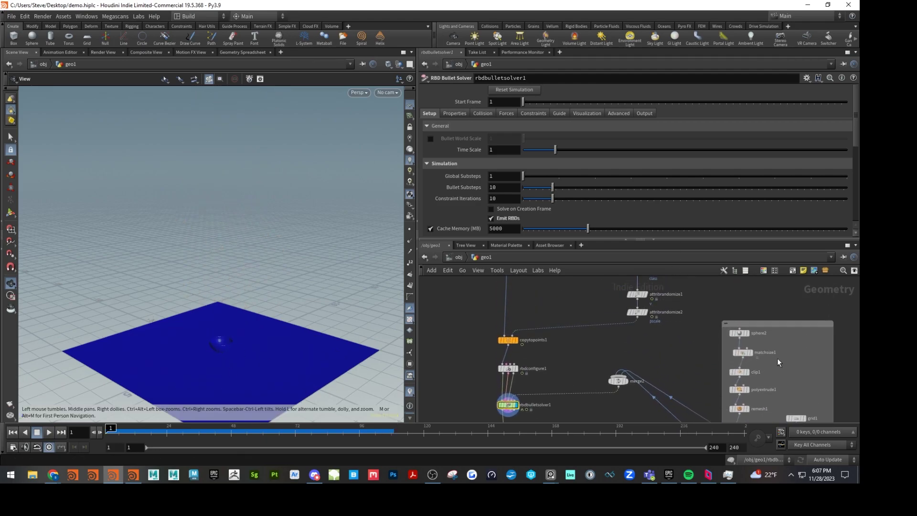
{"action": "left_click_drag", "start_coordinate": [740, 333], "coordinate": [744, 307]}
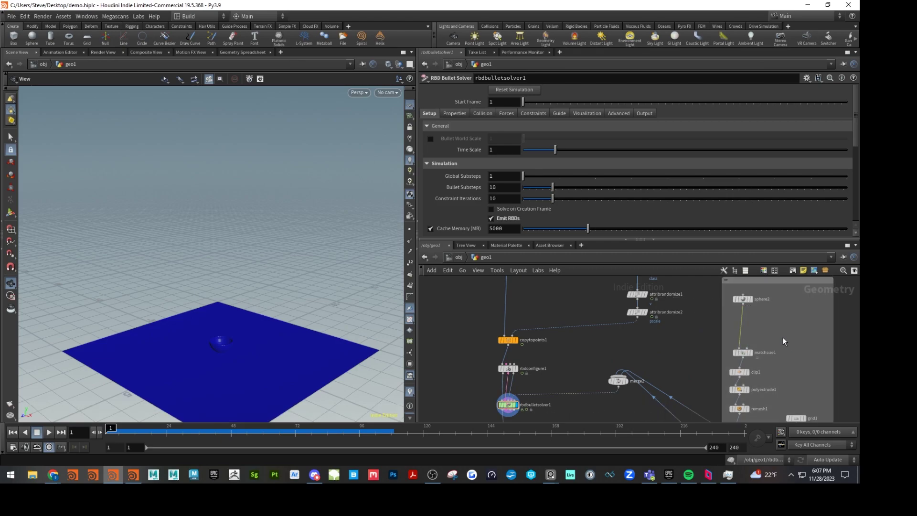
{"action": "key", "text": "Tab"}
{"action": "type", "text": "tr"}
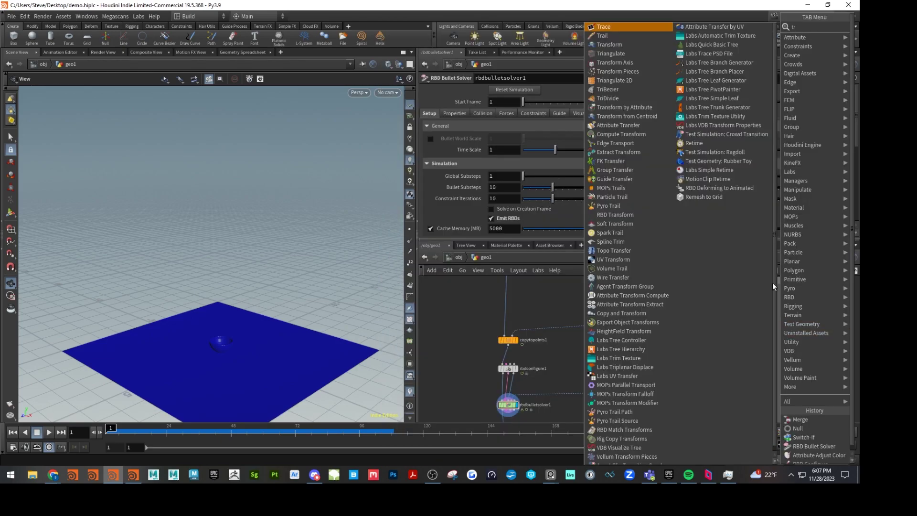
{"action": "left_click", "coordinate": [597, 48]}
{"action": "left_click", "coordinate": [749, 330]}
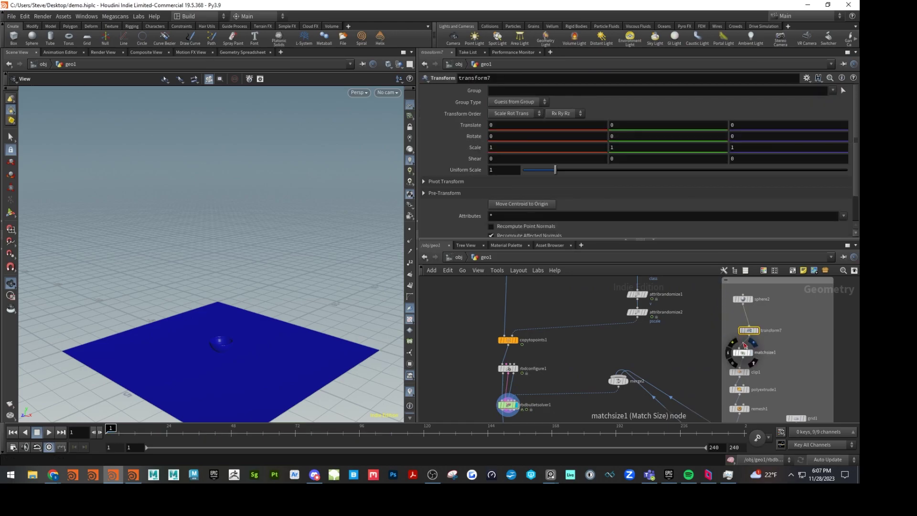
Step: Enlarge the bowl by setting the new Transform node's Uniform Scale to 6.67
{"action": "left_click_drag", "start_coordinate": [555, 170], "coordinate": [573, 171]}
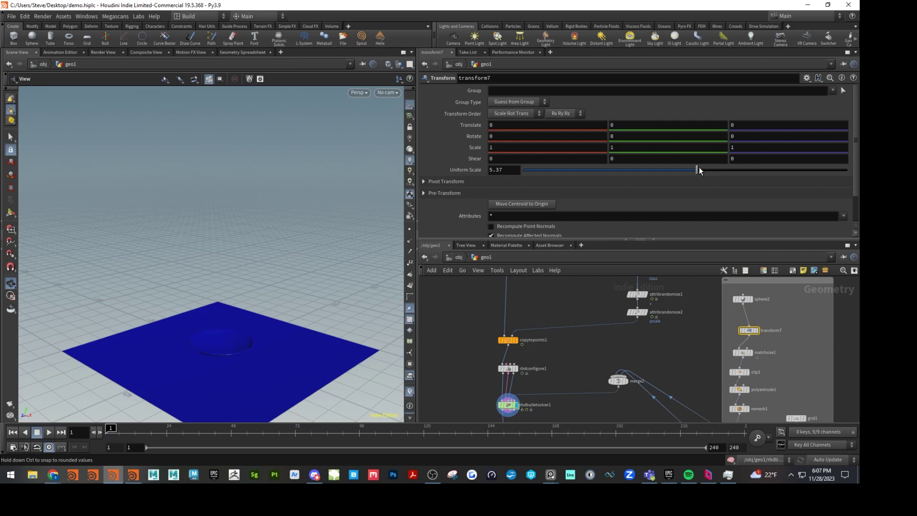
{"action": "left_click_drag", "start_coordinate": [684, 169], "coordinate": [738, 173]}
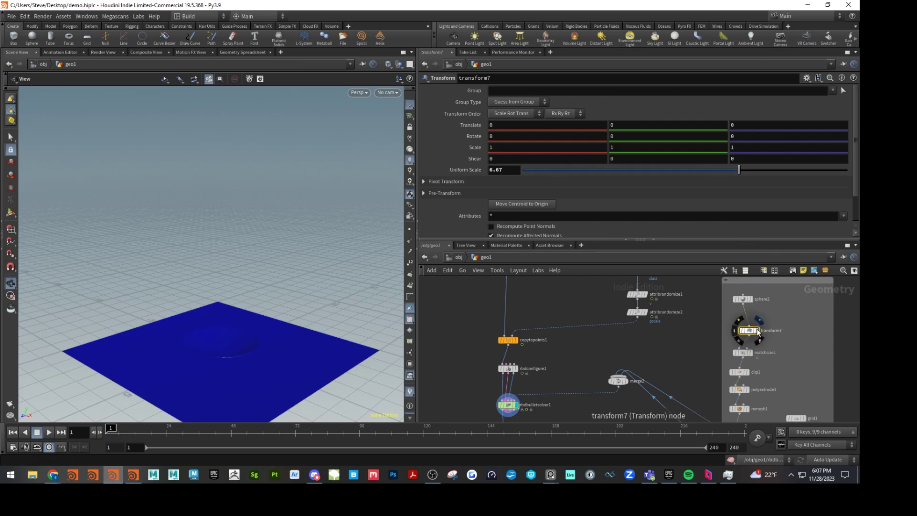
{"action": "left_click_drag", "start_coordinate": [241, 283], "coordinate": [328, 247]}
Step: Display sphere2, transform7, matchsize1 and clip1 one after another to examine how the enlarged bowl is built
{"action": "mouse_move", "coordinate": [777, 371]}
{"action": "middle_mouse_down"}
{"action": "mouse_move", "coordinate": [762, 292]}
{"action": "mouse_move", "coordinate": [764, 377]}
{"action": "middle_mouse_up"}
{"action": "left_click", "coordinate": [743, 337]}
{"action": "left_click_drag", "start_coordinate": [738, 342], "coordinate": [735, 343]}
{"action": "left_click", "coordinate": [736, 305]}
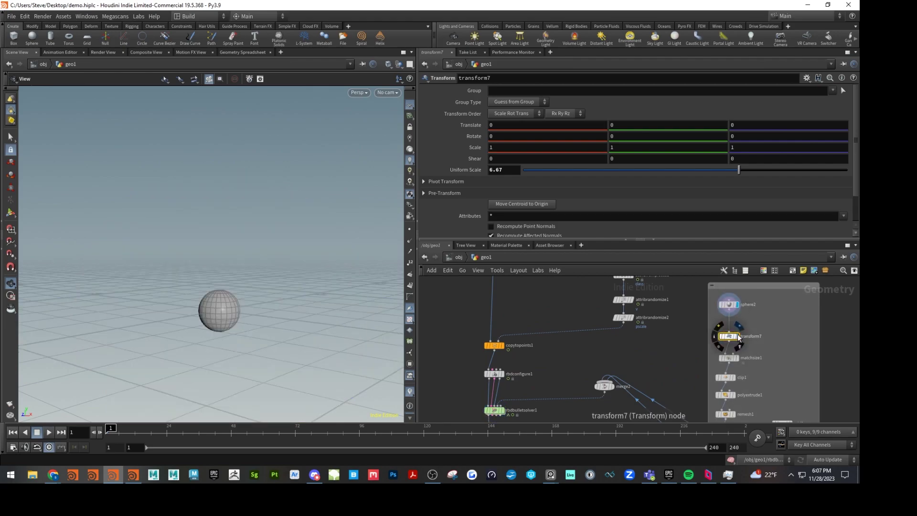
{"action": "left_click", "coordinate": [738, 336]}
{"action": "left_click", "coordinate": [735, 357]}
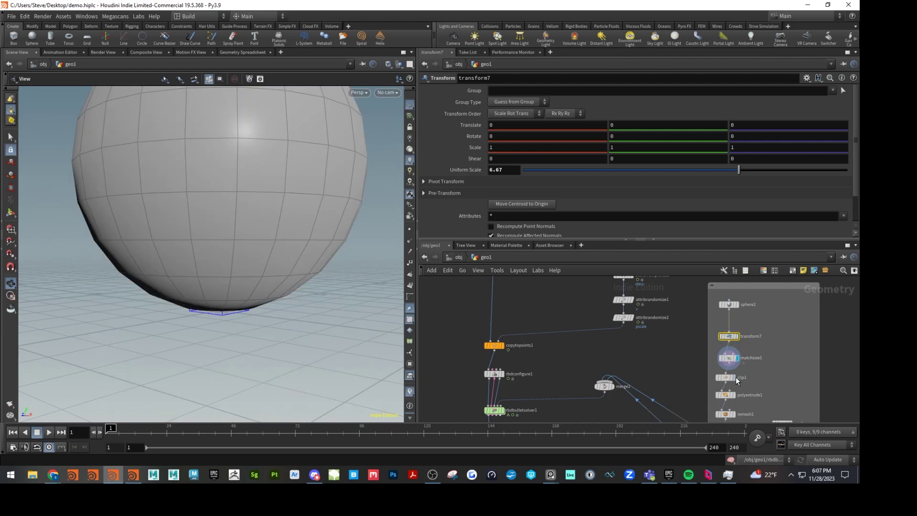
{"action": "left_click", "coordinate": [736, 378]}
Step: Set the clip1 node's Distance to 2.58 to make the bowl deeper
{"action": "left_click", "coordinate": [725, 376]}
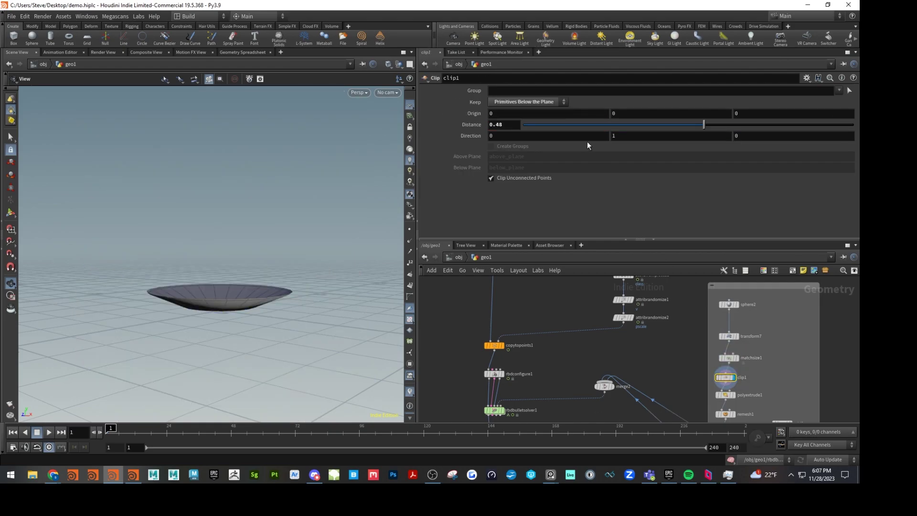
{"action": "left_click_drag", "start_coordinate": [704, 124], "coordinate": [773, 125]}
{"action": "scroll", "coordinate": [276, 283], "scroll_direction": "down", "scroll_amount": 3}
{"action": "left_click_drag", "start_coordinate": [276, 282], "coordinate": [230, 325]}
Step: Display the rbdbulletsolver1 result at frame 1 and dismiss the Houdini Console
{"action": "left_click", "coordinate": [49, 433]}
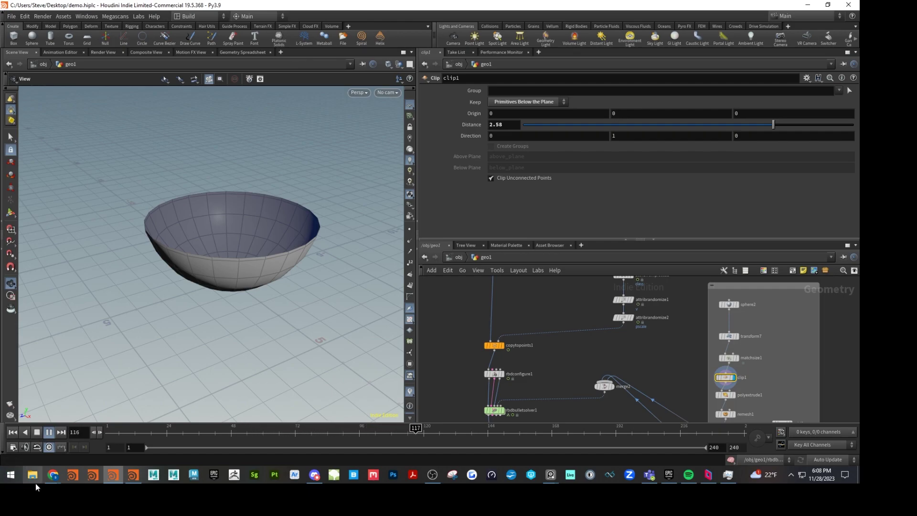
{"action": "left_click", "coordinate": [49, 432]}
{"action": "scroll", "coordinate": [235, 338], "scroll_direction": "down", "scroll_amount": 5}
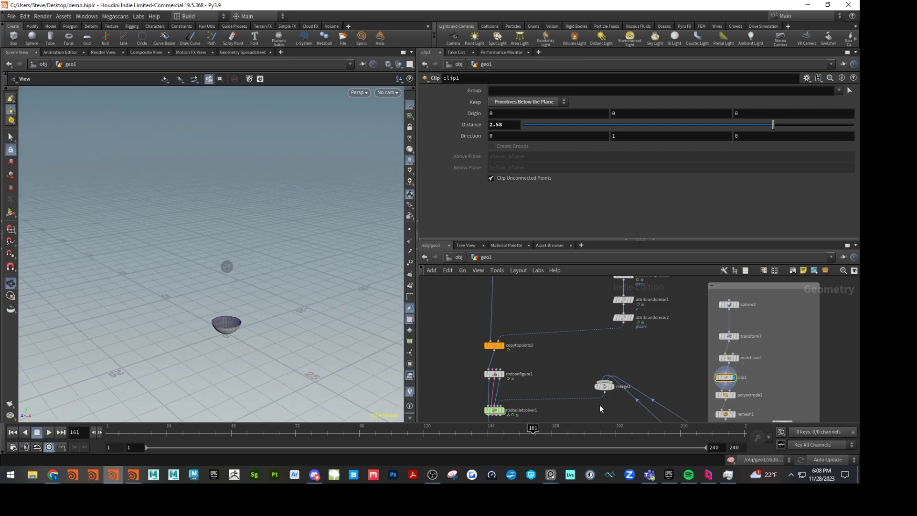
{"action": "scroll", "coordinate": [543, 393], "scroll_direction": "down", "scroll_amount": 5}
{"action": "mouse_move", "coordinate": [506, 293]}
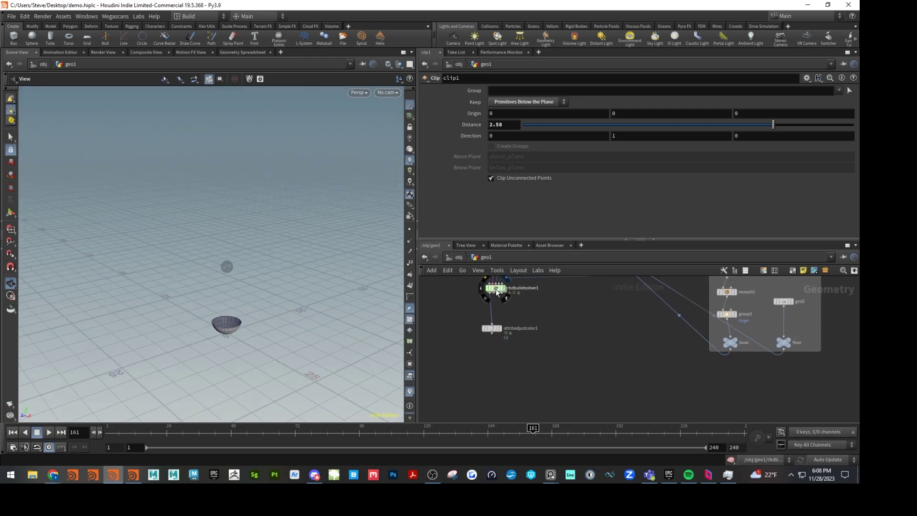
{"action": "left_click", "coordinate": [12, 432]}
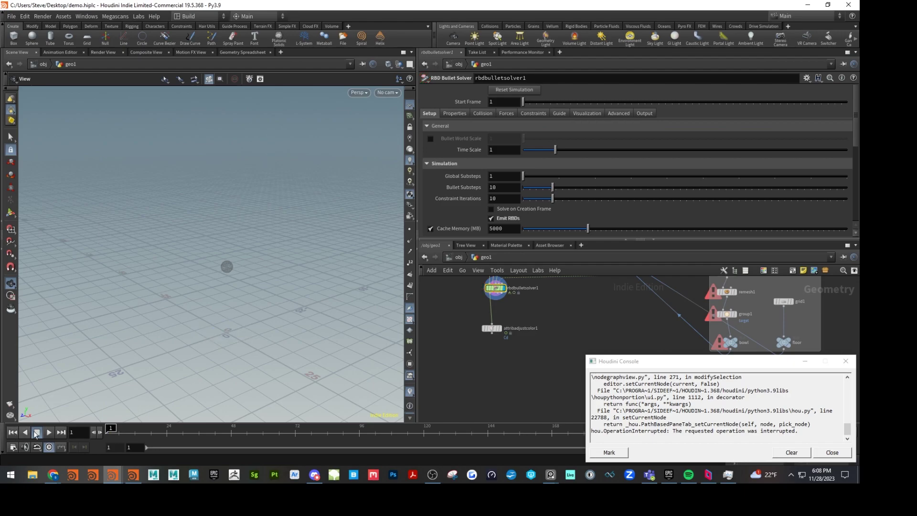
{"action": "left_click", "coordinate": [846, 361]}
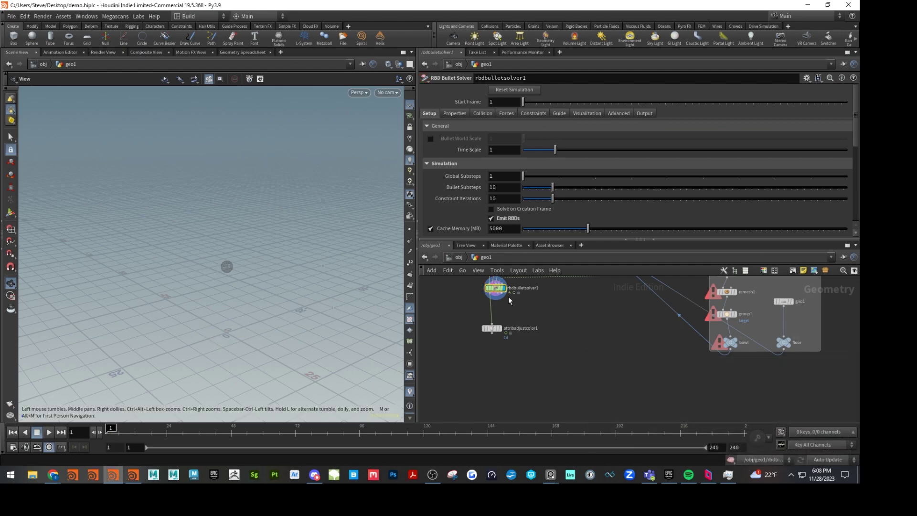
Step: Play the simulation and examine from several angles how the pieces collide with the enlarged bowl
{"action": "left_click", "coordinate": [48, 433]}
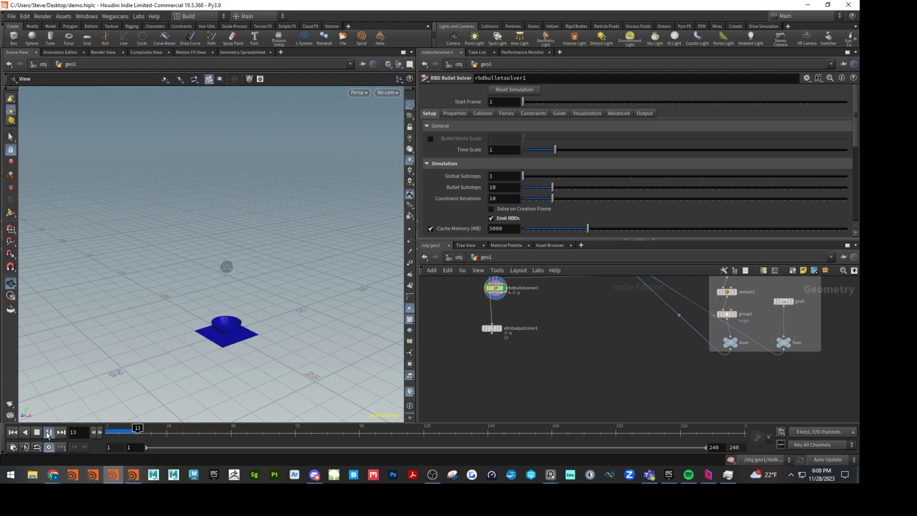
{"action": "scroll", "coordinate": [296, 350], "scroll_direction": "up", "scroll_amount": 3}
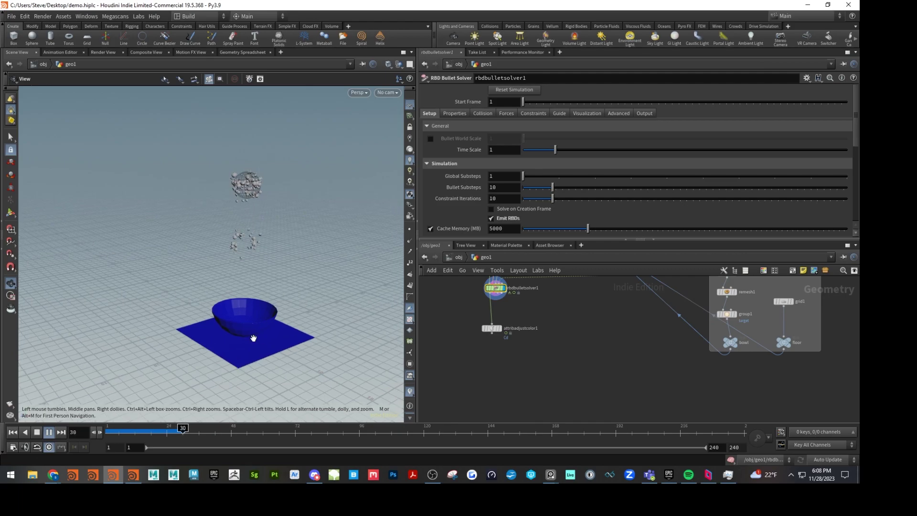
{"action": "scroll", "coordinate": [373, 368], "scroll_direction": "up", "scroll_amount": 3}
{"action": "scroll", "coordinate": [302, 352], "scroll_direction": "up", "scroll_amount": 3}
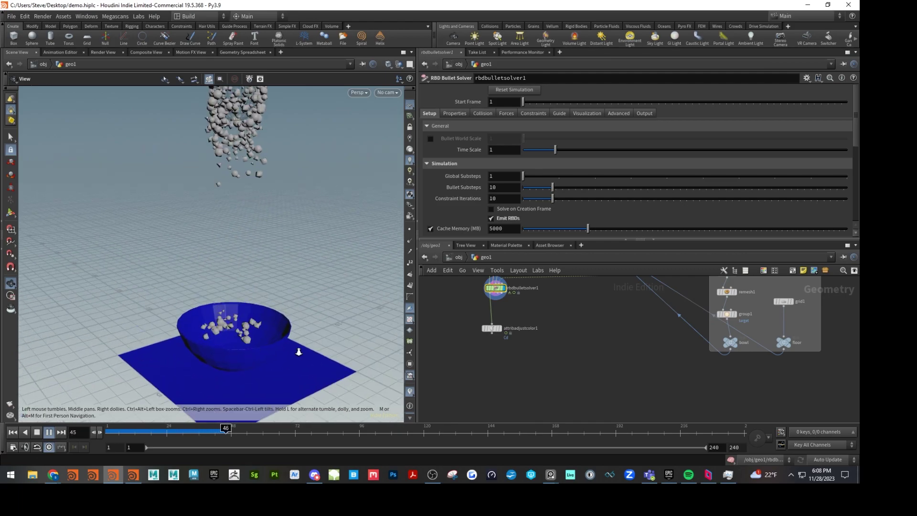
{"action": "left_click_drag", "start_coordinate": [302, 352], "coordinate": [285, 323]}
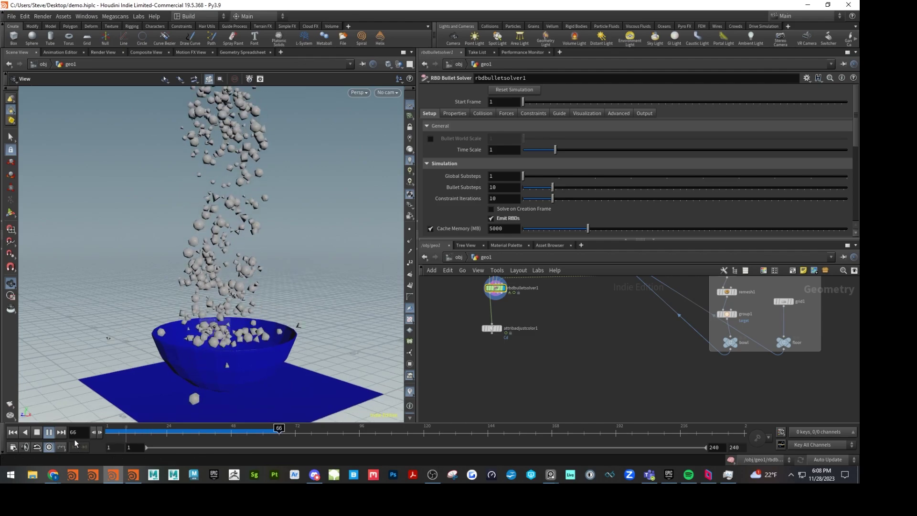
{"action": "left_click", "coordinate": [37, 433]}
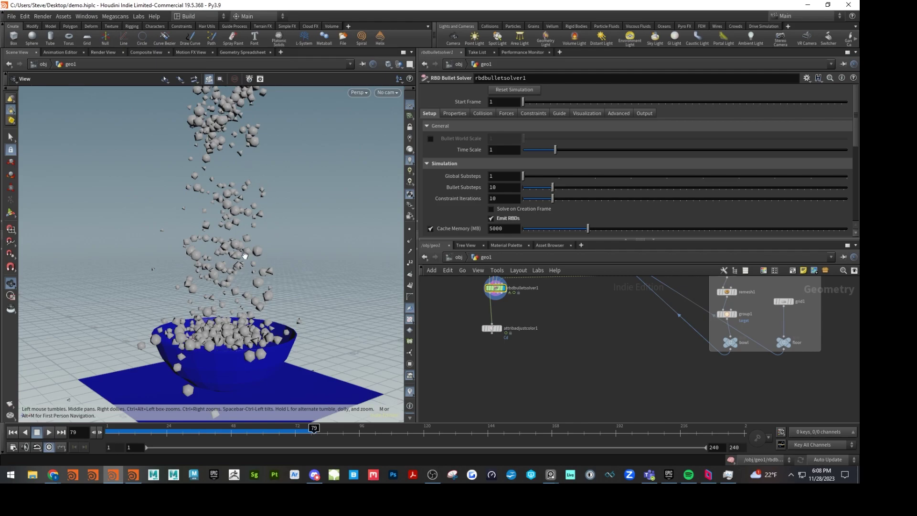
{"action": "left_click_drag", "start_coordinate": [248, 278], "coordinate": [291, 351]}
Step: Set the Collision Type of rbdbulletsolver1 to Deforming and its Collision Shape to Concave
{"action": "middle_click_drag", "start_coordinate": [672, 367], "coordinate": [657, 411]}
{"action": "left_click_drag", "start_coordinate": [443, 325], "coordinate": [444, 327]}
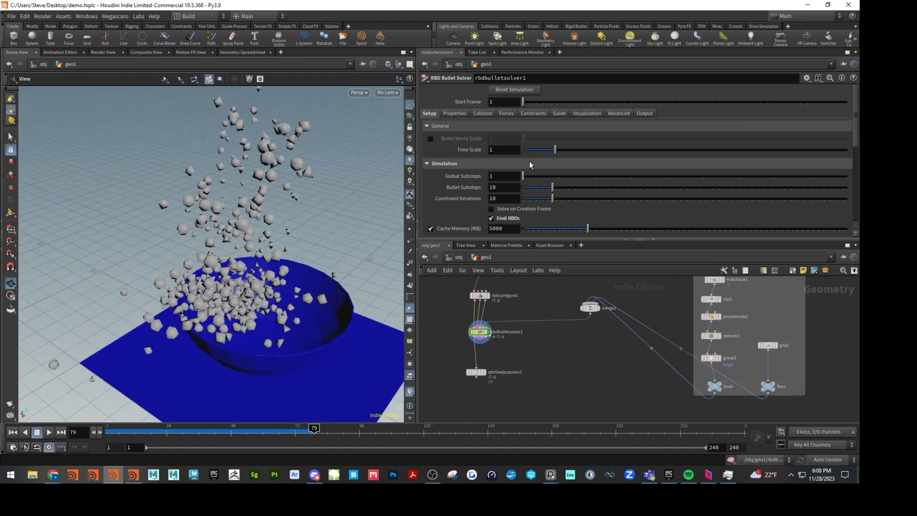
{"action": "left_click", "coordinate": [476, 114]}
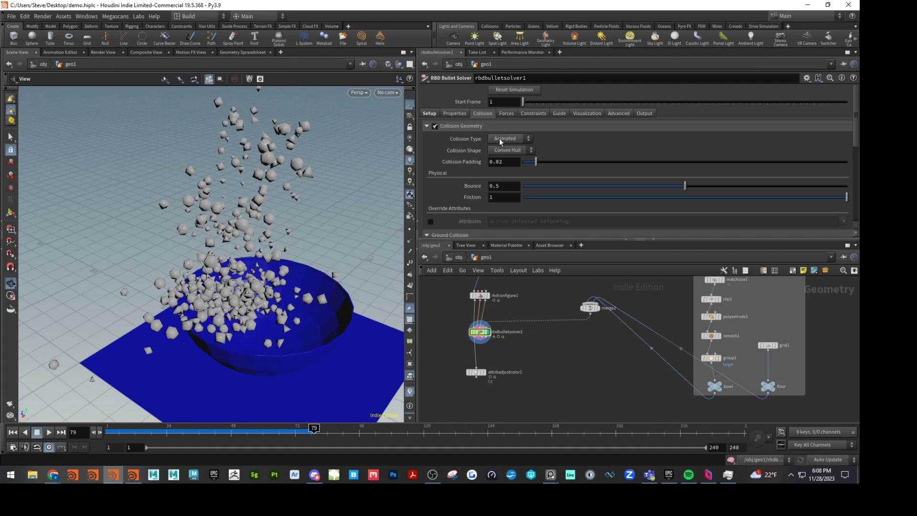
{"action": "left_click", "coordinate": [499, 140]}
{"action": "left_click", "coordinate": [500, 166]}
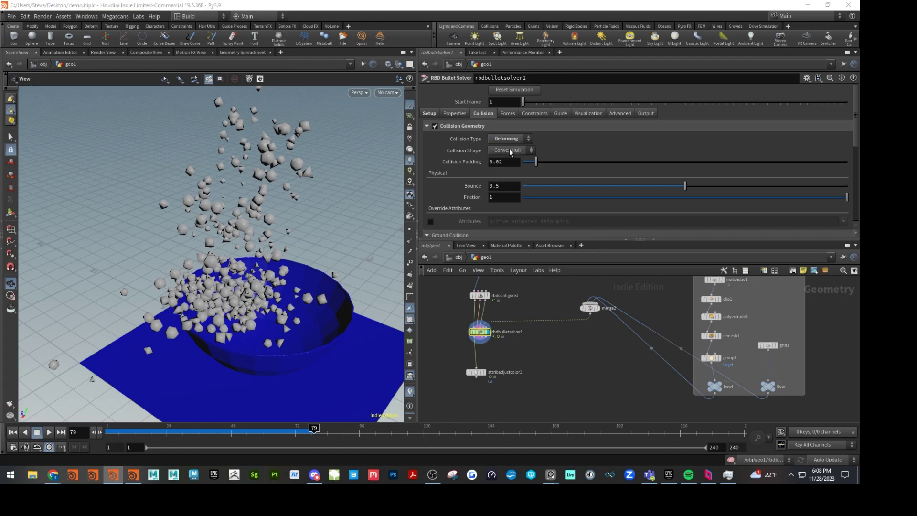
{"action": "left_click", "coordinate": [511, 150]}
{"action": "left_click", "coordinate": [509, 159]}
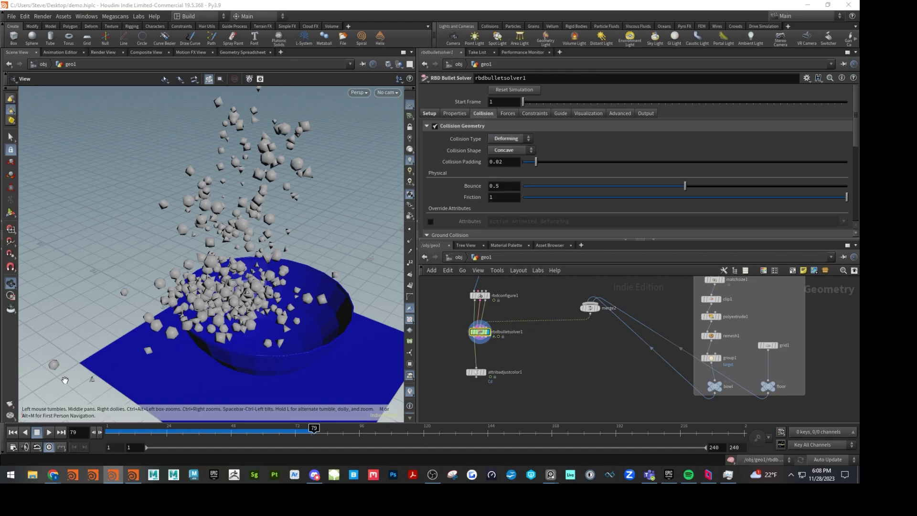
Step: Return to frame 1, set the Global Substeps of rbdbulletsolver1 to 4, and show its piece properties
{"action": "left_click", "coordinate": [12, 432]}
{"action": "left_click", "coordinate": [429, 113]}
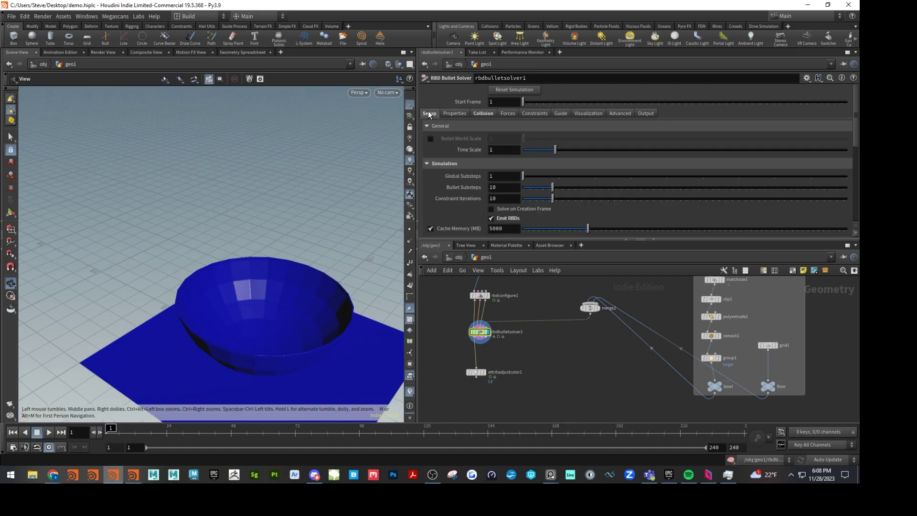
{"action": "left_click", "coordinate": [630, 177]}
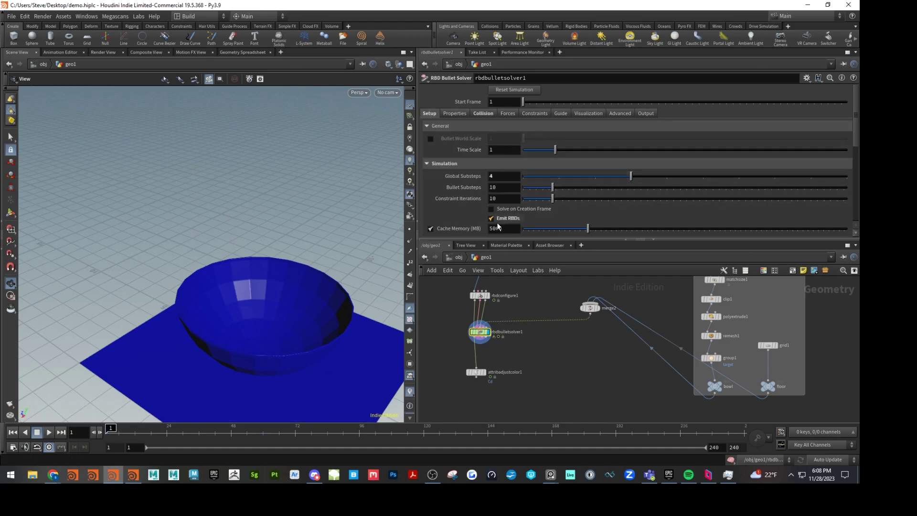
{"action": "left_click", "coordinate": [455, 113]}
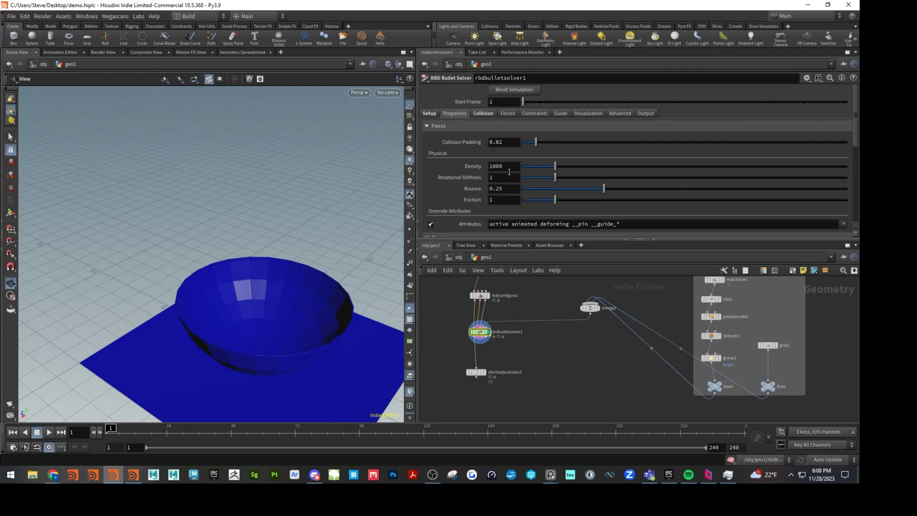
Step: Enable Drag and Drag Spin among the forces of rbdbulletsolver1
{"action": "scroll", "coordinate": [510, 176], "scroll_direction": "down", "scroll_amount": 3}
{"action": "scroll", "coordinate": [495, 127], "scroll_direction": "up", "scroll_amount": 3}
{"action": "left_click", "coordinate": [484, 114]}
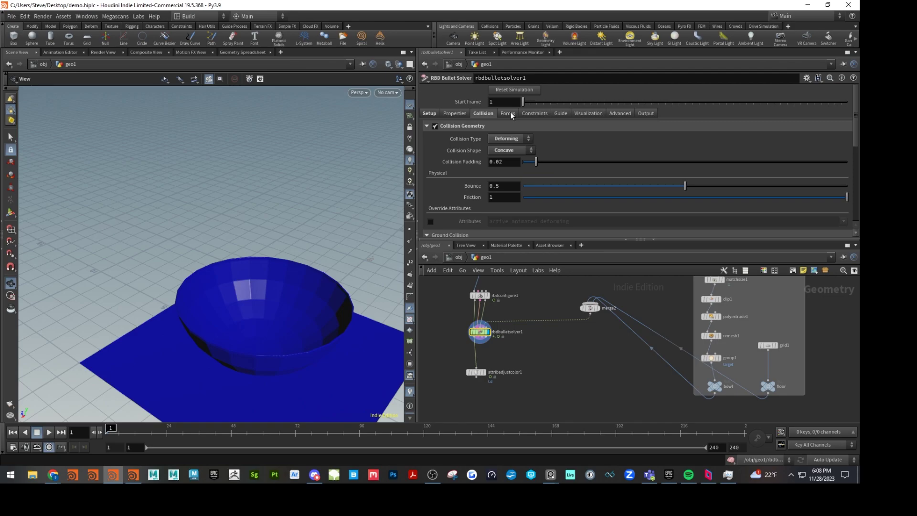
{"action": "left_click", "coordinate": [511, 115]}
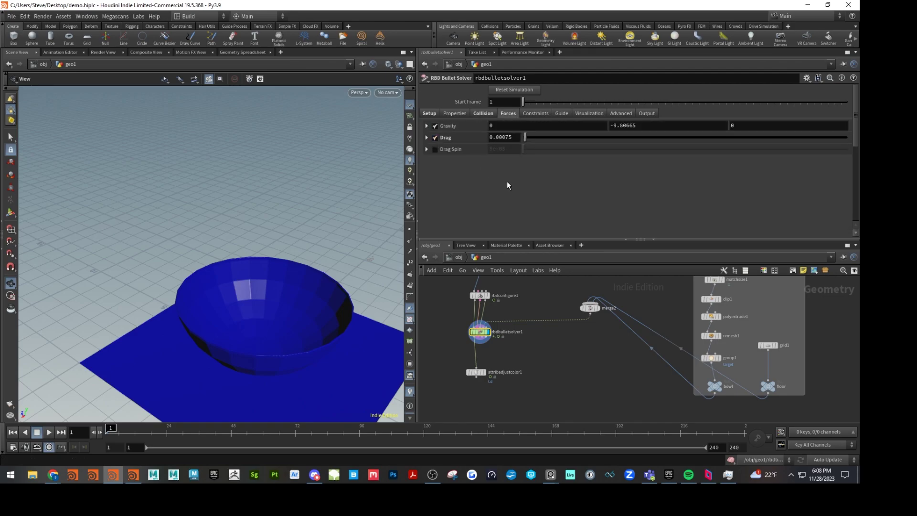
{"action": "left_click", "coordinate": [435, 149]}
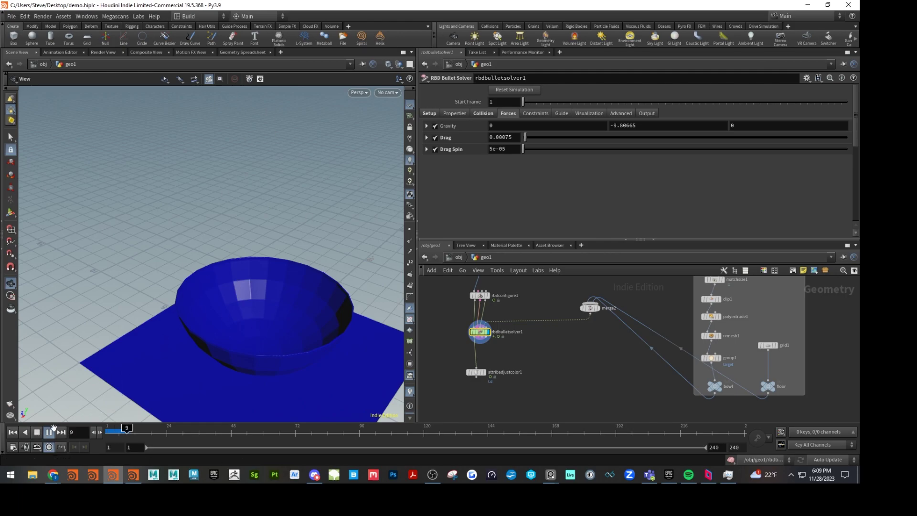
Step: Stop the playback, return to frame 1, and set the Global Substeps of rbdbulletsolver1 to 1
{"action": "left_click", "coordinate": [37, 433]}
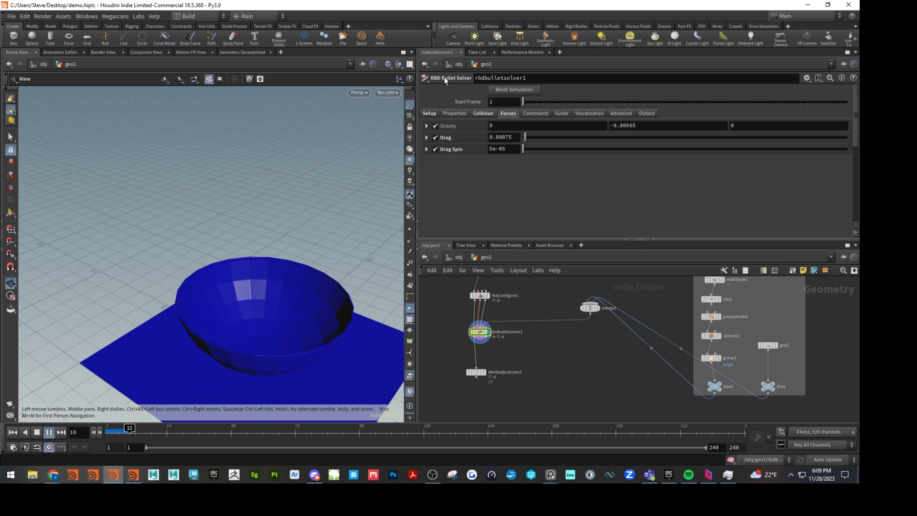
{"action": "left_click", "coordinate": [430, 114]}
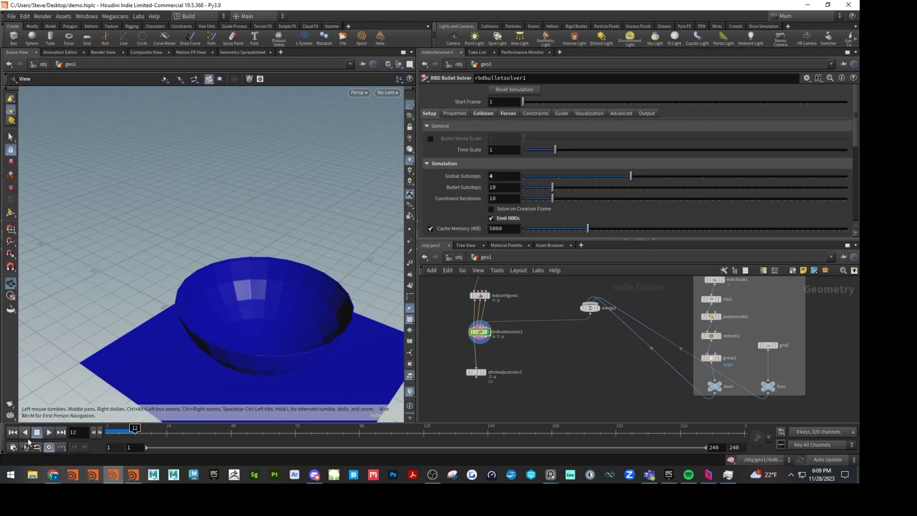
{"action": "key", "text": "ctrl+Up"}
{"action": "left_click_drag", "start_coordinate": [570, 176], "coordinate": [523, 177]}
Step: Play the simulation to about frame 46 and examine how the pieces land in the bowl
{"action": "left_click", "coordinate": [48, 433]}
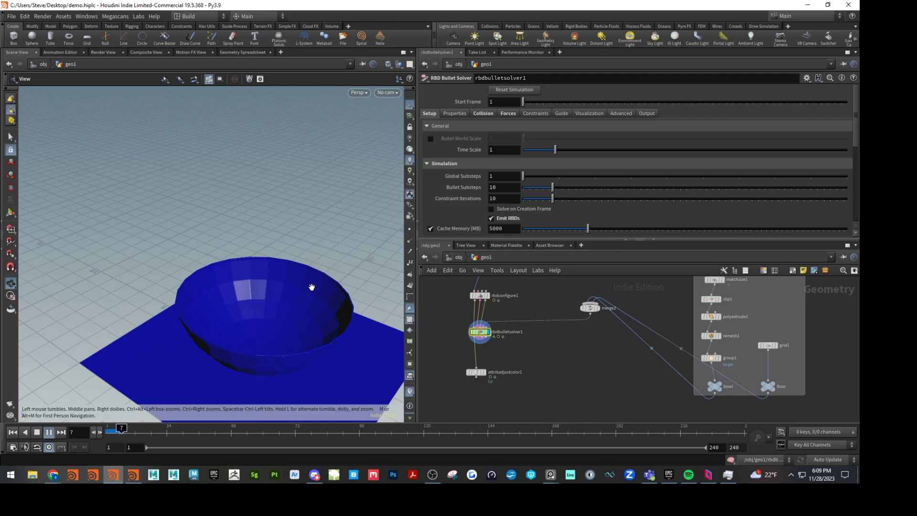
{"action": "left_click_drag", "start_coordinate": [253, 279], "coordinate": [286, 268]}
{"action": "left_click", "coordinate": [36, 431]}
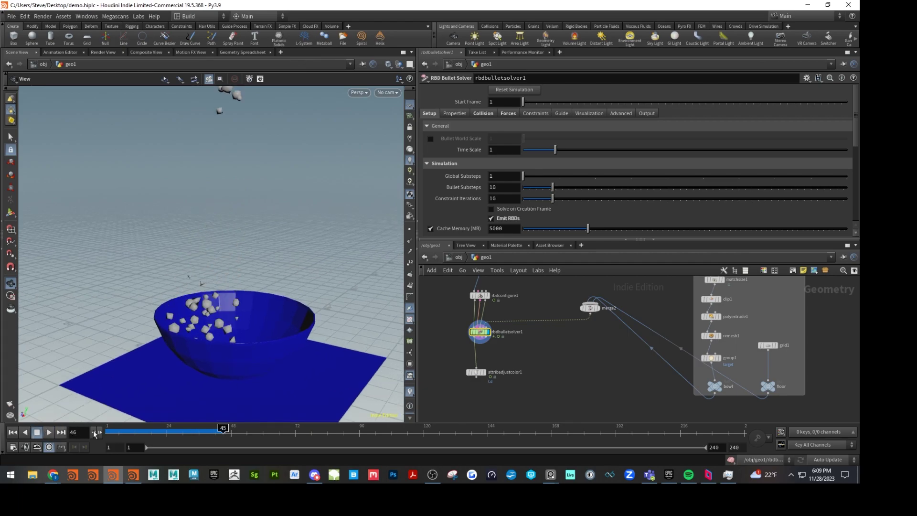
Step: Lower the emitter sphere1 by trying a Center Y of 10, settle on 12, and return to frame 1
{"action": "middle_click_drag", "start_coordinate": [759, 263], "coordinate": [755, 369]}
{"action": "left_click", "coordinate": [698, 321]}
{"action": "middle_click_drag", "start_coordinate": [719, 299], "coordinate": [730, 411]}
{"action": "left_click", "coordinate": [670, 321]}
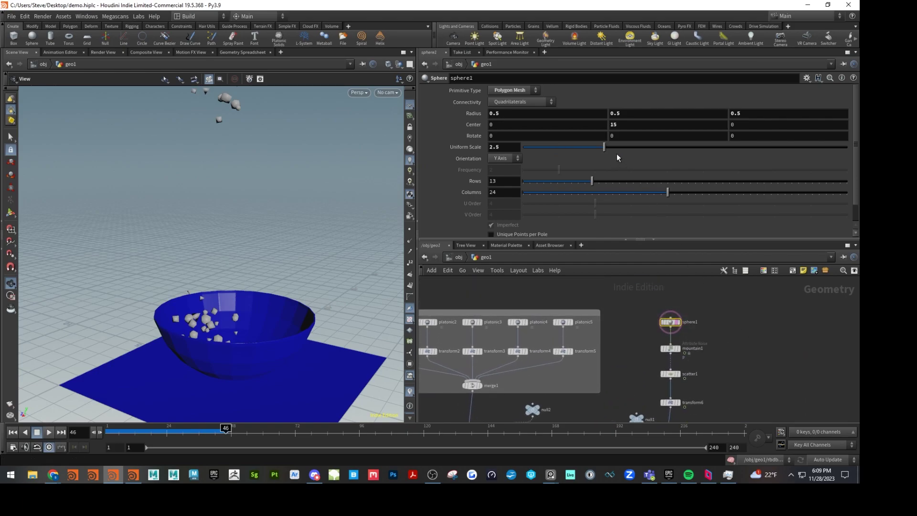
{"action": "left_click", "coordinate": [631, 123]}
{"action": "type", "text": "10"}
{"action": "key", "text": "Return"}
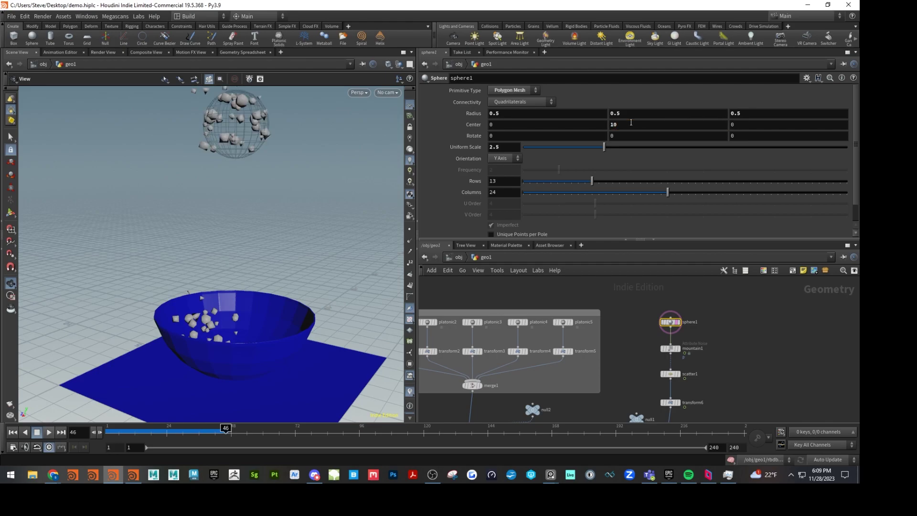
{"action": "left_click", "coordinate": [625, 126]}
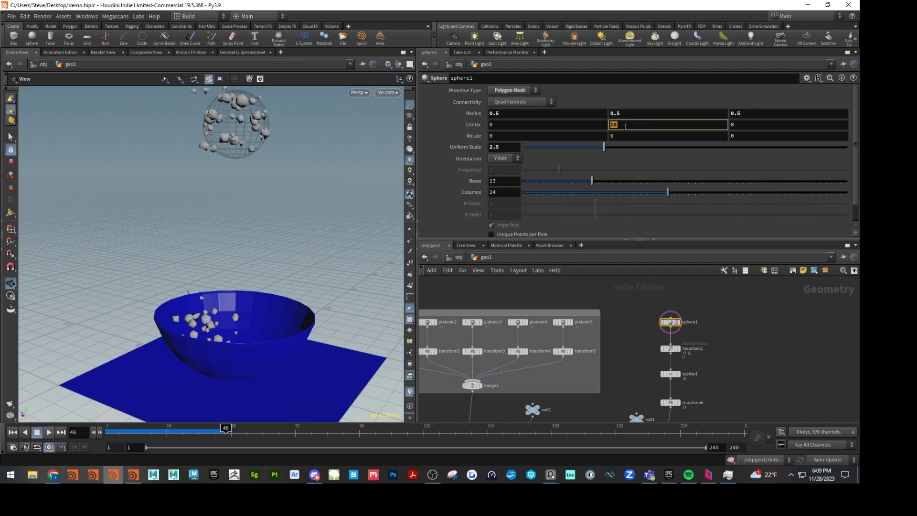
{"action": "key", "text": "Return"}
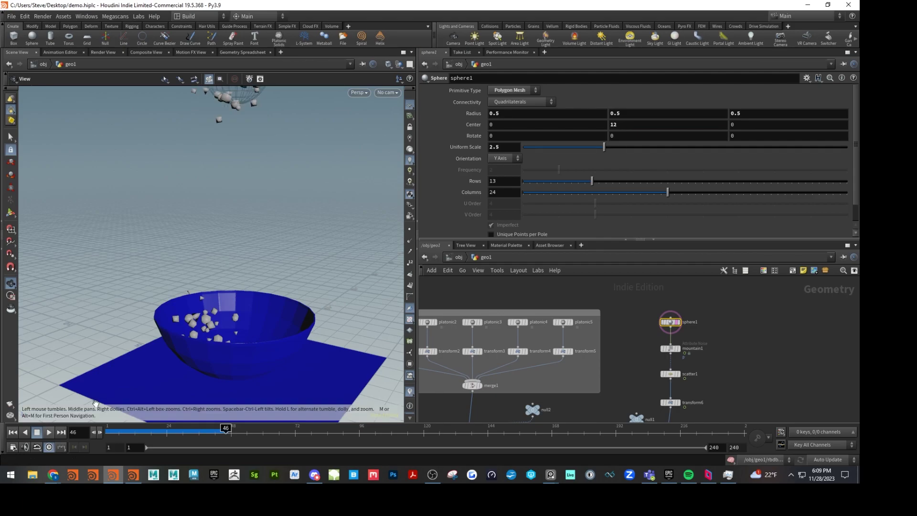
{"action": "left_click", "coordinate": [13, 432]}
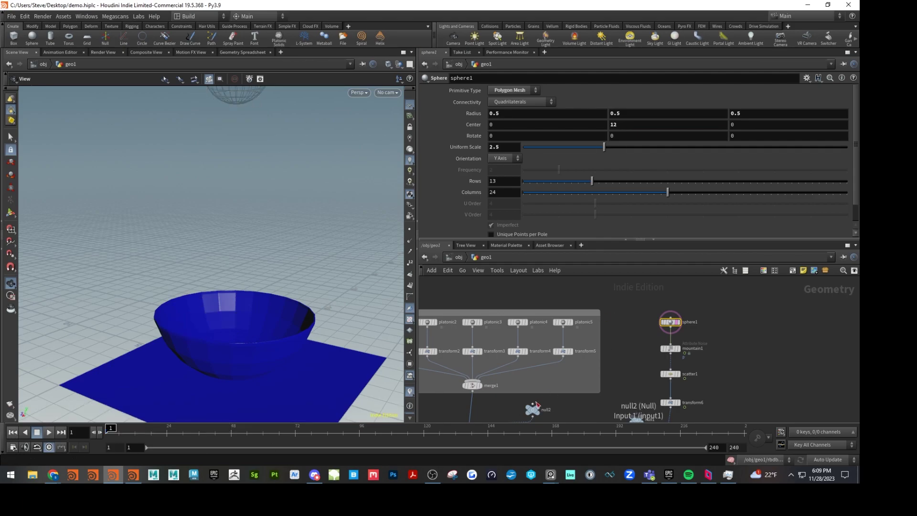
Step: Select rbdbulletsolver1, play its simulation to about frame 91, and examine the pieces falling from the lowered emitter
{"action": "scroll", "coordinate": [663, 319], "scroll_direction": "down", "scroll_amount": 10}
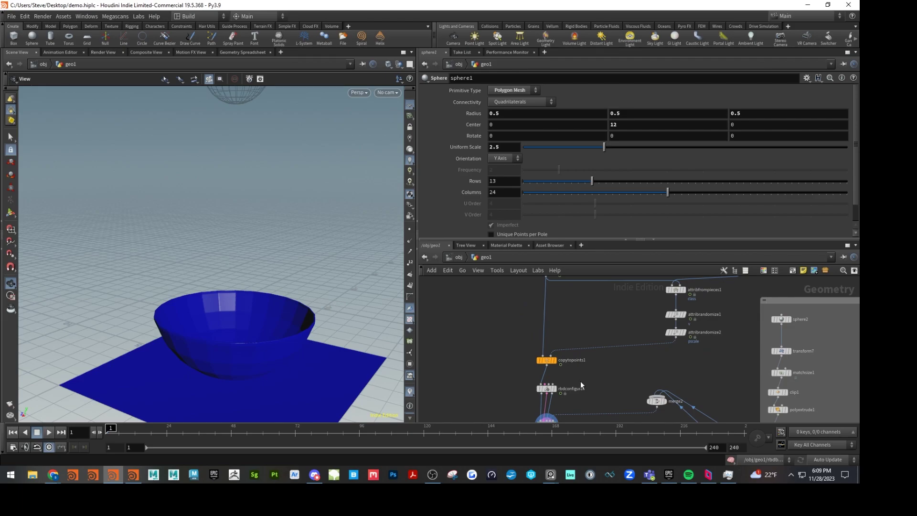
{"action": "left_click", "coordinate": [537, 385]}
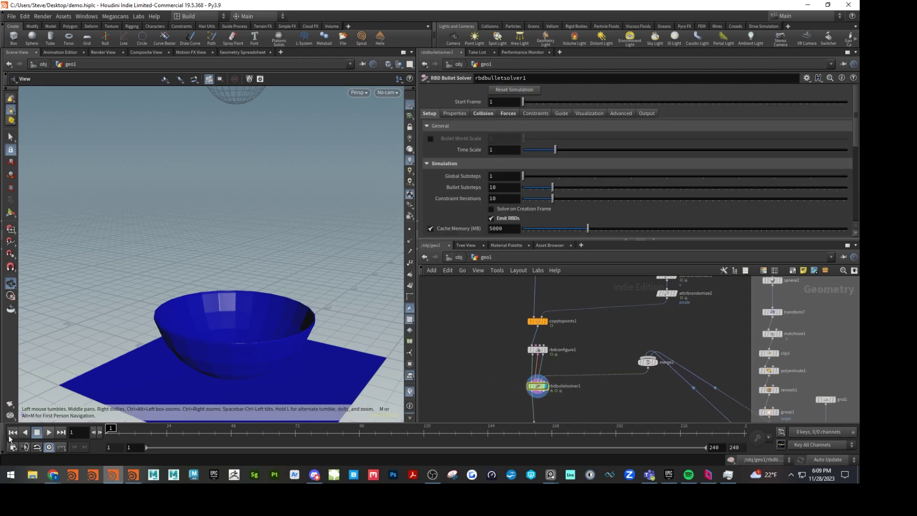
{"action": "left_click", "coordinate": [48, 432]}
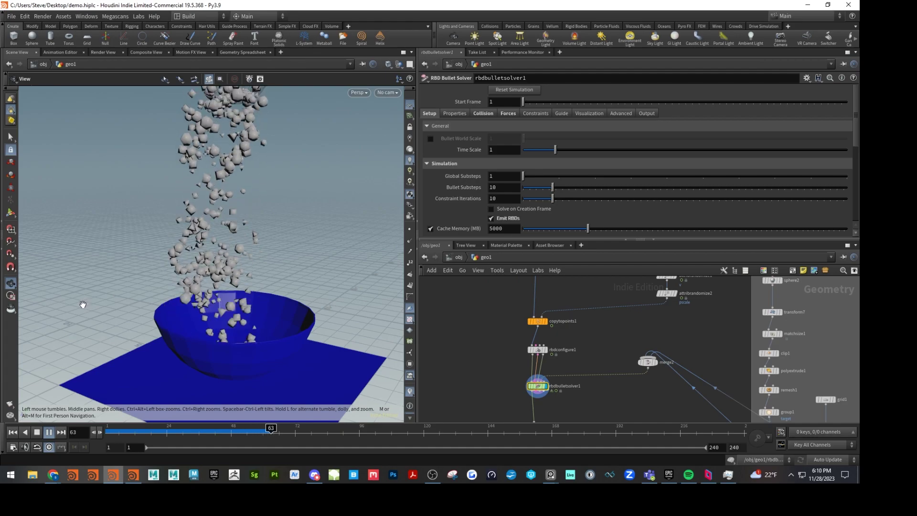
{"action": "left_click_drag", "start_coordinate": [182, 303], "coordinate": [165, 361]}
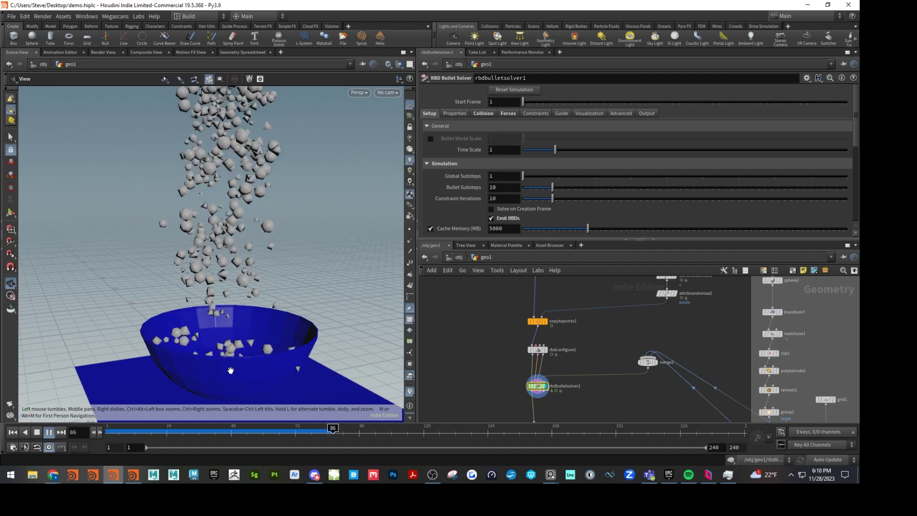
{"action": "left_click", "coordinate": [49, 433]}
Step: Return to frame 1 and refine the bowl's source sphere2 to 50 columns and a similarly high number of rows
{"action": "middle_click_drag", "start_coordinate": [671, 406], "coordinate": [549, 346]}
{"action": "scroll", "coordinate": [557, 358], "scroll_direction": "up", "scroll_amount": 2}
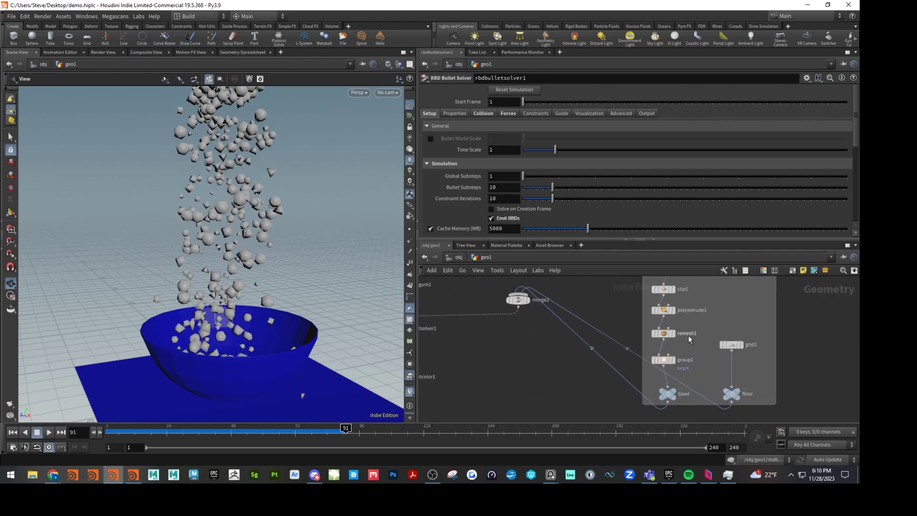
{"action": "middle_click_drag", "start_coordinate": [695, 339], "coordinate": [690, 421]}
{"action": "left_click", "coordinate": [664, 306]}
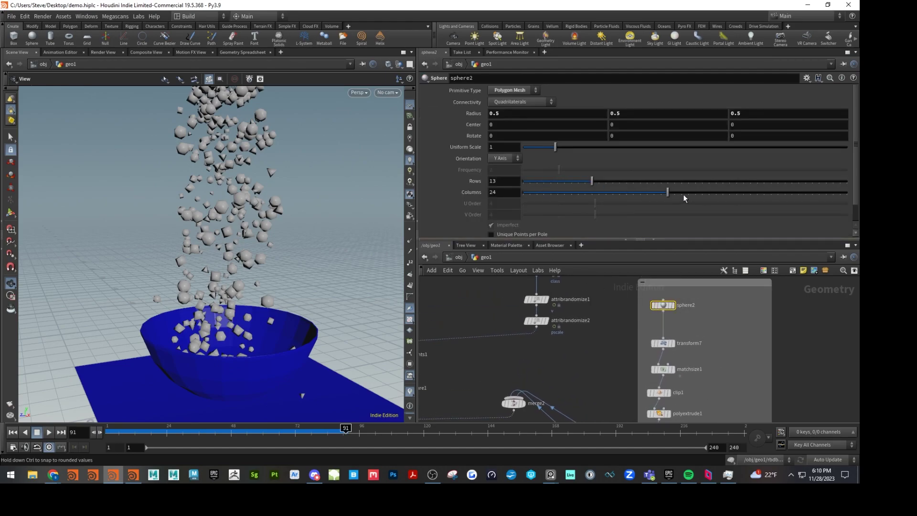
{"action": "left_click", "coordinate": [11, 432]}
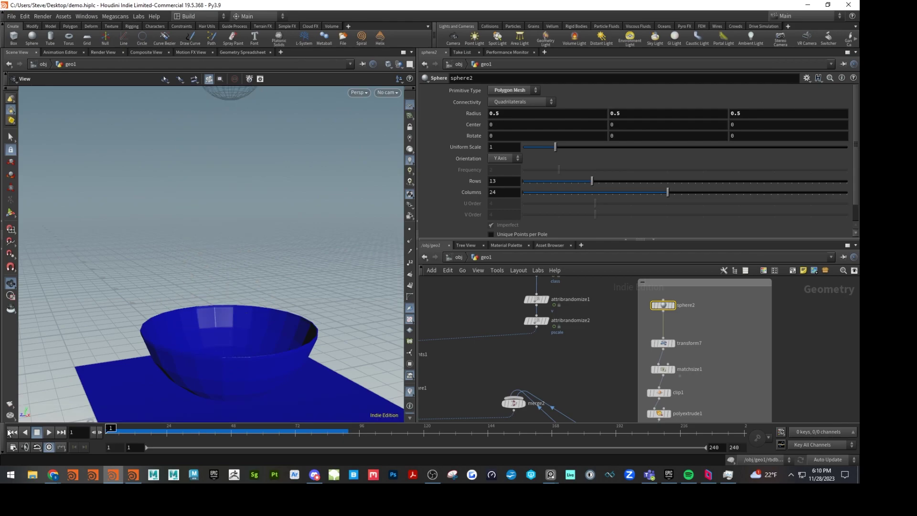
{"action": "left_click", "coordinate": [842, 193]}
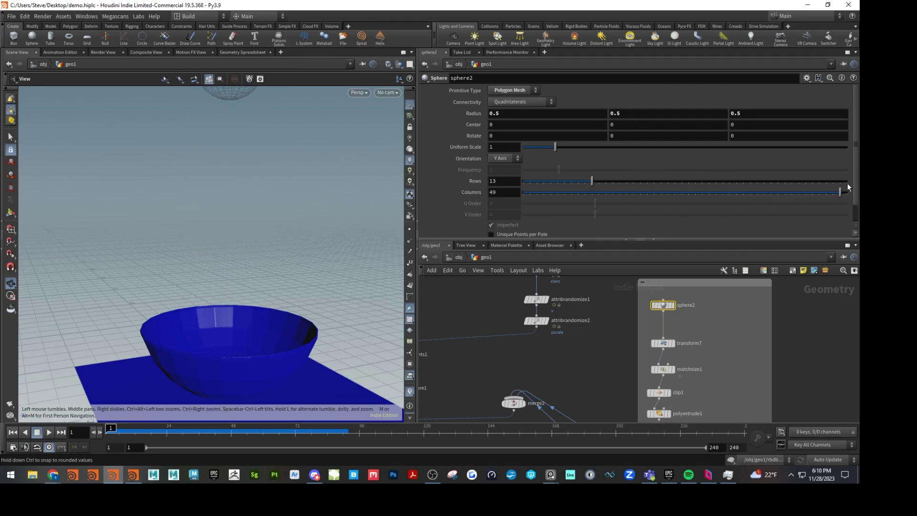
{"action": "left_click", "coordinate": [840, 182]}
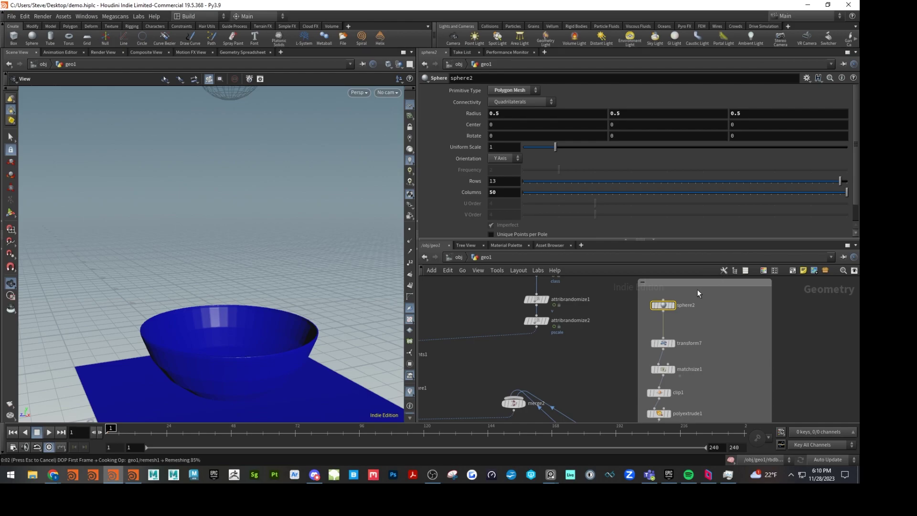
Step: Enlarge the grid1 floor so it extends well beyond the bowl on all sides
{"action": "left_click_drag", "start_coordinate": [194, 352], "coordinate": [191, 292]}
{"action": "middle_click_drag", "start_coordinate": [732, 369], "coordinate": [675, 243]}
{"action": "left_click", "coordinate": [670, 323]}
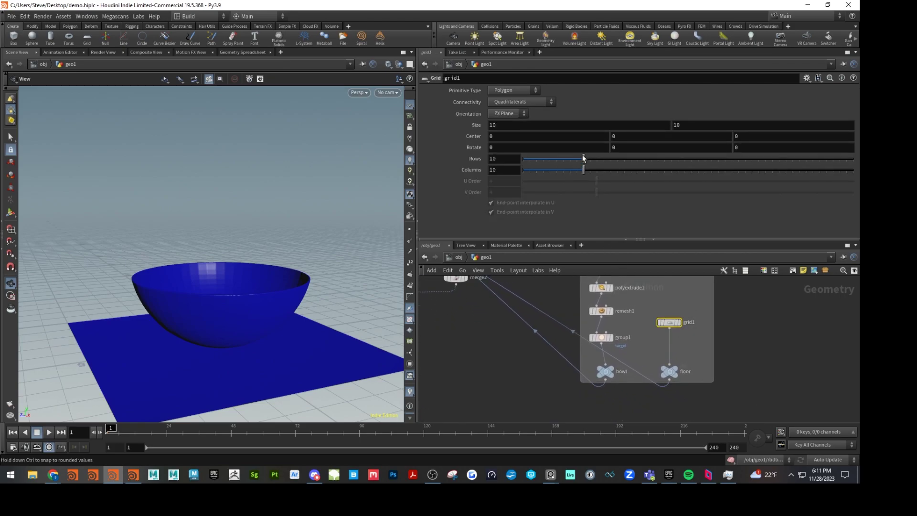
{"action": "middle_click_drag", "start_coordinate": [470, 125], "coordinate": [850, 206]}
{"action": "left_click_drag", "start_coordinate": [297, 229], "coordinate": [314, 259]}
Step: Select attribadjustcolor1 below the solver and display its result
{"action": "middle_click_drag", "start_coordinate": [452, 339], "coordinate": [577, 327]}
{"action": "middle_click_drag", "start_coordinate": [471, 353], "coordinate": [528, 371]}
{"action": "left_click", "coordinate": [499, 363]}
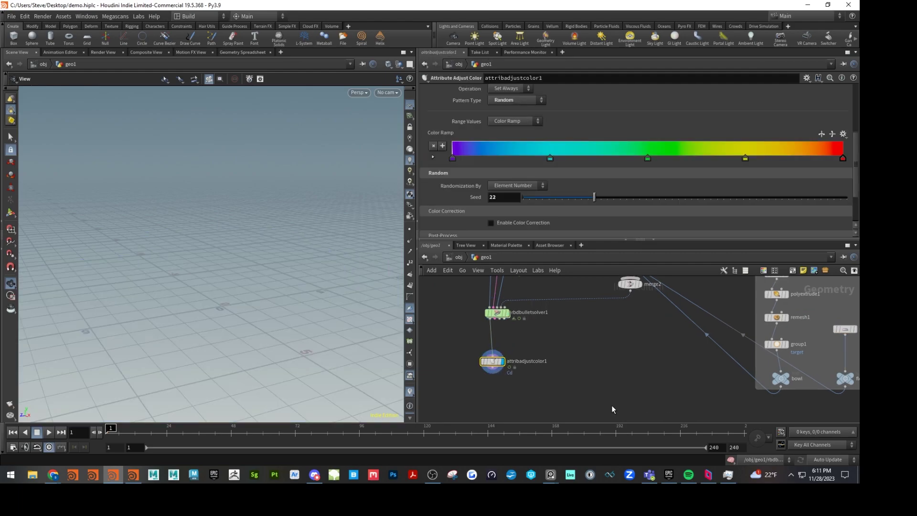
Step: Add a Merge node to the network and place it below attribadjustcolor1 and the bowl and floor nodes
{"action": "key", "text": "Tab"}
{"action": "type", "text": "mer"}
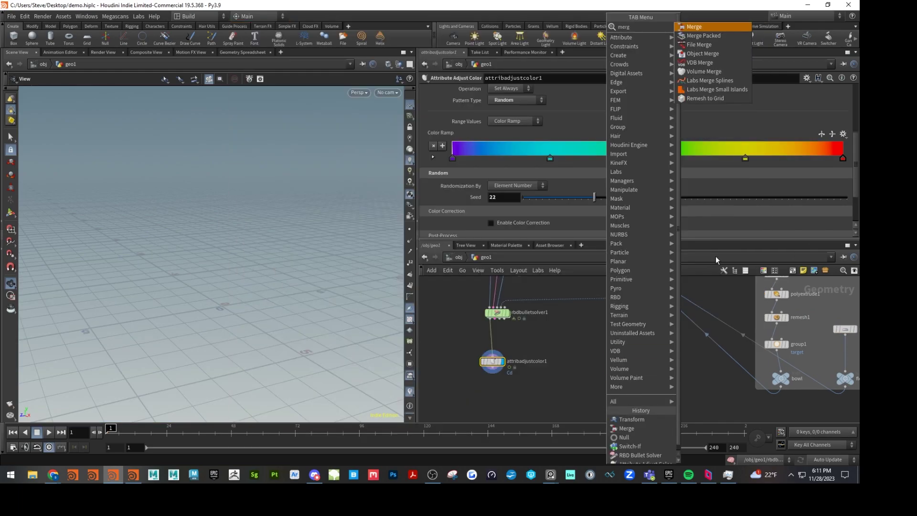
{"action": "left_click", "coordinate": [694, 26]}
{"action": "left_click", "coordinate": [630, 405]}
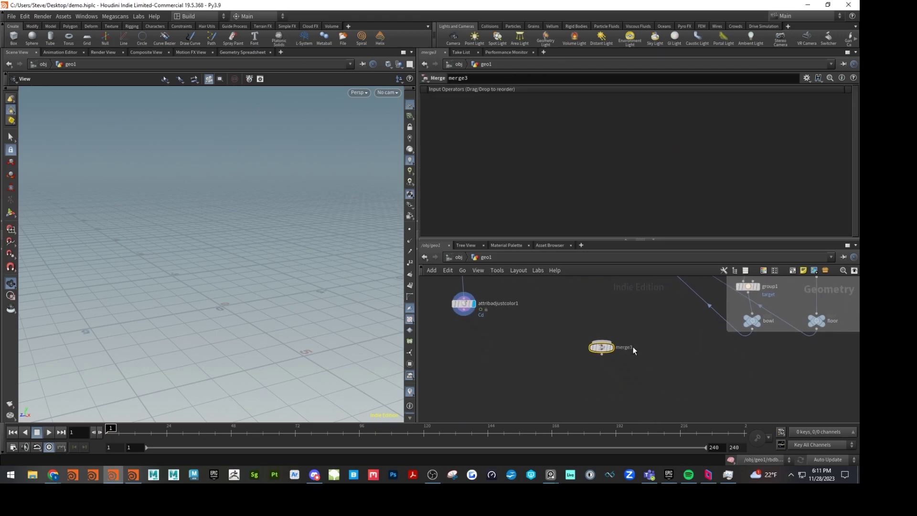
{"action": "left_click_drag", "start_coordinate": [605, 349], "coordinate": [643, 389]}
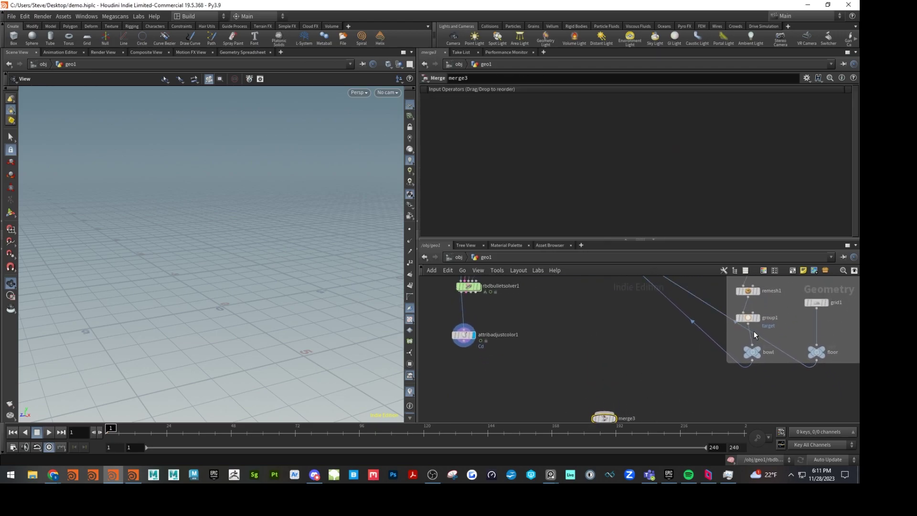
Step: Connect group1, grid1 and attribadjustcolor1 into merge3 and display the merged result
{"action": "left_click_drag", "start_coordinate": [747, 325], "coordinate": [604, 412]}
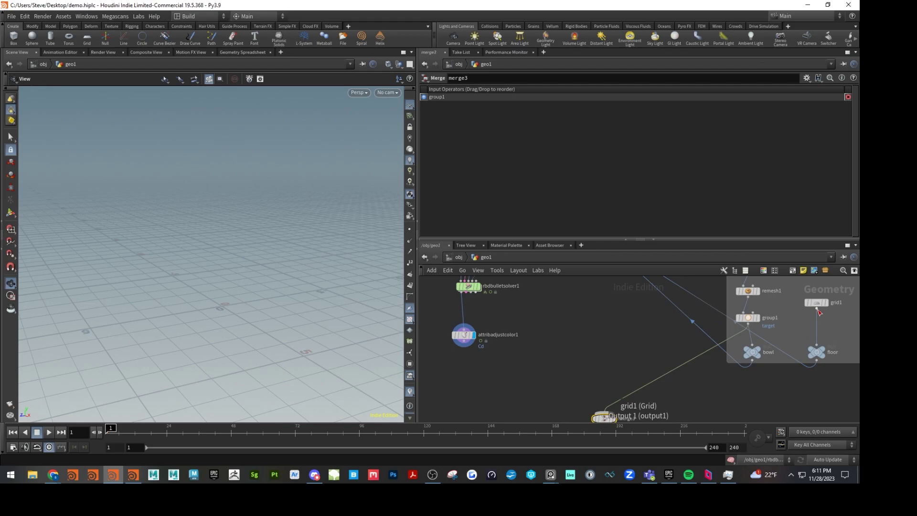
{"action": "left_click_drag", "start_coordinate": [819, 311], "coordinate": [604, 352]}
{"action": "middle_click_drag", "start_coordinate": [647, 348], "coordinate": [648, 397]}
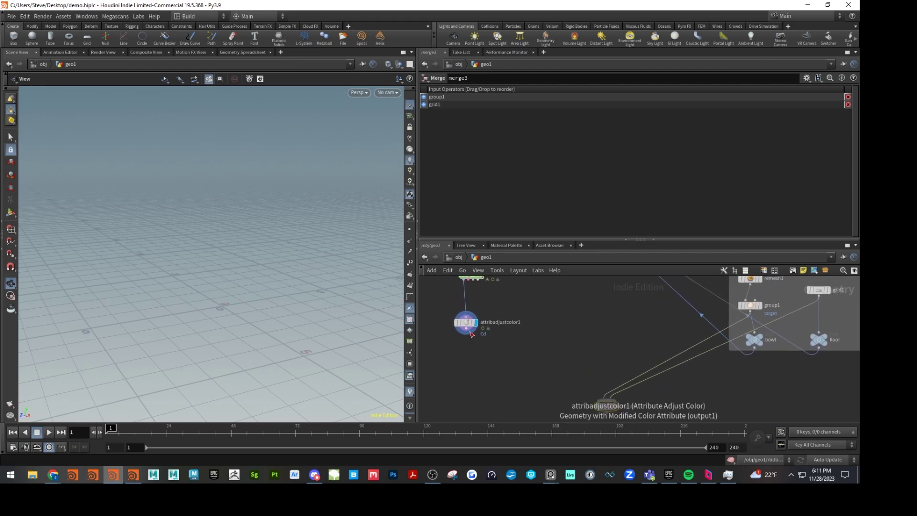
{"action": "left_click_drag", "start_coordinate": [466, 329], "coordinate": [606, 406]}
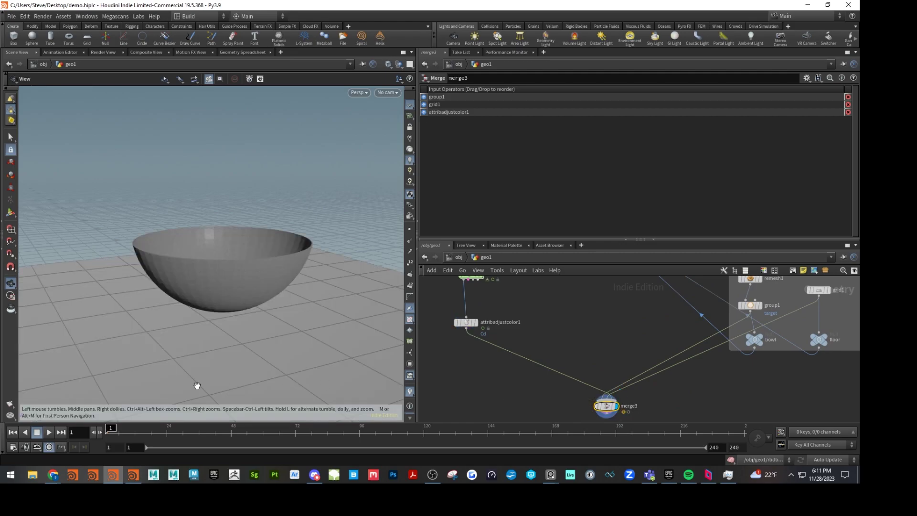
Step: Play the merged simulation forward and backward, examine the colored pieces from above, and scrub to frame 60
{"action": "left_click", "coordinate": [49, 432]}
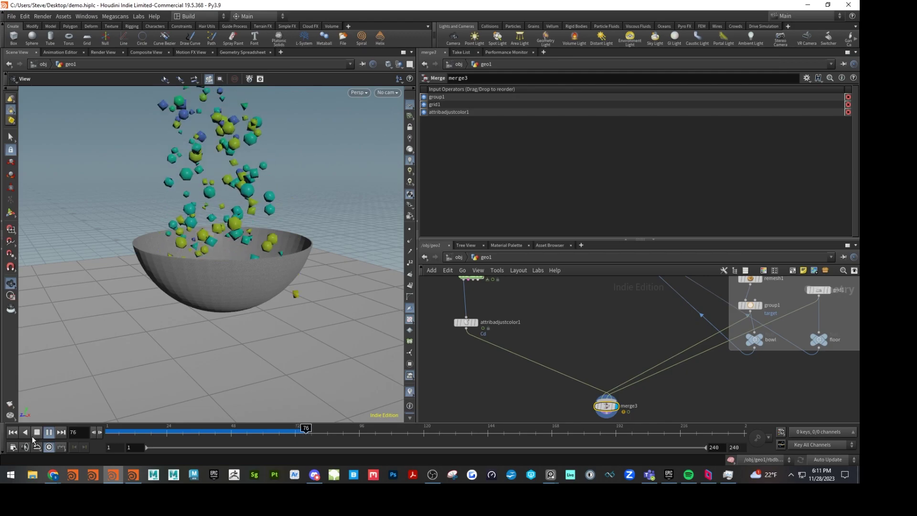
{"action": "left_click", "coordinate": [25, 431]}
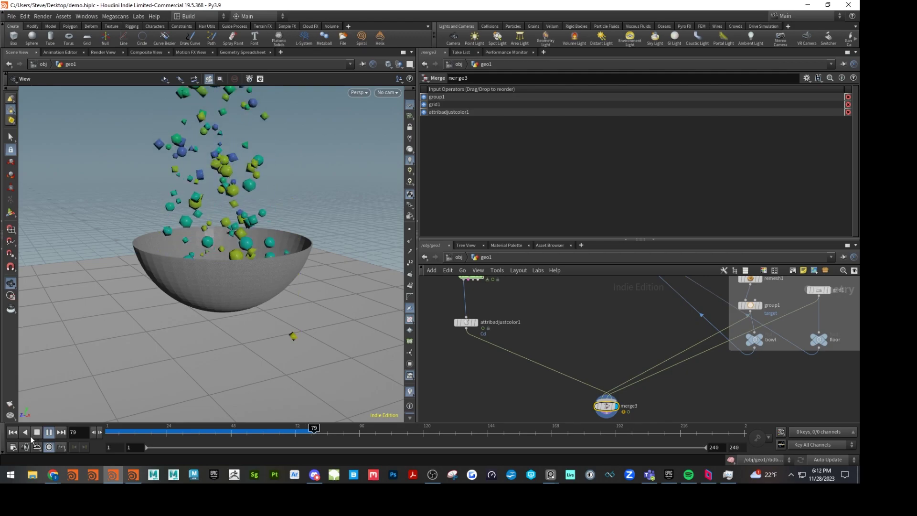
{"action": "left_click_drag", "start_coordinate": [182, 310], "coordinate": [158, 369]}
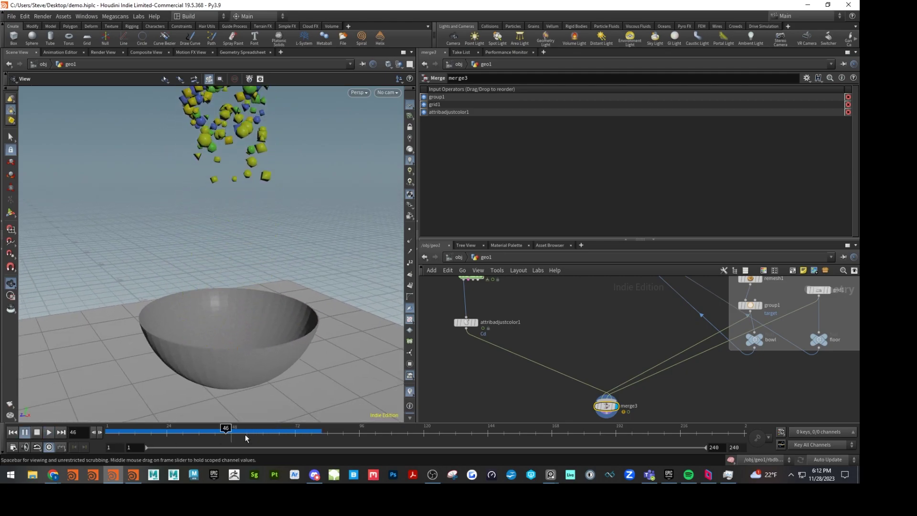
{"action": "left_click", "coordinate": [25, 431]}
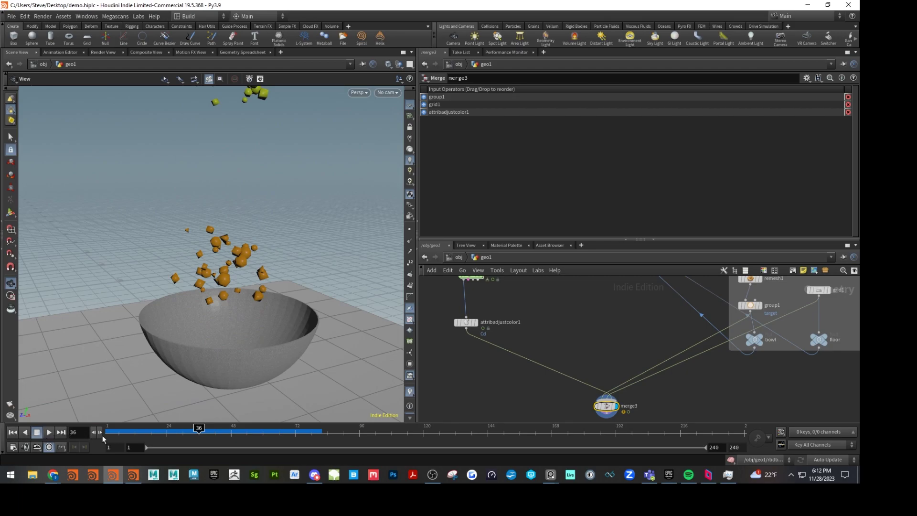
{"action": "left_click_drag", "start_coordinate": [193, 431], "coordinate": [263, 433]}
Step: Go back up the network to the platonic solids and display and select merge1
{"action": "middle_click_drag", "start_coordinate": [573, 370], "coordinate": [609, 374]}
{"action": "middle_click_drag", "start_coordinate": [473, 296], "coordinate": [474, 375]}
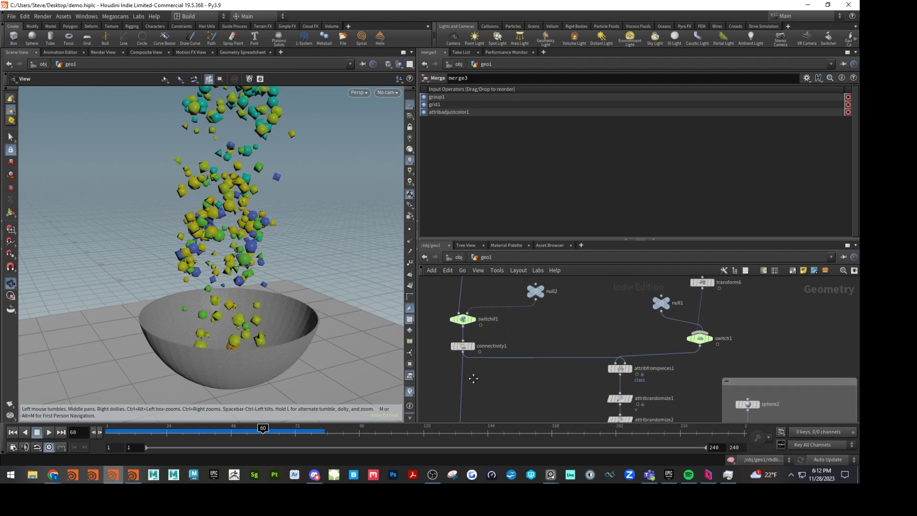
{"action": "middle_click_drag", "start_coordinate": [646, 277], "coordinate": [646, 343]}
{"action": "mouse_move", "coordinate": [648, 294]}
{"action": "middle_mouse_down"}
{"action": "mouse_move", "coordinate": [649, 311]}
{"action": "mouse_move", "coordinate": [678, 347]}
{"action": "mouse_move", "coordinate": [759, 343]}
{"action": "middle_mouse_up"}
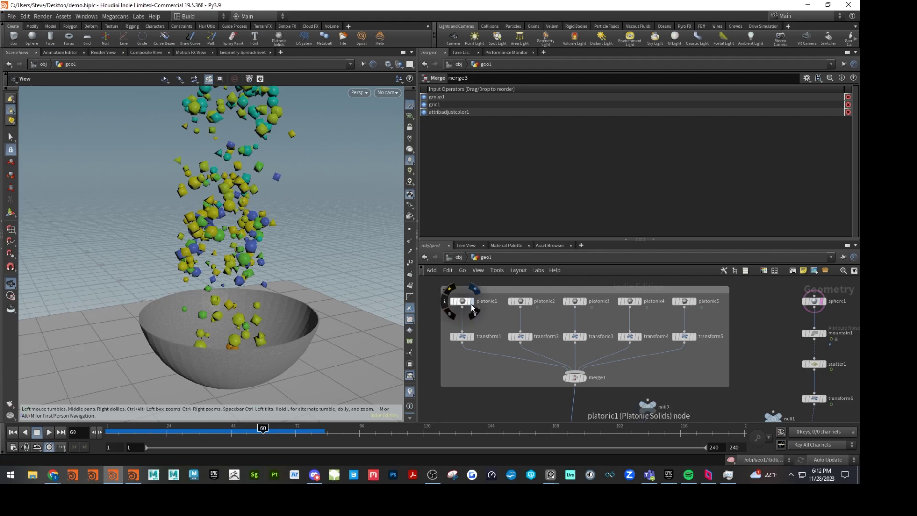
{"action": "left_click", "coordinate": [584, 377]}
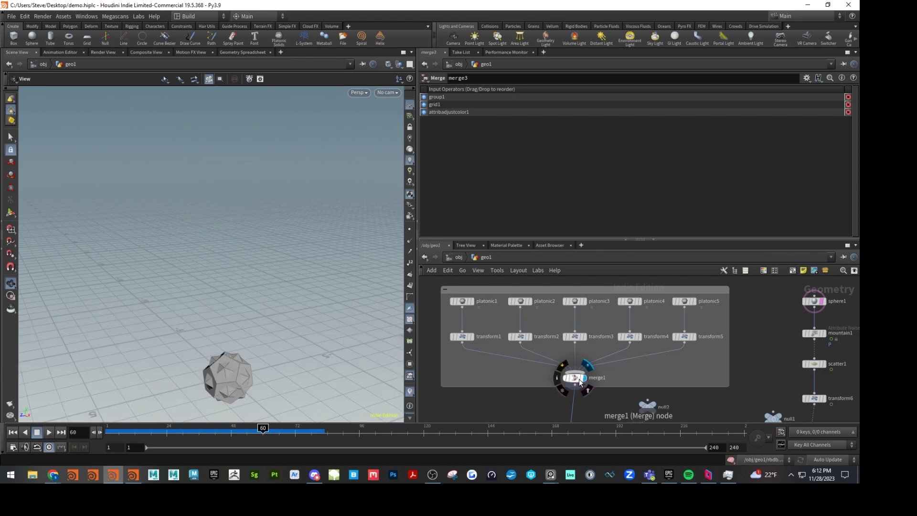
{"action": "left_click", "coordinate": [574, 378]}
{"action": "middle_click_drag", "start_coordinate": [630, 402], "coordinate": [597, 331]}
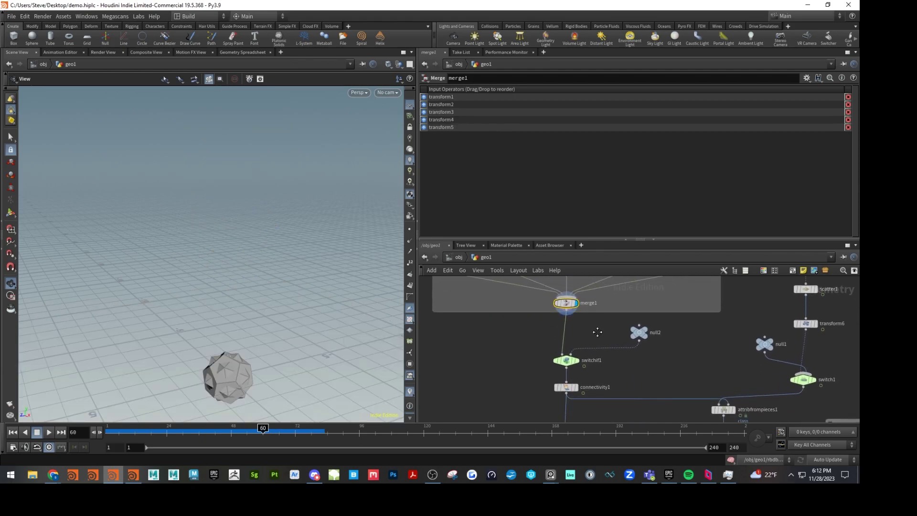
Step: Edit switchif1's enable expression so its lower condition reads $F<10 and its upper frame limit is changed
{"action": "left_click", "coordinate": [567, 361]}
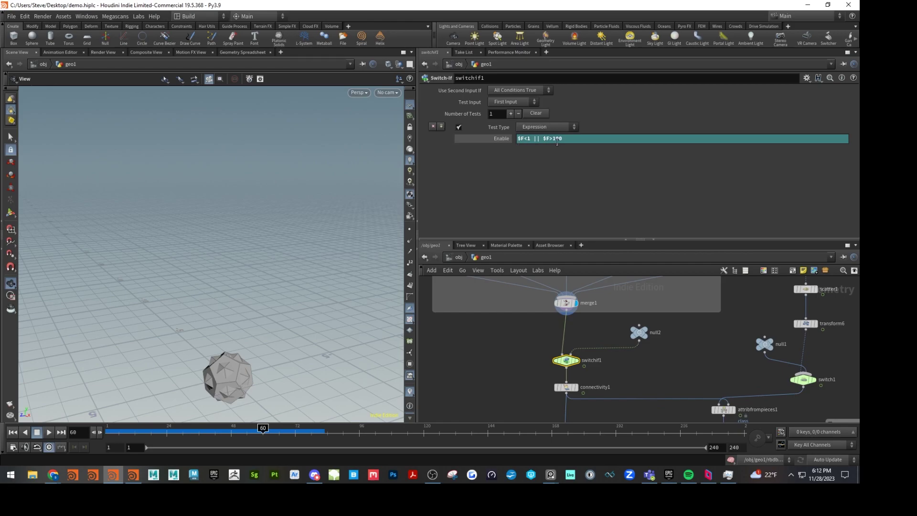
{"action": "left_click", "coordinate": [526, 140]}
{"action": "type", "text": "0"}
{"action": "key", "text": "Return"}
{"action": "left_click", "coordinate": [558, 140]}
{"action": "type", "text": "10"}
{"action": "key", "text": "Return"}
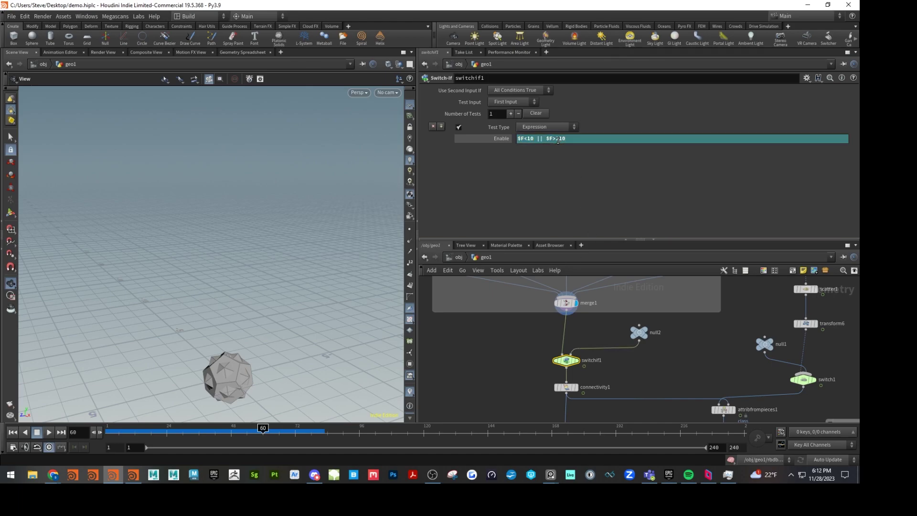
Step: Display rbdbulletsolver1 and play the simulation from the first frame, stopping at about frame 66
{"action": "left_click", "coordinate": [13, 432]}
{"action": "middle_click_drag", "start_coordinate": [504, 387], "coordinate": [525, 379]}
{"action": "mouse_move", "coordinate": [592, 334]}
{"action": "left_click", "coordinate": [592, 314]}
{"action": "left_click", "coordinate": [580, 326]}
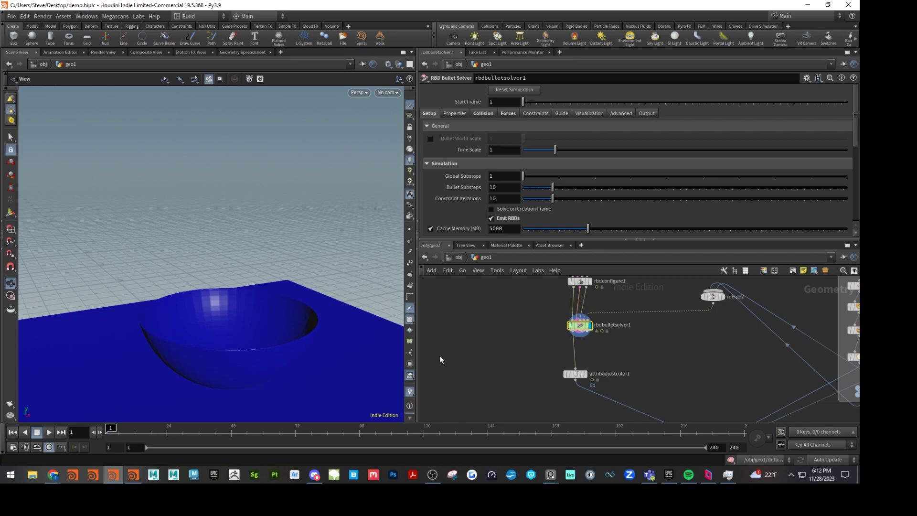
{"action": "left_click", "coordinate": [48, 432]}
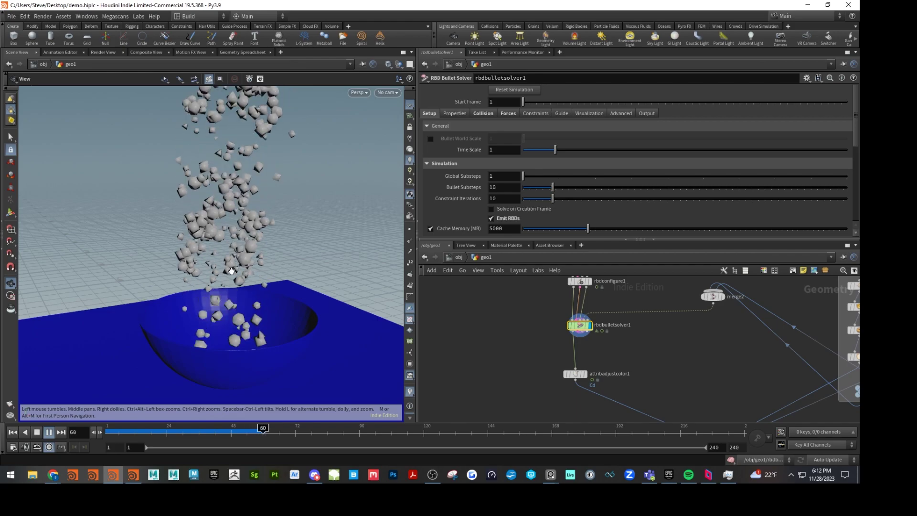
{"action": "left_click", "coordinate": [37, 432]}
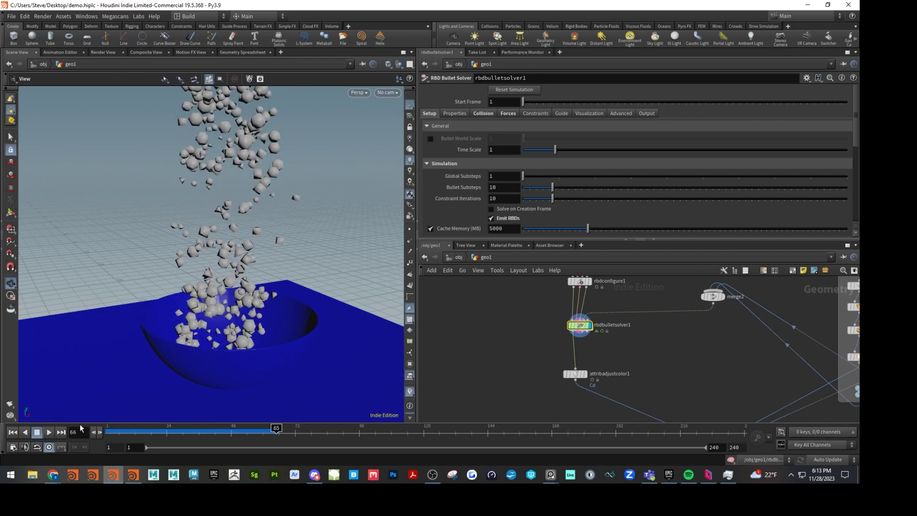
Step: Display attribadjustcolor1 and replay the colored pieces from the first frame, stopping at frame 75
{"action": "left_click", "coordinate": [585, 373]}
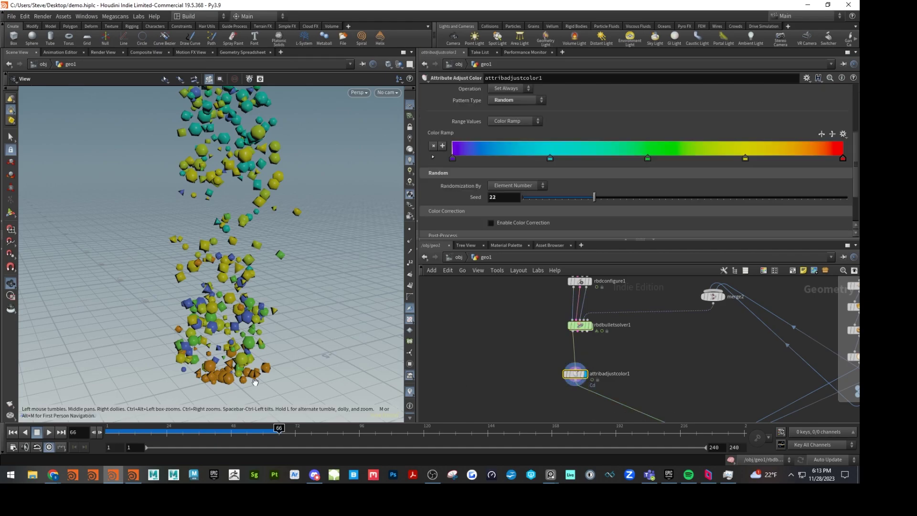
{"action": "left_click", "coordinate": [13, 433]}
{"action": "left_click", "coordinate": [49, 432]}
{"action": "left_click", "coordinate": [37, 432]}
Step: Set switch1's select input expression to rand($FF)*6
{"action": "middle_click_drag", "start_coordinate": [669, 372], "coordinate": [647, 367]}
{"action": "middle_click_drag", "start_coordinate": [729, 298], "coordinate": [702, 373]}
{"action": "left_click", "coordinate": [663, 381]}
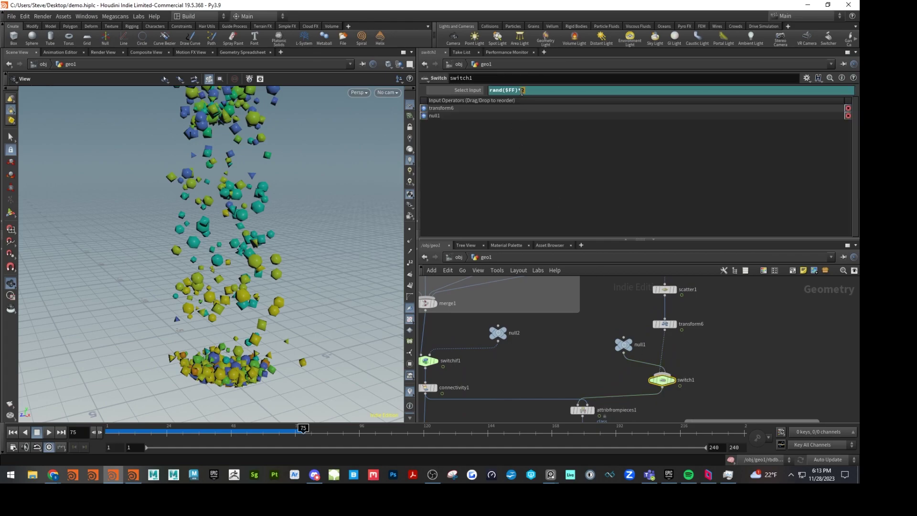
{"action": "type", "text": "3"}
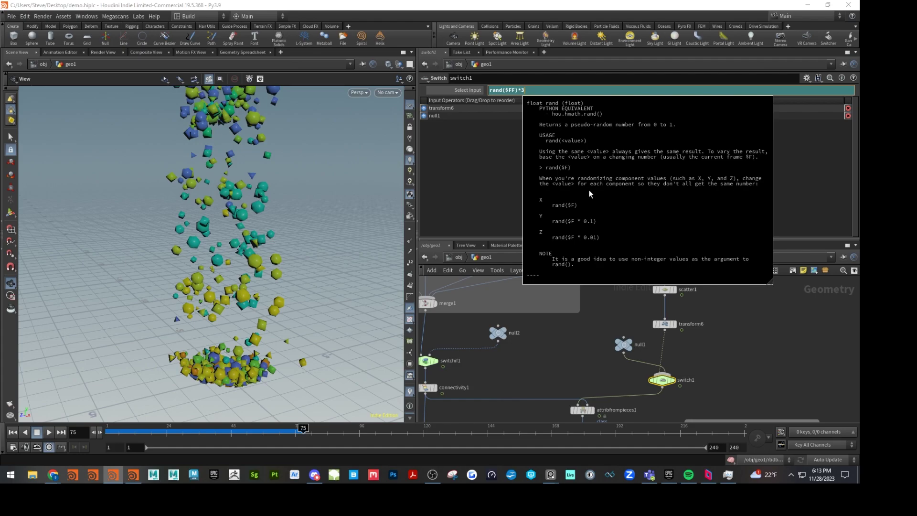
{"action": "key", "text": "BackSpace"}
{"action": "type", "text": "6"}
{"action": "key", "text": "Return"}
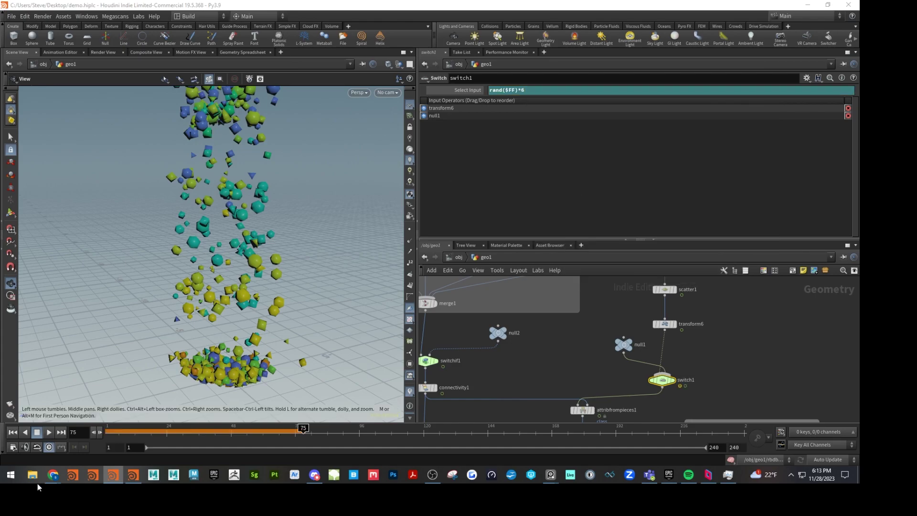
Step: Replay the simulation from the first frame and stop at frame 133
{"action": "left_click", "coordinate": [13, 433]}
{"action": "left_click", "coordinate": [49, 434]}
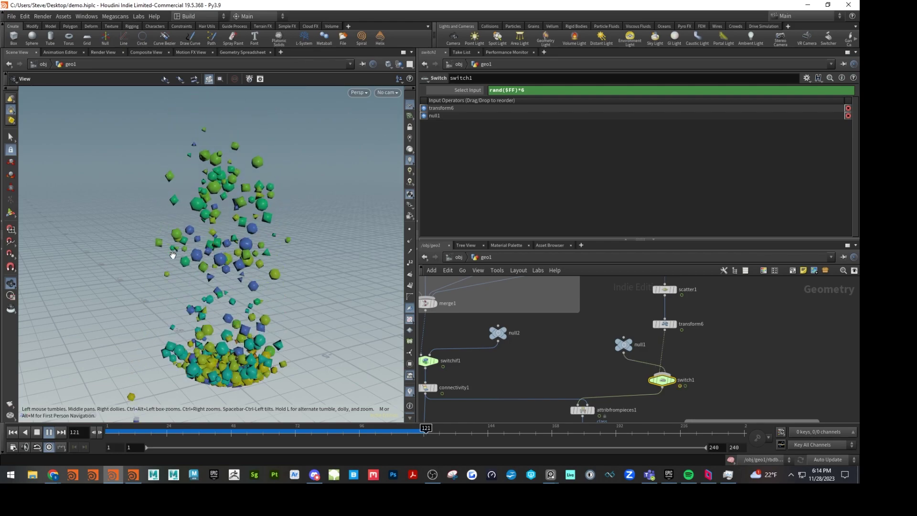
{"action": "left_click", "coordinate": [37, 432]}
Step: Display merge3, examine the pieces in the bowl from above, and scrub to frame 66 and on to frame 107
{"action": "middle_click_drag", "start_coordinate": [712, 406], "coordinate": [595, 299]}
{"action": "left_click", "coordinate": [649, 385]}
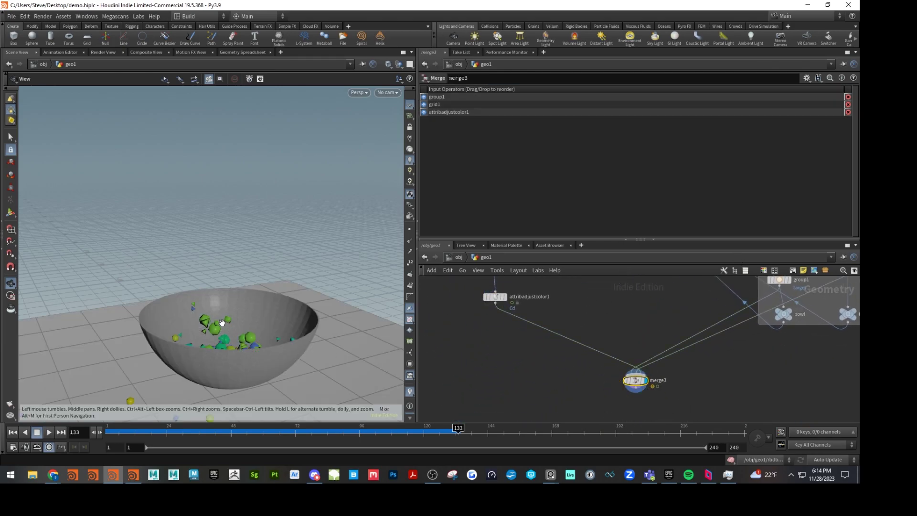
{"action": "left_click_drag", "start_coordinate": [220, 321], "coordinate": [238, 286]}
{"action": "scroll", "coordinate": [239, 284], "scroll_direction": "up", "scroll_amount": 5}
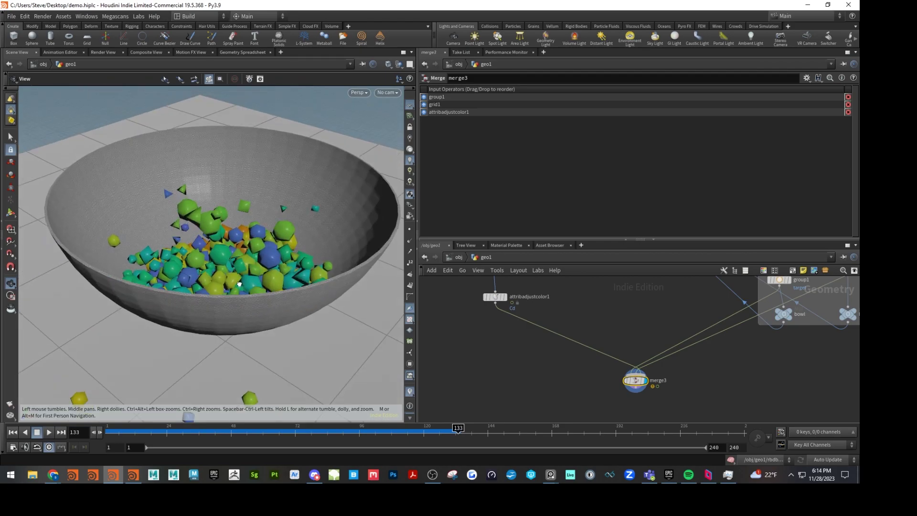
{"action": "left_click_drag", "start_coordinate": [458, 428], "coordinate": [279, 429]}
{"action": "scroll", "coordinate": [205, 320], "scroll_direction": "down", "scroll_amount": 5}
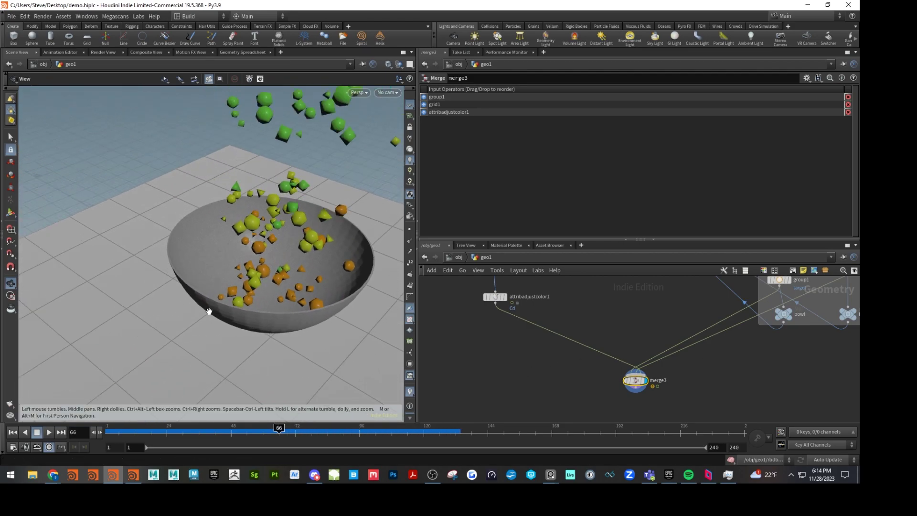
{"action": "left_click_drag", "start_coordinate": [205, 320], "coordinate": [250, 328]}
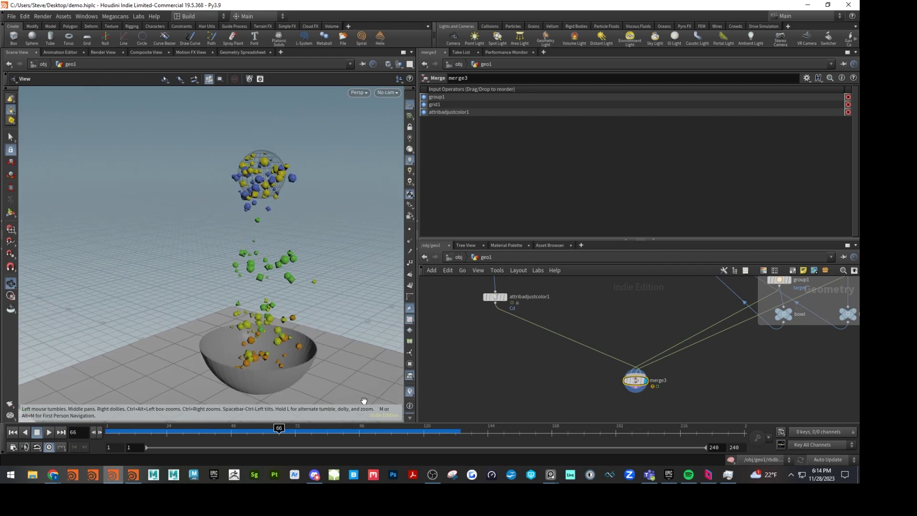
{"action": "mouse_move", "coordinate": [279, 429]}
{"action": "left_mouse_down"}
{"action": "mouse_move", "coordinate": [413, 426]}
{"action": "mouse_move", "coordinate": [317, 426]}
{"action": "mouse_move", "coordinate": [389, 426]}
{"action": "left_mouse_up"}
Step: Enlarge the network editor pane upward and frame the emitter sphere and bowl in the viewport
{"action": "middle_click_drag", "start_coordinate": [654, 317], "coordinate": [636, 398]}
{"action": "left_click_drag", "start_coordinate": [633, 240], "coordinate": [622, 144]}
{"action": "middle_click_drag", "start_coordinate": [666, 235], "coordinate": [664, 268]}
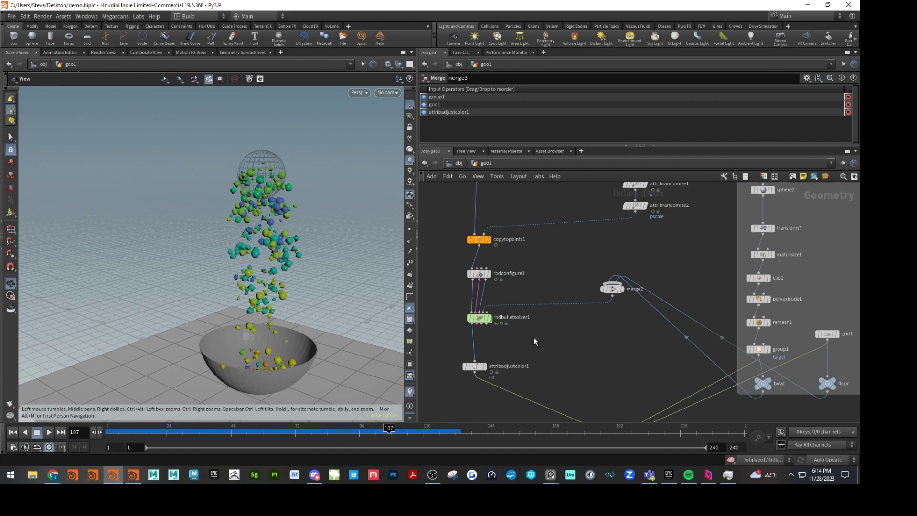
{"action": "left_click_drag", "start_coordinate": [258, 276], "coordinate": [192, 143]}
{"action": "left_click_drag", "start_coordinate": [255, 216], "coordinate": [282, 229]}
Step: Set scatter1's Force Total Count to 84 and return to the first frame
{"action": "middle_click_drag", "start_coordinate": [598, 265], "coordinate": [623, 396]}
{"action": "middle_click_drag", "start_coordinate": [551, 334], "coordinate": [605, 372]}
{"action": "left_click", "coordinate": [532, 316]}
{"action": "middle_click_drag", "start_coordinate": [645, 298], "coordinate": [546, 323]}
{"action": "left_click", "coordinate": [671, 268]}
{"action": "key", "text": "ctrl+Up"}
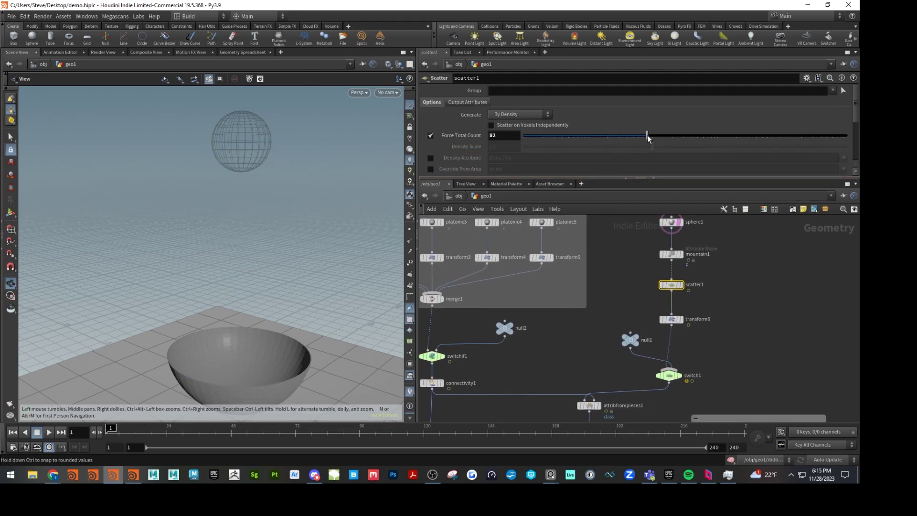
Step: Display attribadjustcolor1 and select rbdbulletsolver1
{"action": "middle_click_drag", "start_coordinate": [621, 268], "coordinate": [518, 331]}
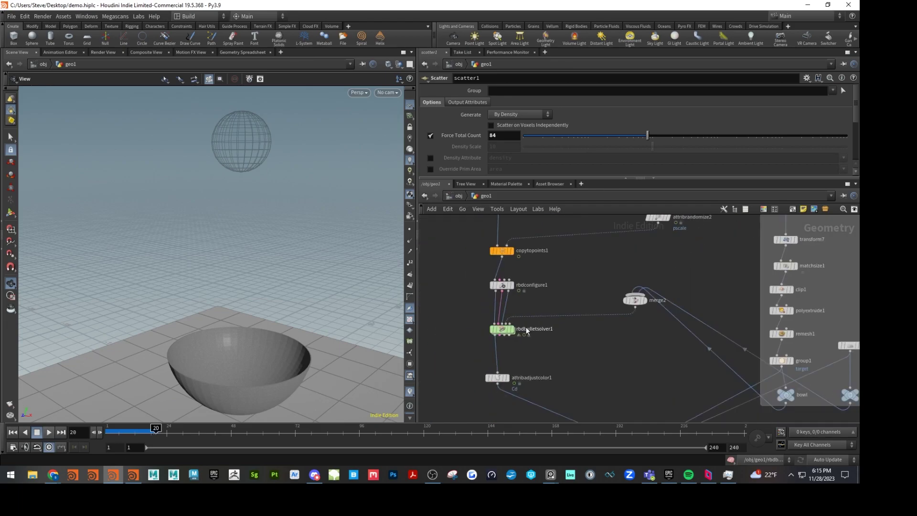
{"action": "left_click", "coordinate": [496, 377]}
{"action": "left_click", "coordinate": [501, 329]}
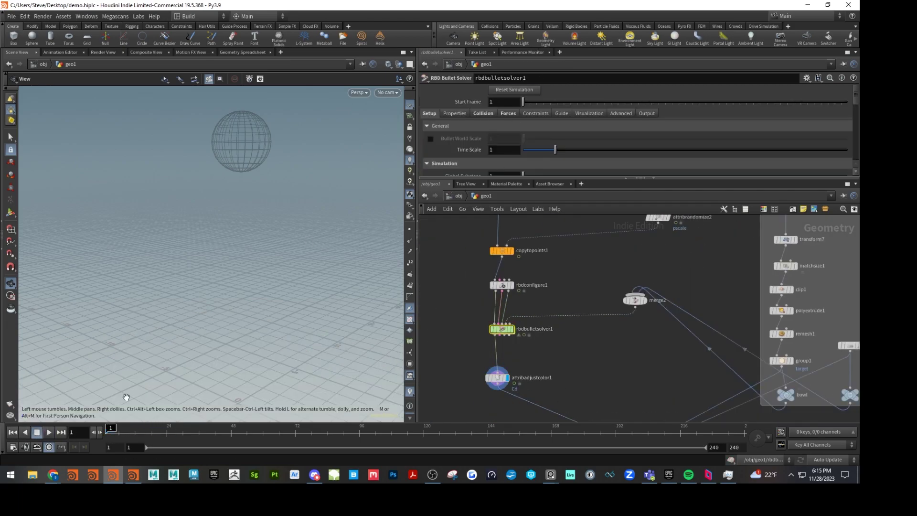
Step: Check switch1, display scatter1's points, play their animation and return to the first frame
{"action": "middle_click_drag", "start_coordinate": [603, 284], "coordinate": [697, 198]}
{"action": "left_click", "coordinate": [659, 337]}
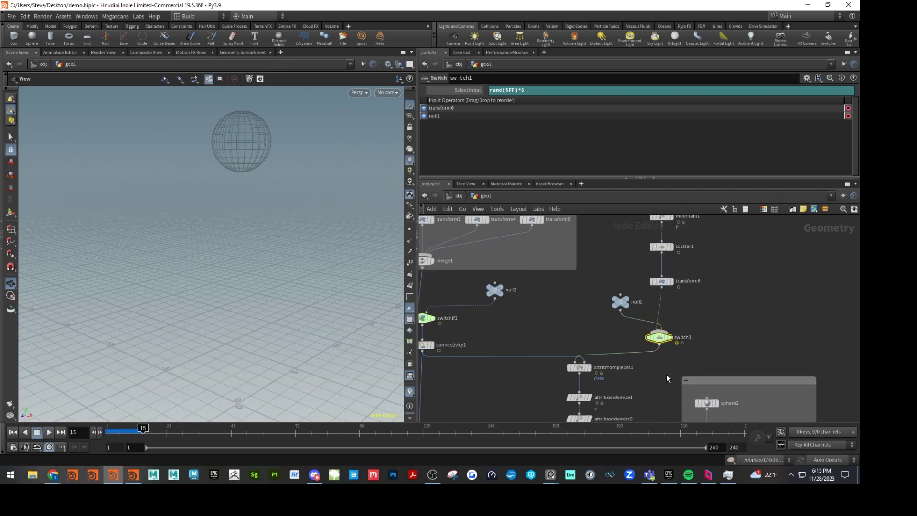
{"action": "middle_click_drag", "start_coordinate": [664, 248], "coordinate": [664, 310]}
{"action": "left_click", "coordinate": [662, 309]}
{"action": "left_click", "coordinate": [49, 432]}
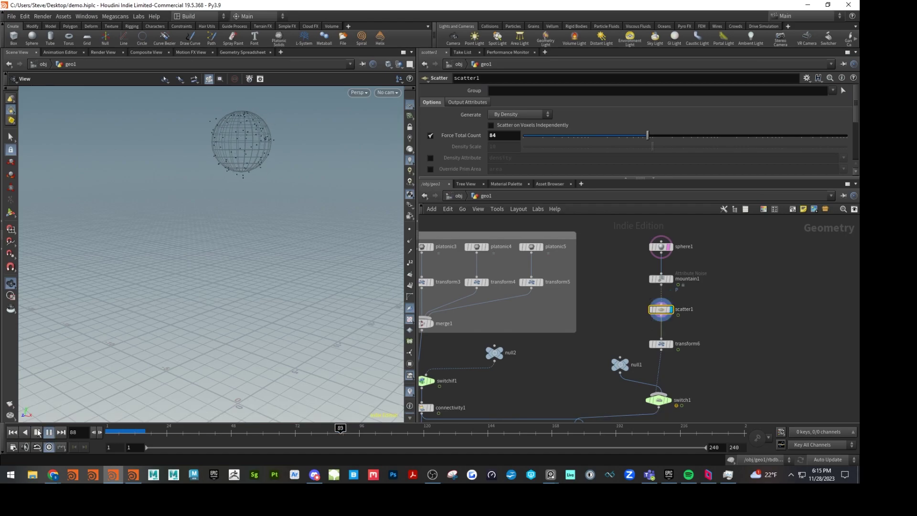
{"action": "left_click", "coordinate": [13, 432]}
Step: Adjust scatter1's forced point count and insert an Iso Offset node below sphere1 in the emitter chain
{"action": "left_click", "coordinate": [673, 136]}
{"action": "middle_click_drag", "start_coordinate": [687, 253], "coordinate": [683, 293]}
{"action": "key", "text": "Tab"}
{"action": "type", "text": "iso"}
{"action": "key", "text": "Return"}
{"action": "left_click", "coordinate": [670, 293]}
{"action": "left_click_drag", "start_coordinate": [659, 319], "coordinate": [658, 297]}
{"action": "left_click", "coordinate": [667, 362]}
{"action": "left_click", "coordinate": [658, 362]}
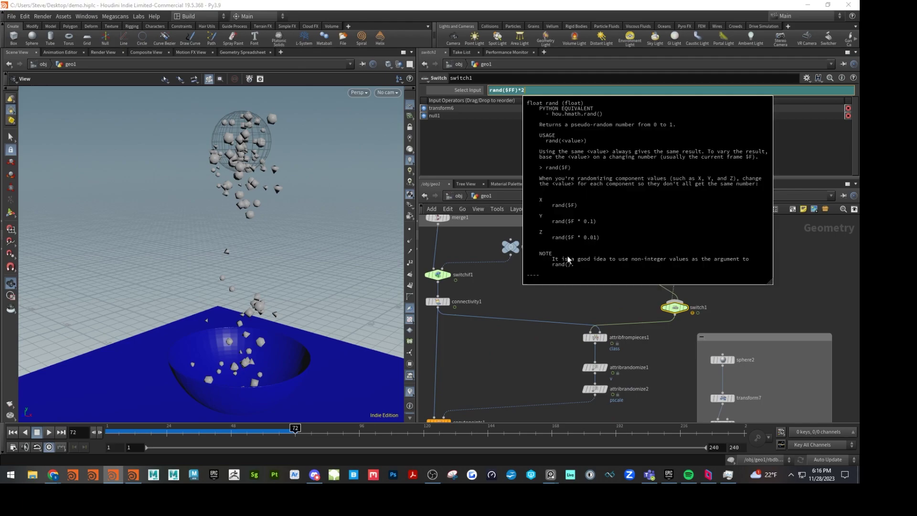
Step: Set switch1's select input expression to rand($FF)*2 and run the solver simulation to frame 153
{"action": "key", "text": "ctrl+Left"}
{"action": "key", "text": "Up"}
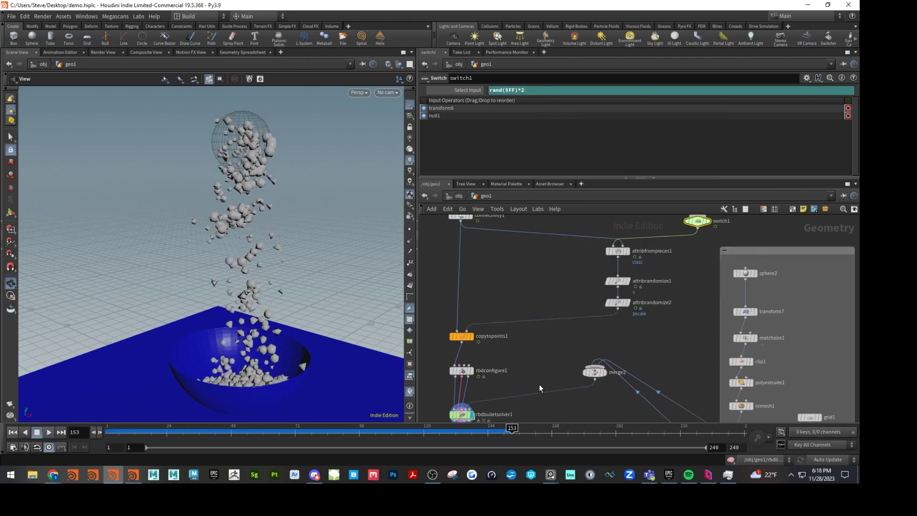
Step: Display attribadjustcolor1, and switch the display to the merged result in merge3
{"action": "middle_click_drag", "start_coordinate": [539, 384], "coordinate": [566, 260]}
{"action": "left_click", "coordinate": [486, 360]}
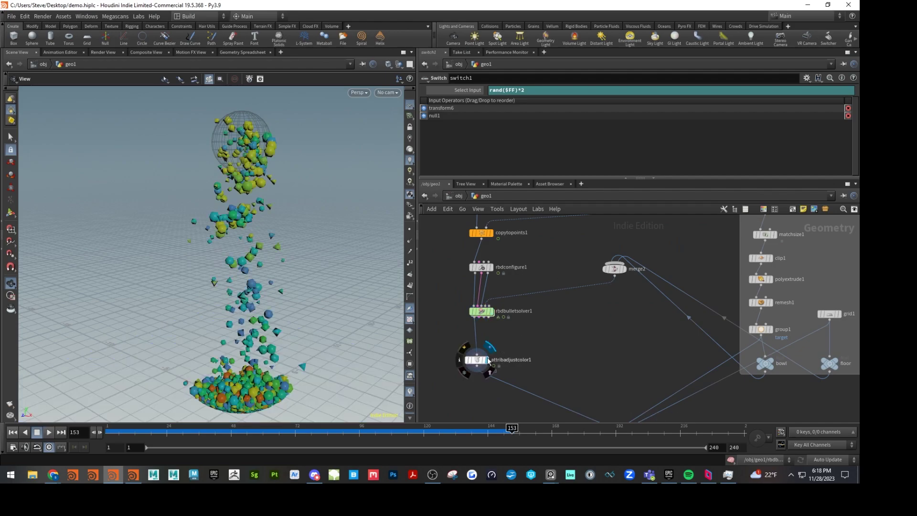
{"action": "middle_click_drag", "start_coordinate": [619, 420], "coordinate": [613, 339]}
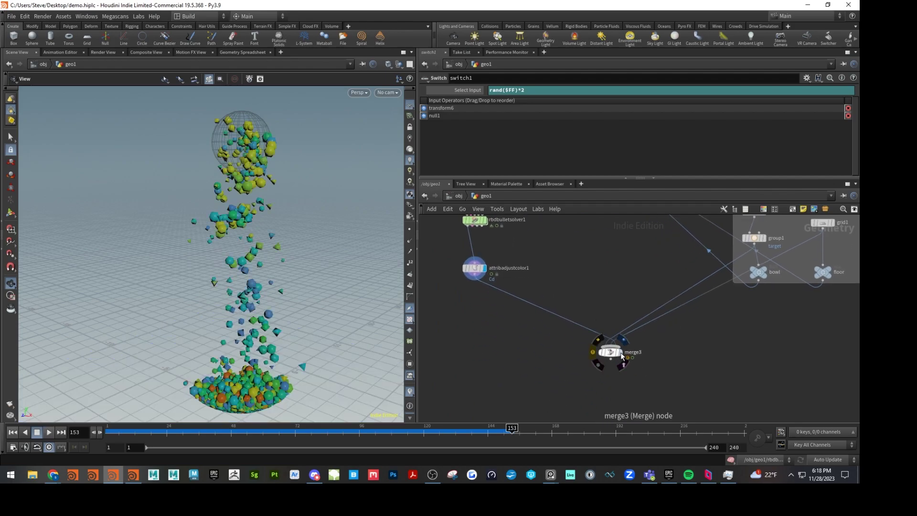
{"action": "left_click", "coordinate": [622, 356]}
{"action": "left_click", "coordinate": [611, 352]}
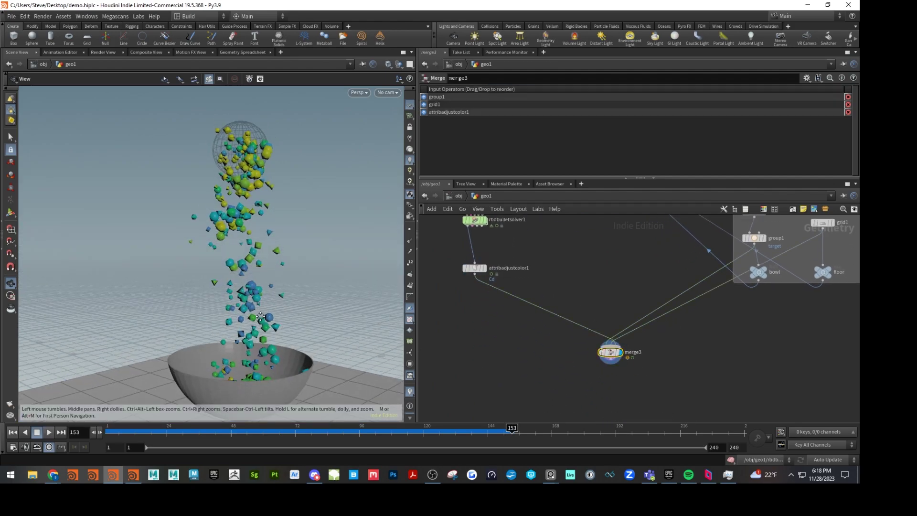
Step: Scrub and play the merged simulation, stop at frame 131, shift merge3 slightly, and view the bowl from above
{"action": "left_click_drag", "start_coordinate": [260, 313], "coordinate": [239, 288]}
{"action": "left_click_drag", "start_coordinate": [322, 430], "coordinate": [136, 411]}
{"action": "left_click", "coordinate": [48, 431]}
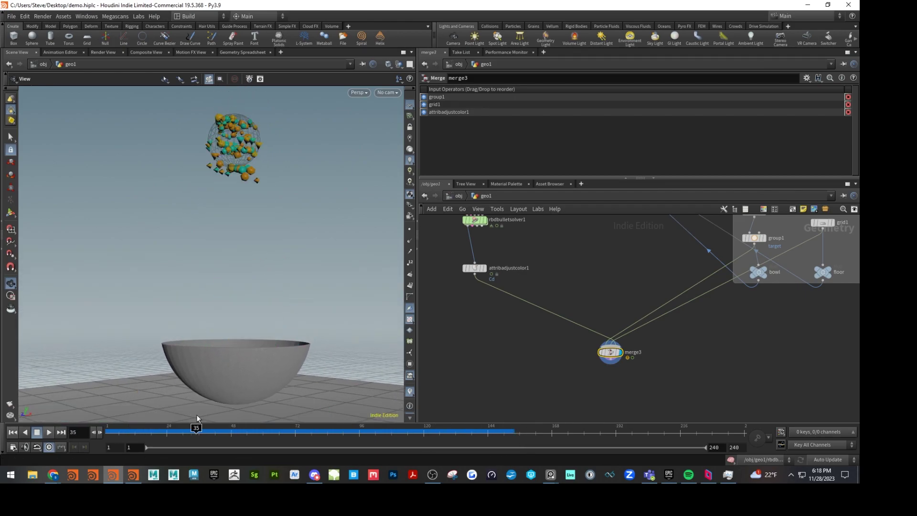
{"action": "left_click", "coordinate": [47, 432]}
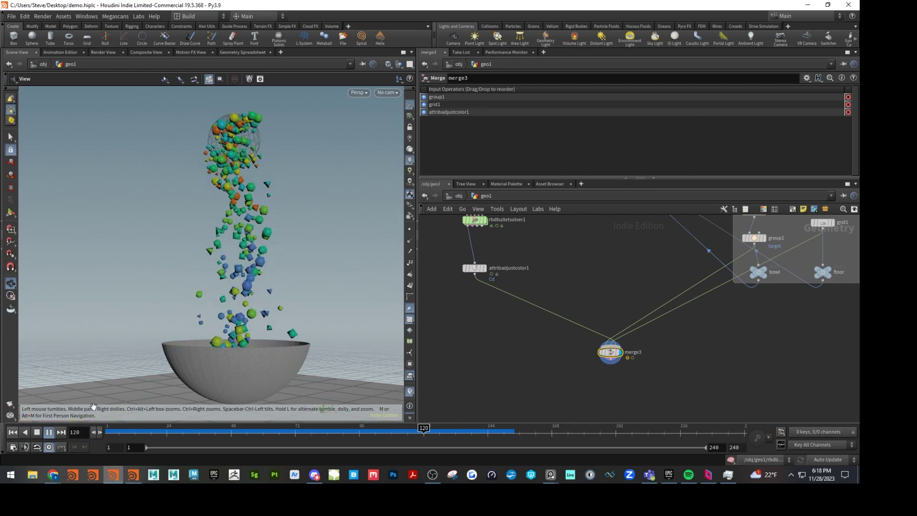
{"action": "left_click", "coordinate": [38, 432]}
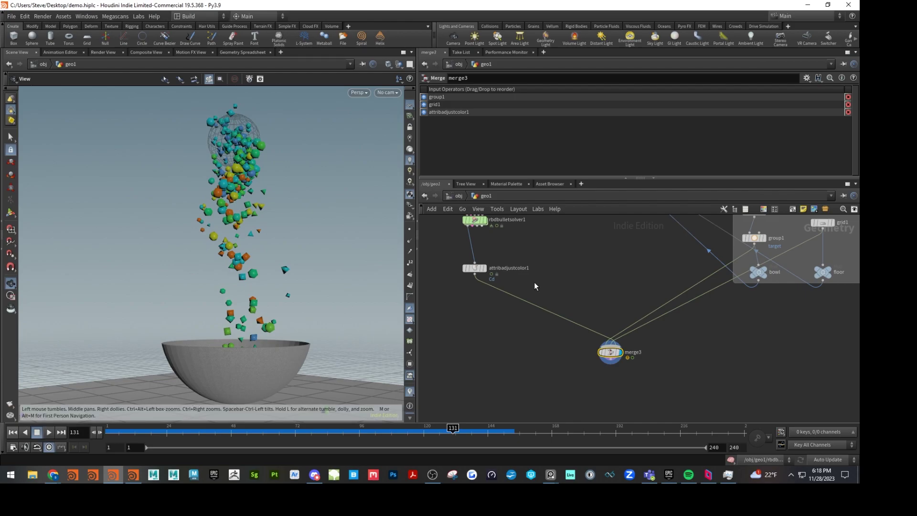
{"action": "left_click_drag", "start_coordinate": [604, 358], "coordinate": [637, 343]}
{"action": "left_click_drag", "start_coordinate": [294, 206], "coordinate": [305, 233]}
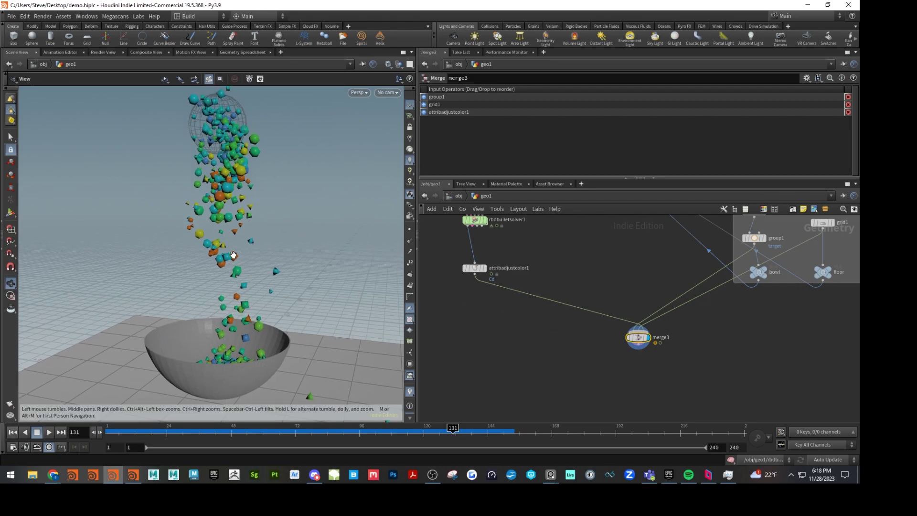